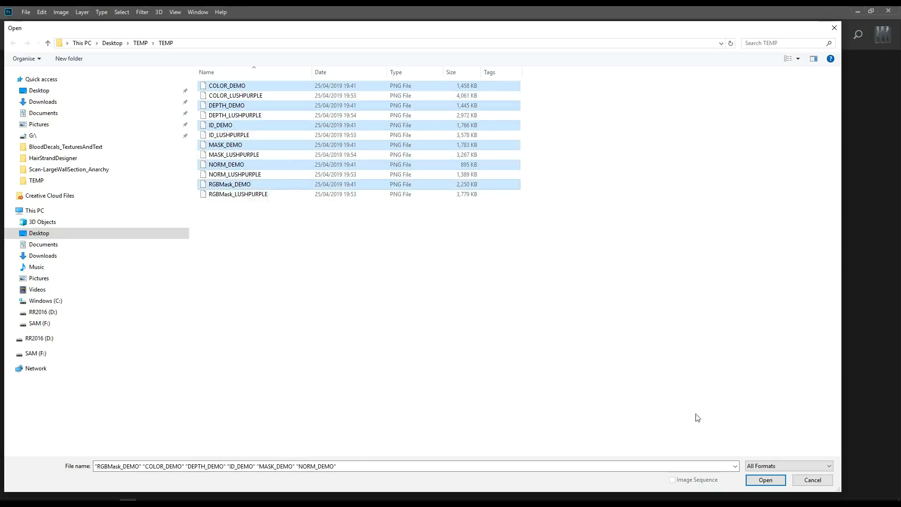
Open the selected COLOR, DEPTH, ID, MASK, NORM and RGBMask DEMO images as separate documents
left_click(772, 484)
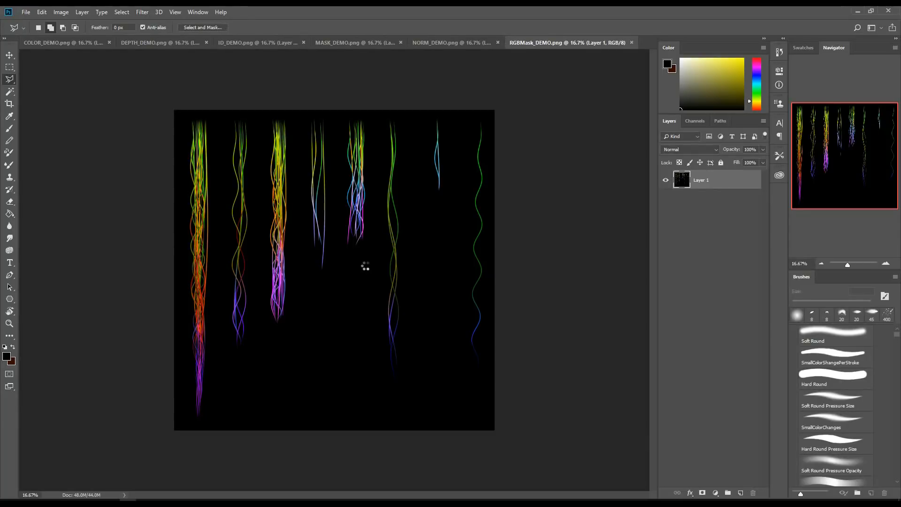
key("ctrl+1")
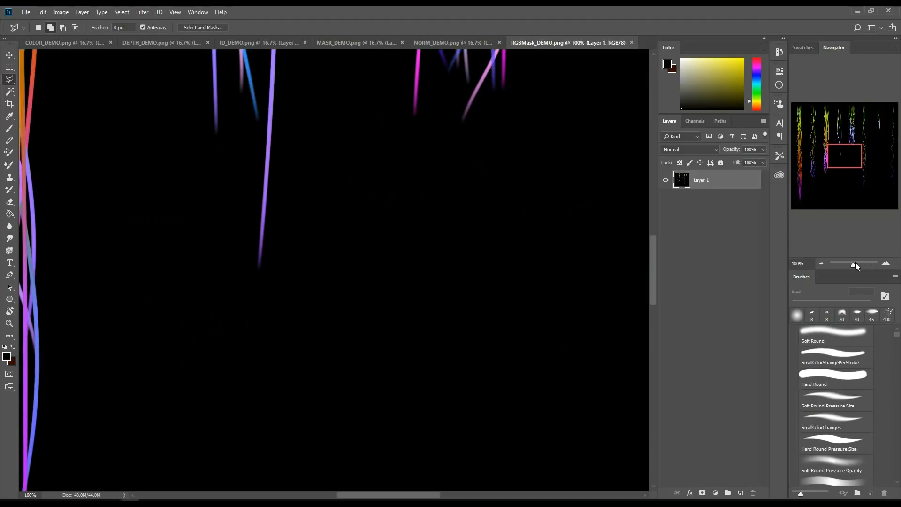
left_click_drag(856, 266, 847, 265)
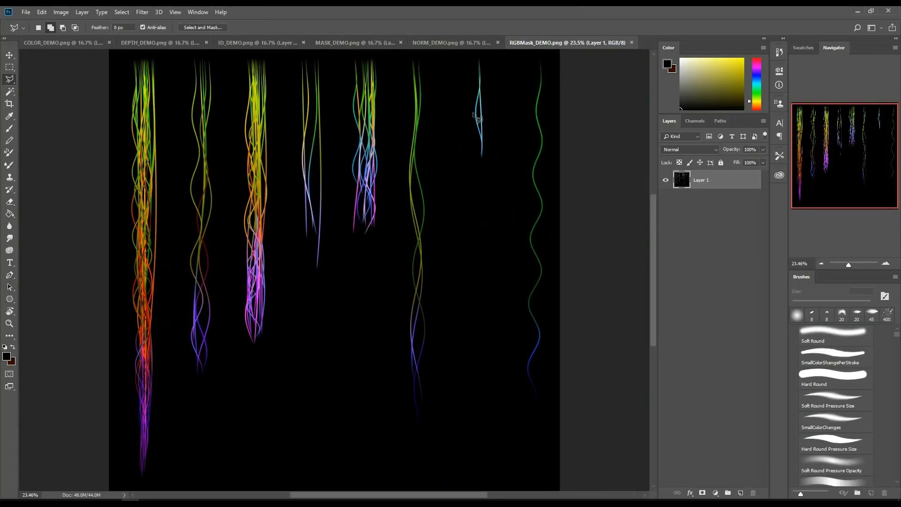
Look through the NORM, MASK, ID, DEPTH and COLOR DEMO maps, examining the COLOR_DEMO hair strands up close
left_click(438, 41)
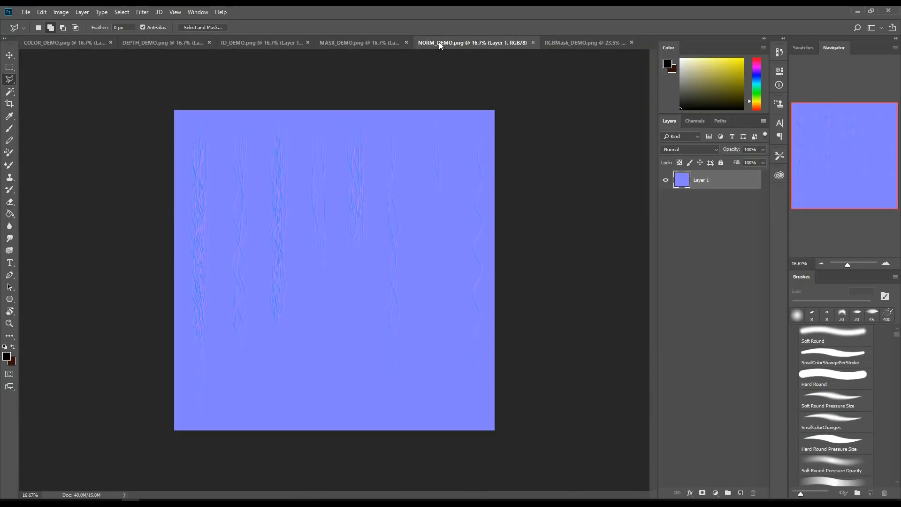
left_click(341, 43)
left_click(264, 43)
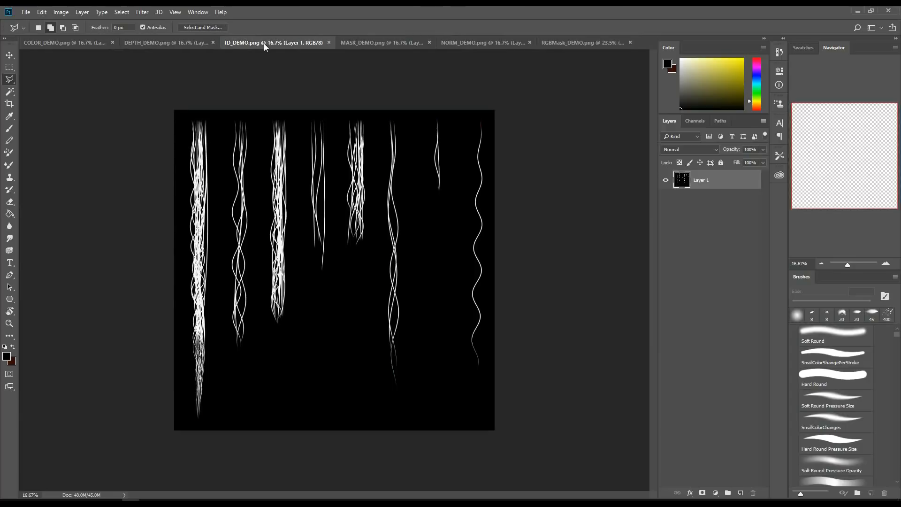
left_click(181, 42)
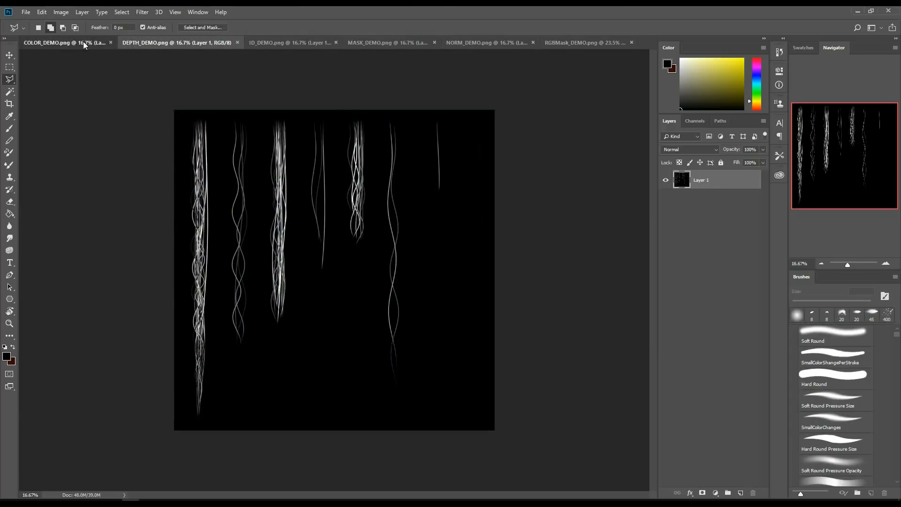
left_click(83, 42)
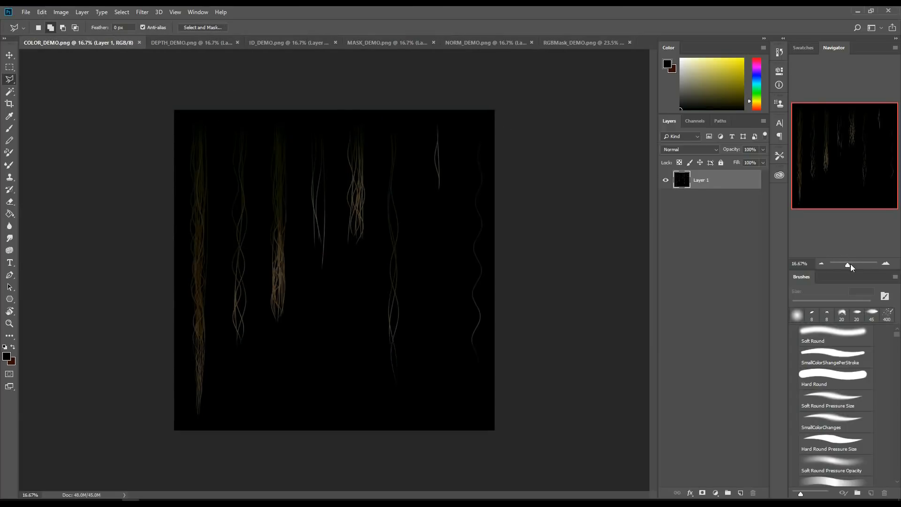
left_click_drag(850, 266, 851, 265)
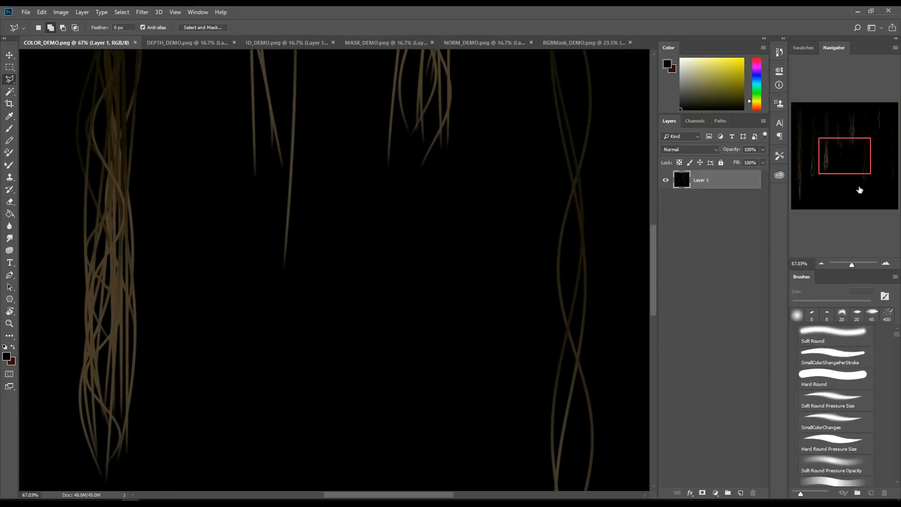
left_click_drag(836, 157, 788, 110)
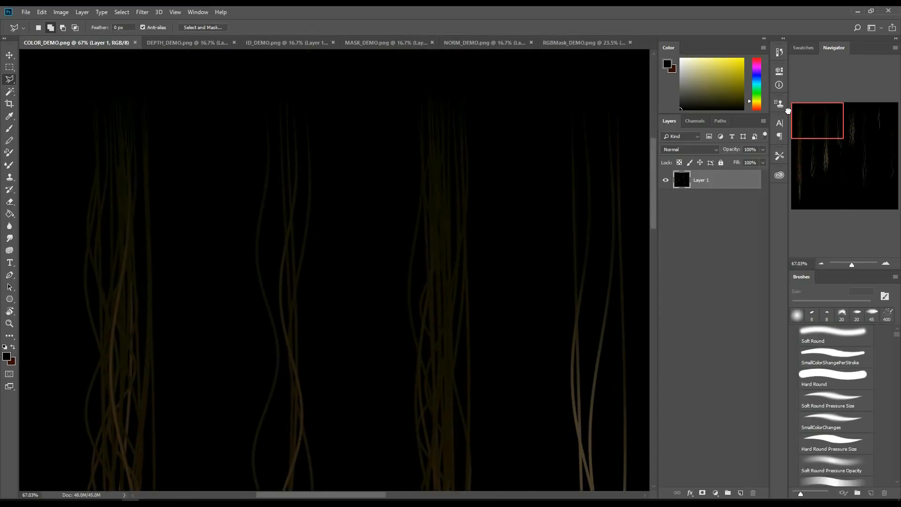
Close the DEPTH, ID, MASK, NORM and RGBMask documents, keeping only COLOR_DEMO.png open
left_click(188, 43)
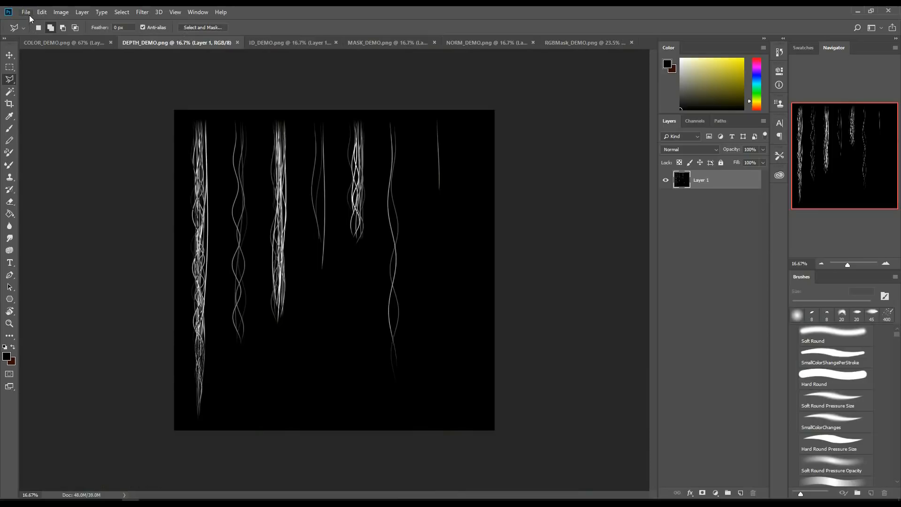
left_click(27, 13)
left_click(206, 37)
left_click(238, 43)
left_click(247, 44)
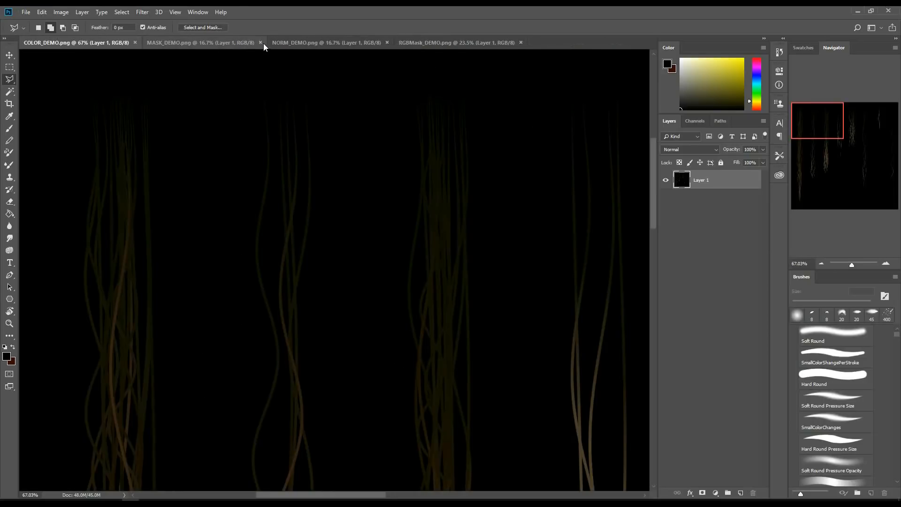
left_click(261, 43)
left_click(262, 43)
left_click(269, 43)
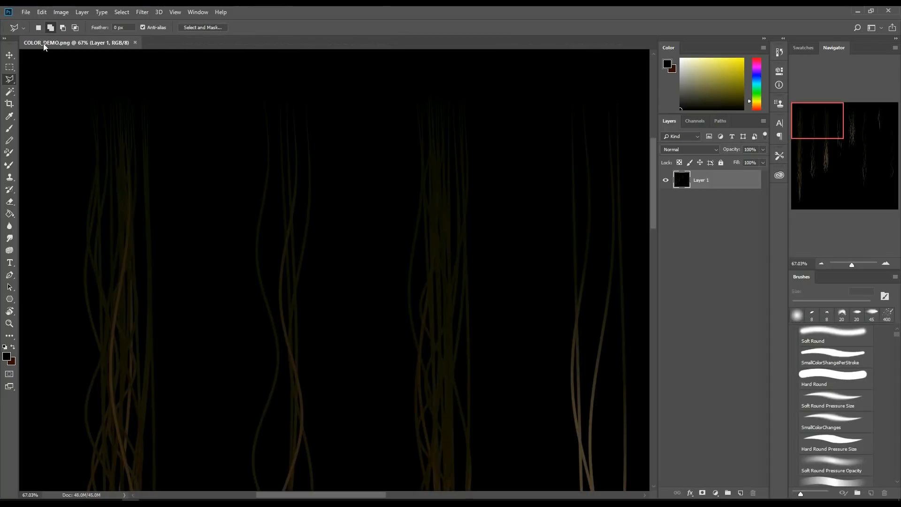
mouse_move(47, 497)
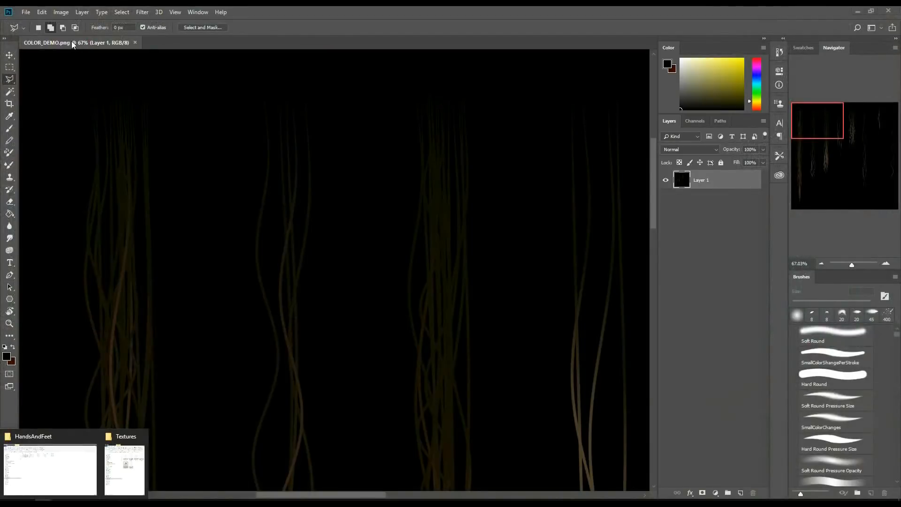
left_click(26, 12)
mouse_move(52, 70)
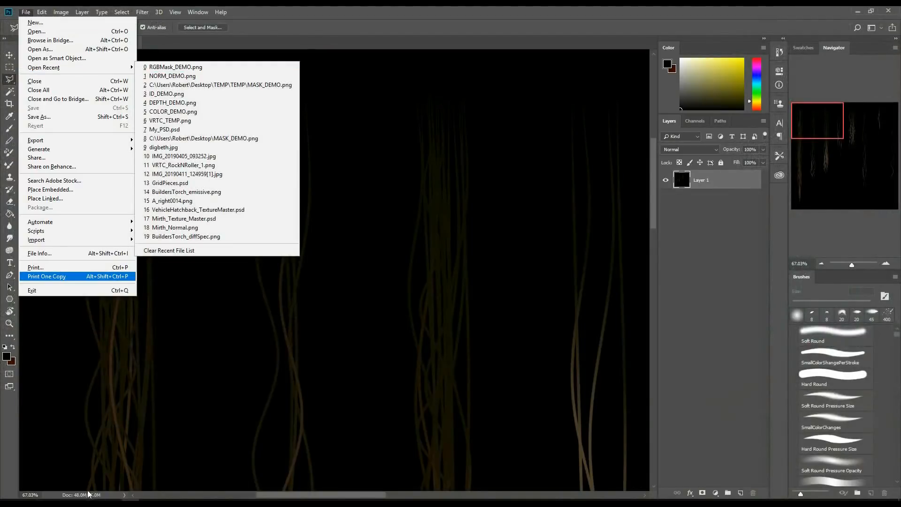
Switch to File Explorer, open the nested TEMP folder inside the Desktop's TEMP folder and show its files as a list
left_click(44, 499)
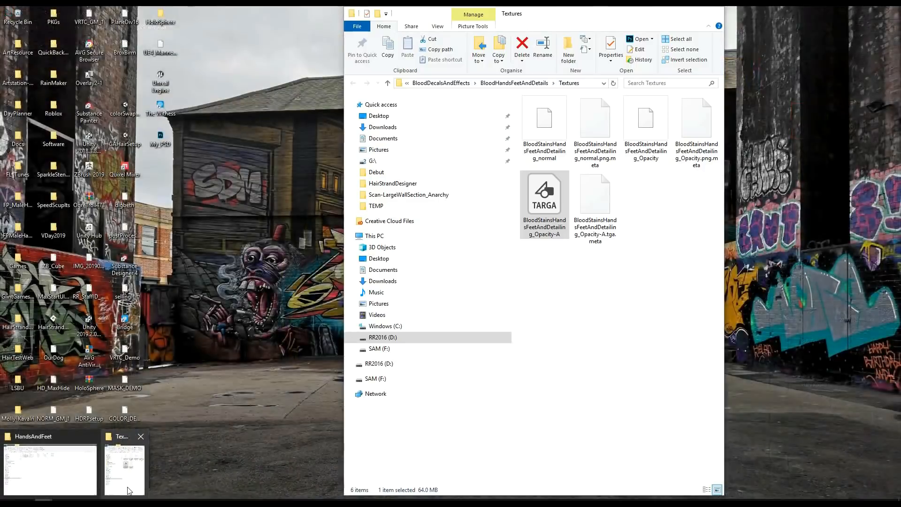
left_click(124, 471)
left_click(379, 116)
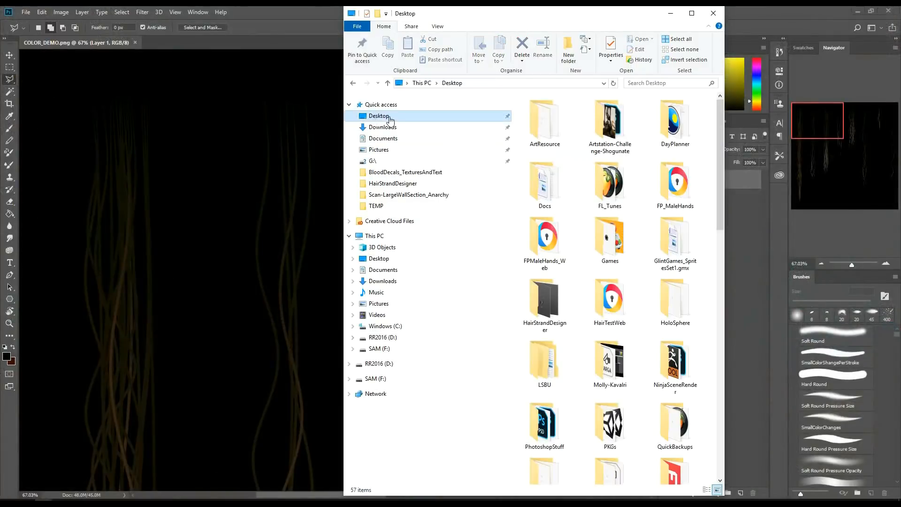
scroll(596, 394, "down", 5)
scroll(657, 281, "up", 5)
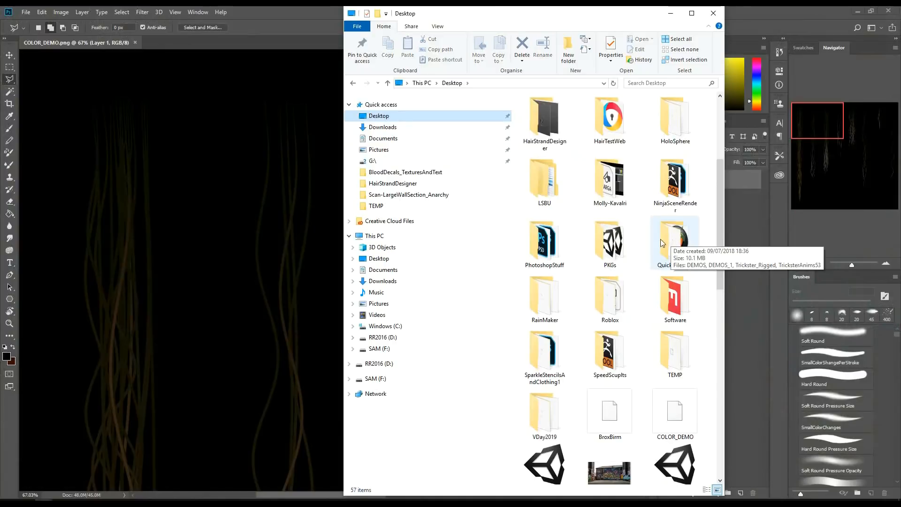
double_click(677, 351)
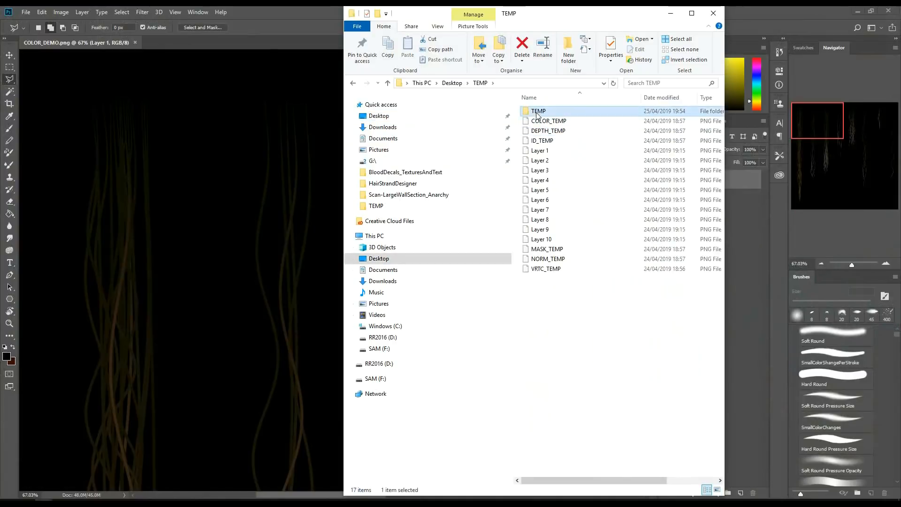
double_click(535, 111)
scroll(563, 325, "down", 5, "ctrl")
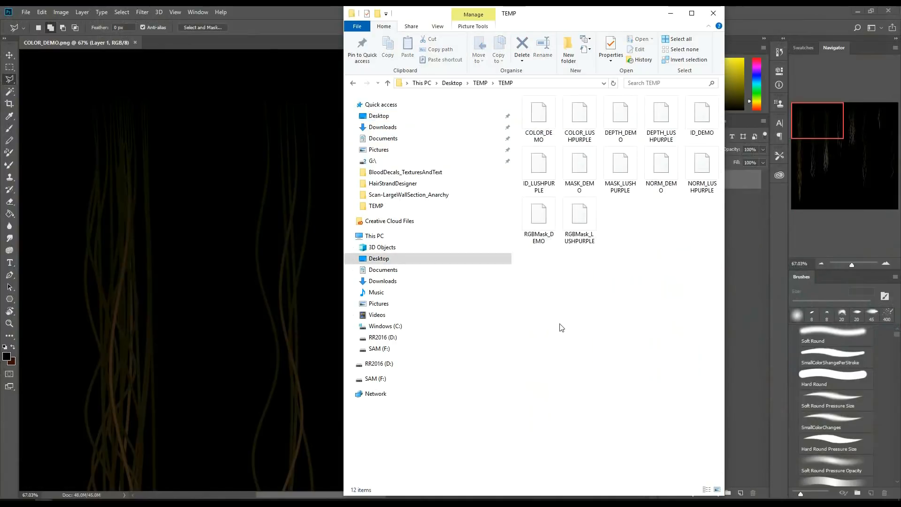
scroll(562, 325, "down", 1, "ctrl")
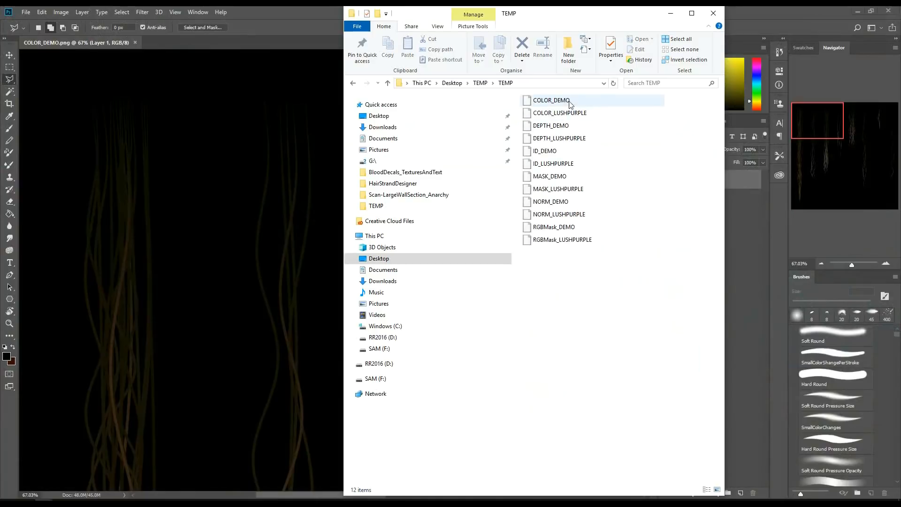
Select the DEPTH_DEMO, ID_DEMO, MASK_DEMO, NORM_DEMO and RGBMask_DEMO files together
left_click(565, 126)
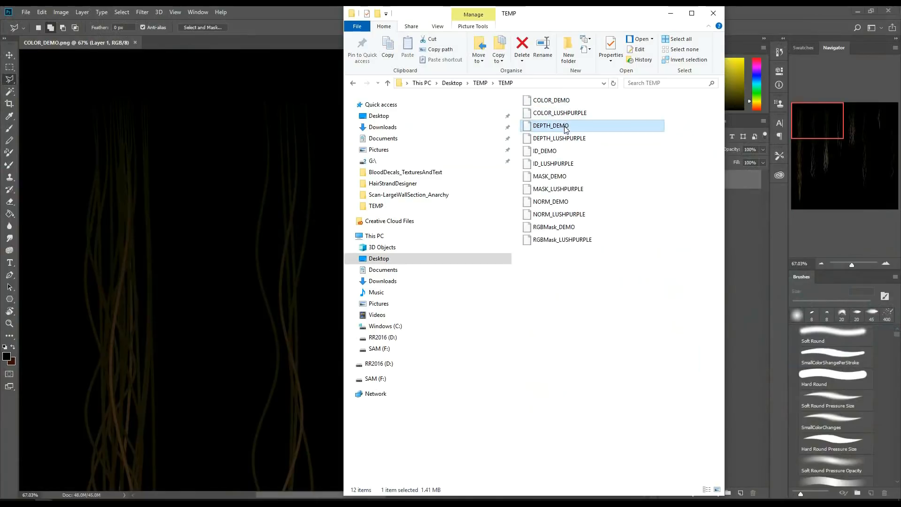
left_click(554, 151, "ctrl")
left_click(567, 177, "ctrl")
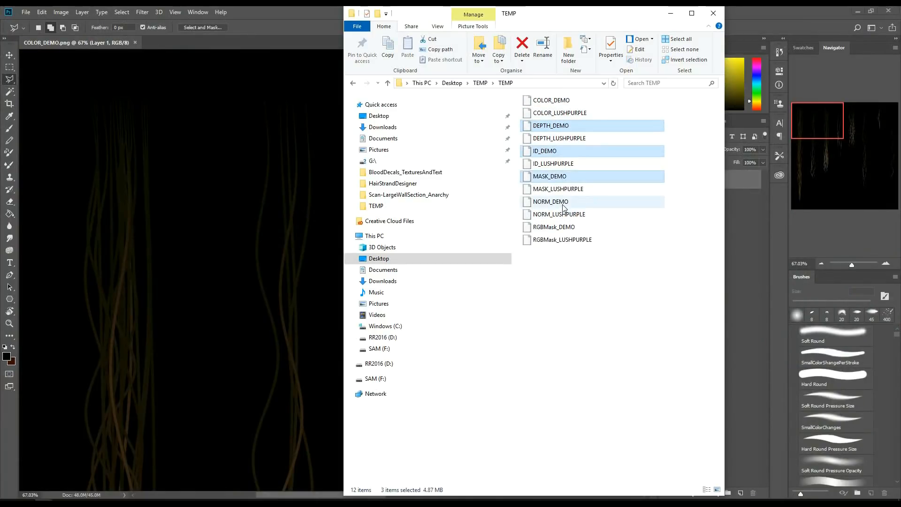
left_click(571, 201, "ctrl")
left_click(575, 227, "ctrl")
Try to place the selected maps into the COLOR_DEMO document, aligning RGBMask_DEMO with the canvas
left_click_drag(563, 229, 265, 266)
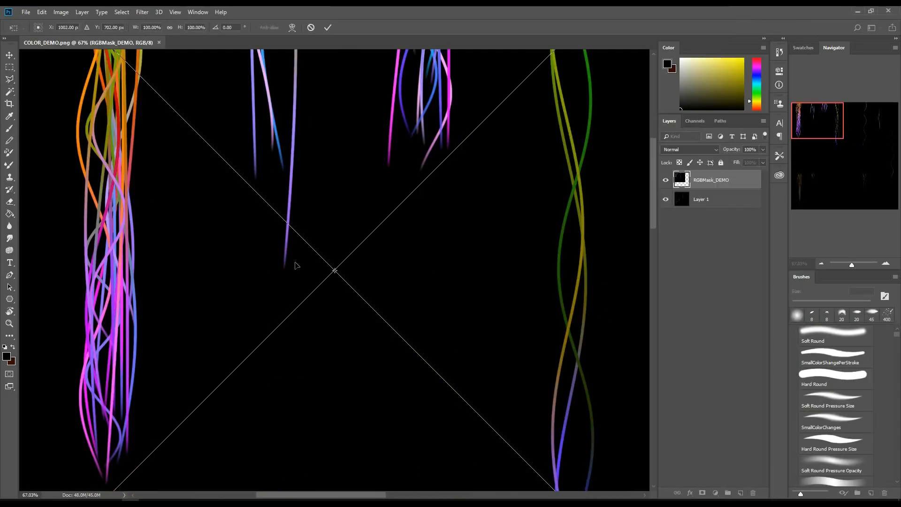
scroll(295, 266, "down", 5)
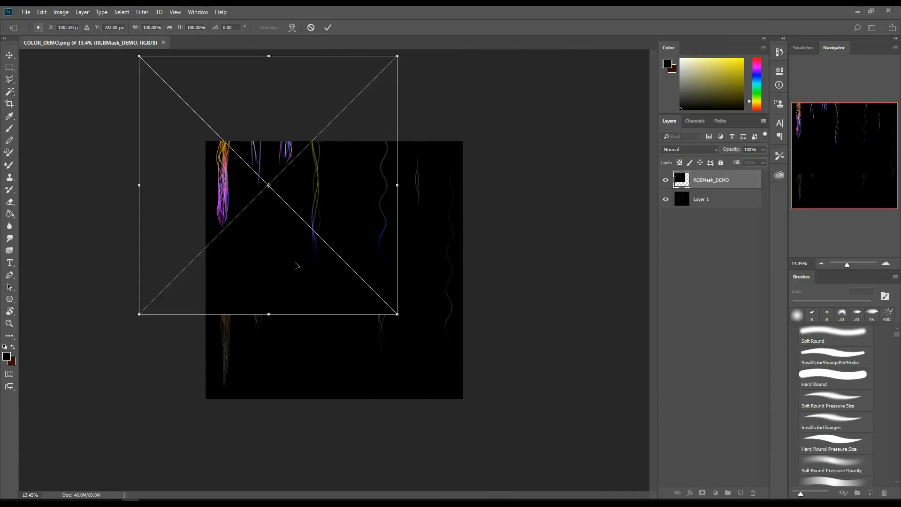
left_click_drag(265, 192, 333, 285)
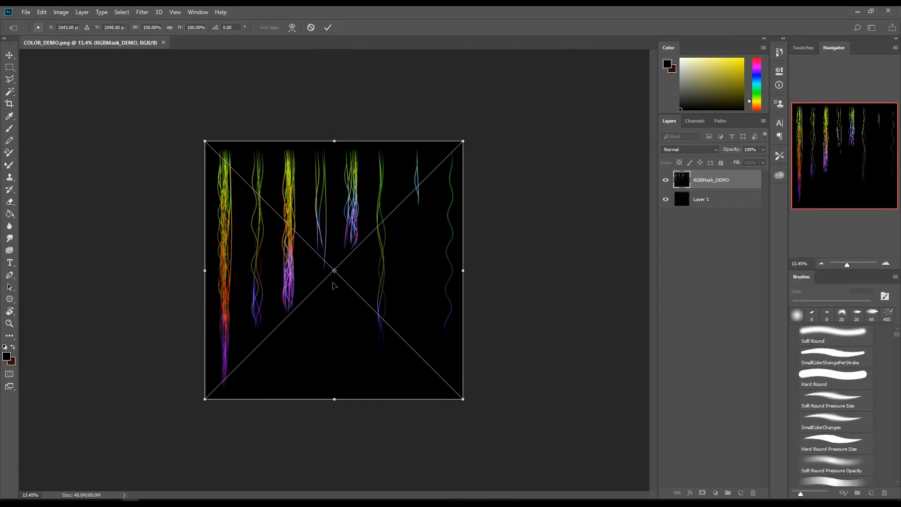
key("Return")
left_click(440, 197)
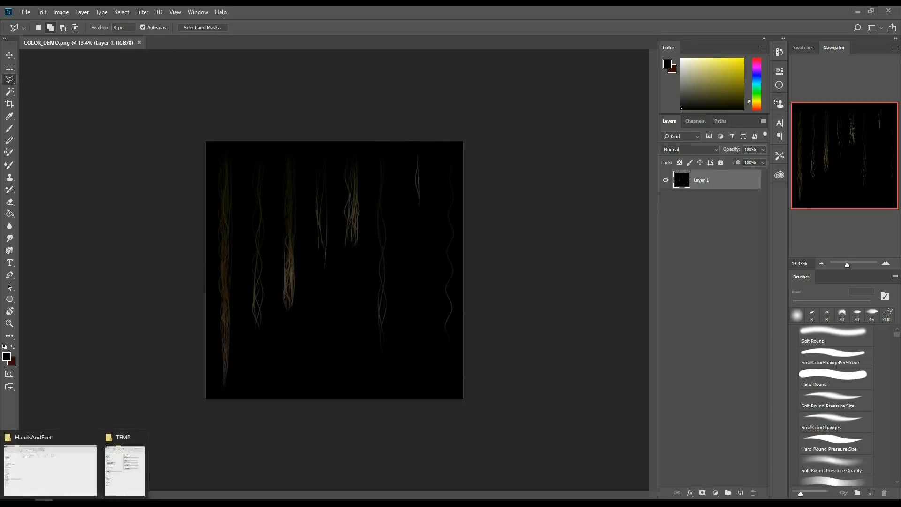
Place the five selected DEMO maps from the TEMP folder into the fully visible COLOR_DEMO canvas as separate layers
left_click(118, 488)
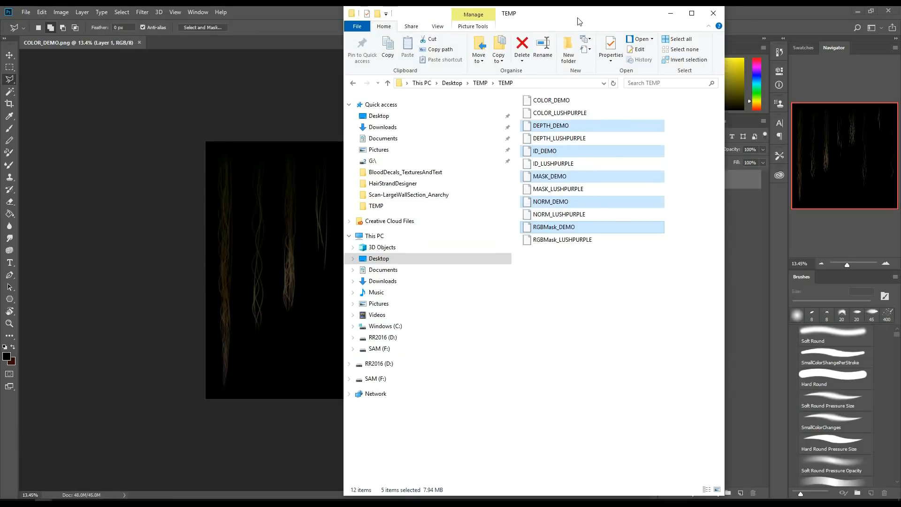
left_click_drag(577, 16, 801, 45)
left_click_drag(774, 258, 349, 254)
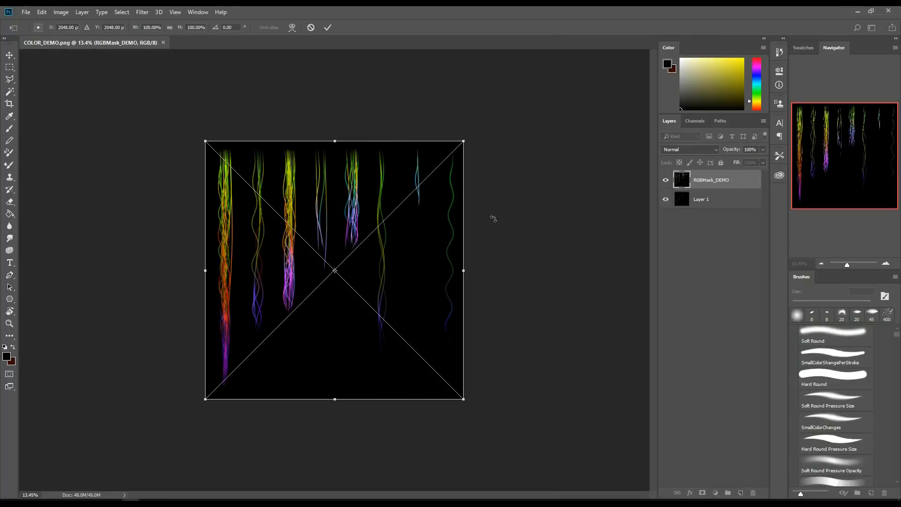
key("Return")
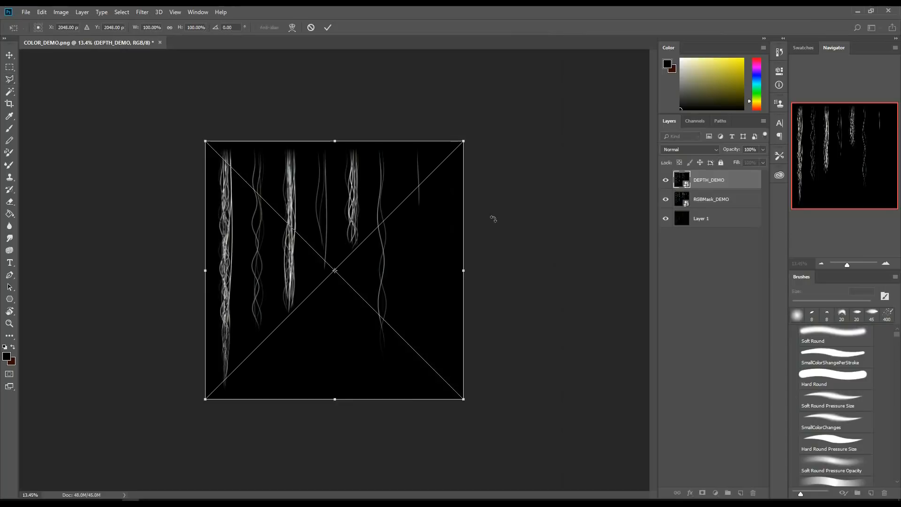
key("Return")
key("Return")
key("Return")
key("Return")
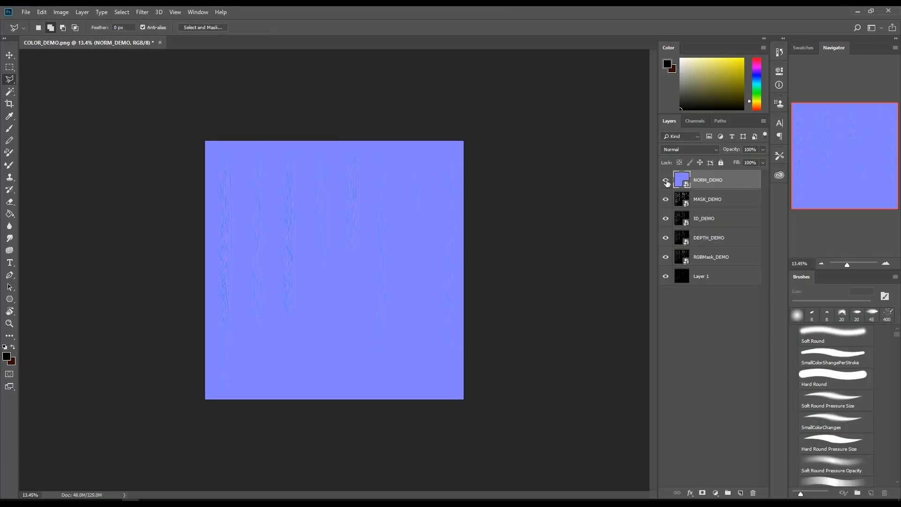
Rasterize the NORM_DEMO layer and examine its strands up close
left_click_drag(846, 265, 851, 266)
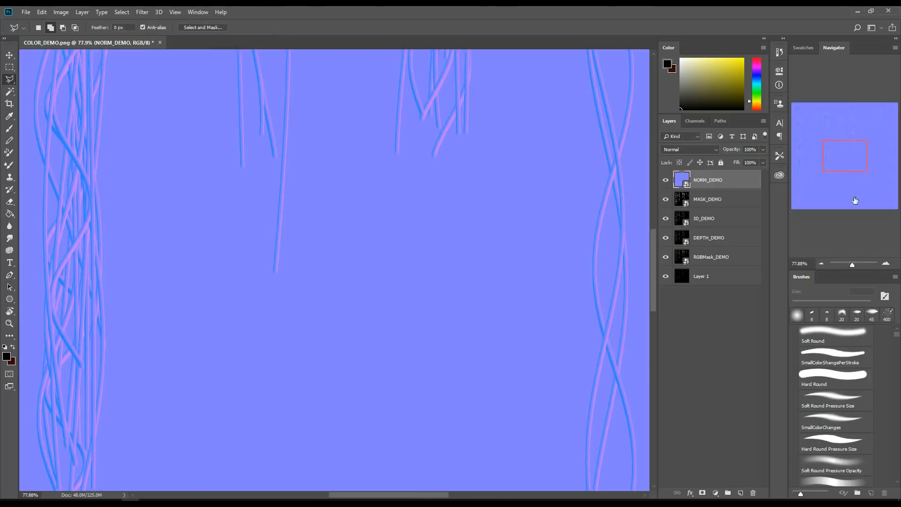
left_click_drag(849, 166, 807, 148)
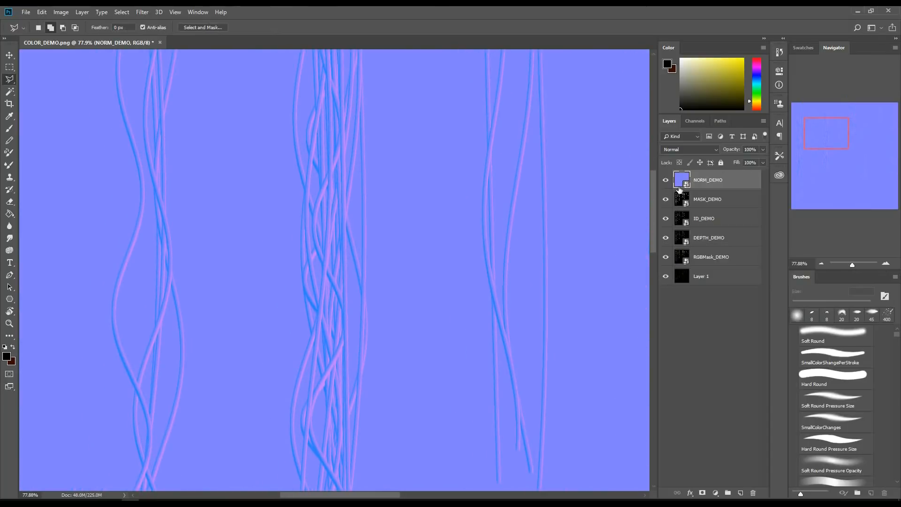
right_click(686, 184)
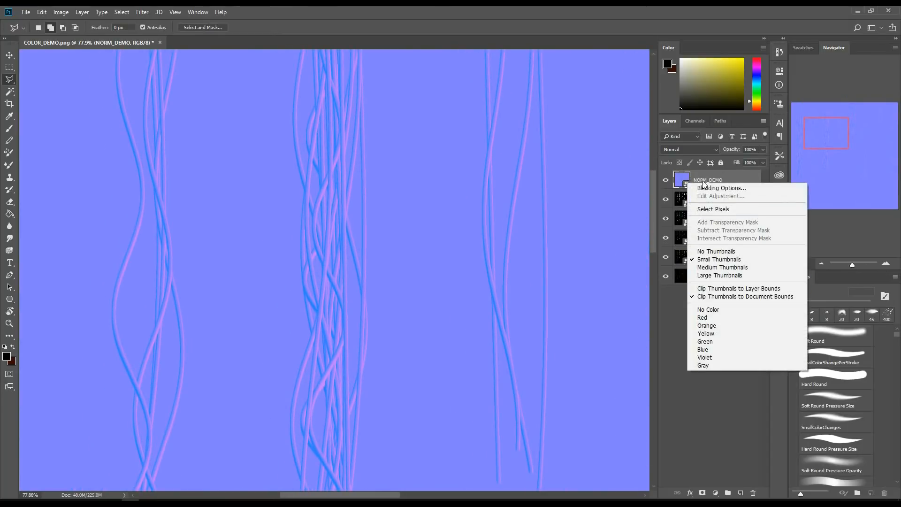
right_click(703, 181)
left_click(730, 265)
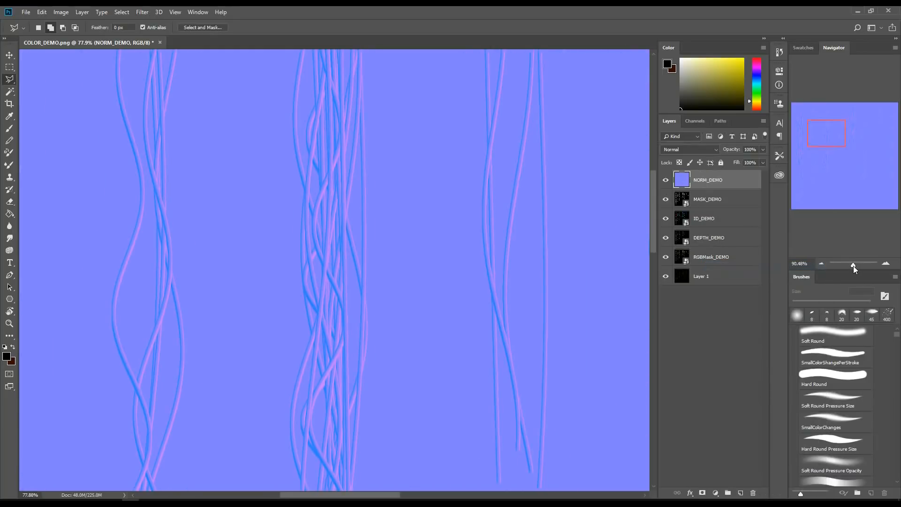
left_click_drag(852, 265, 856, 264)
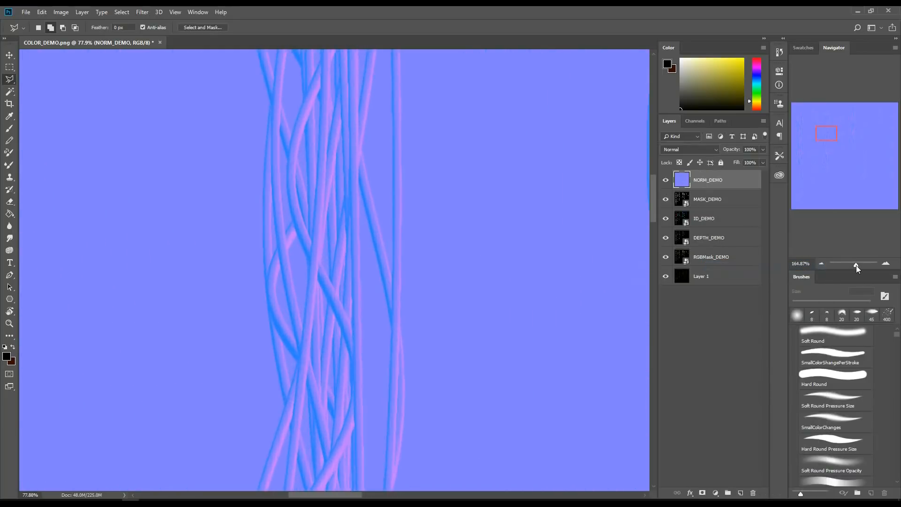
Apply the Oil Paint filter to the NORM_DEMO layer with Stylization, Cleanliness and Scale 3.0, Bristle Detail 0.0 and Lighting off
left_click(23, 12)
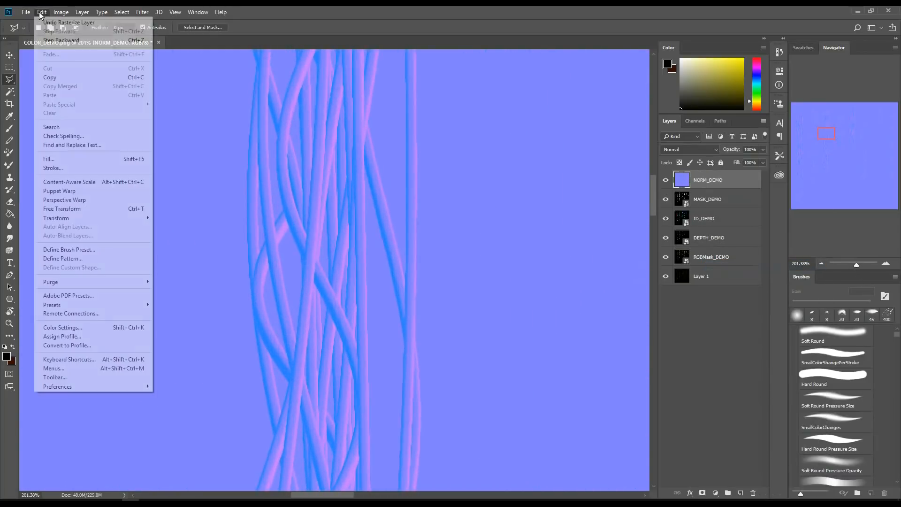
mouse_move(61, 13)
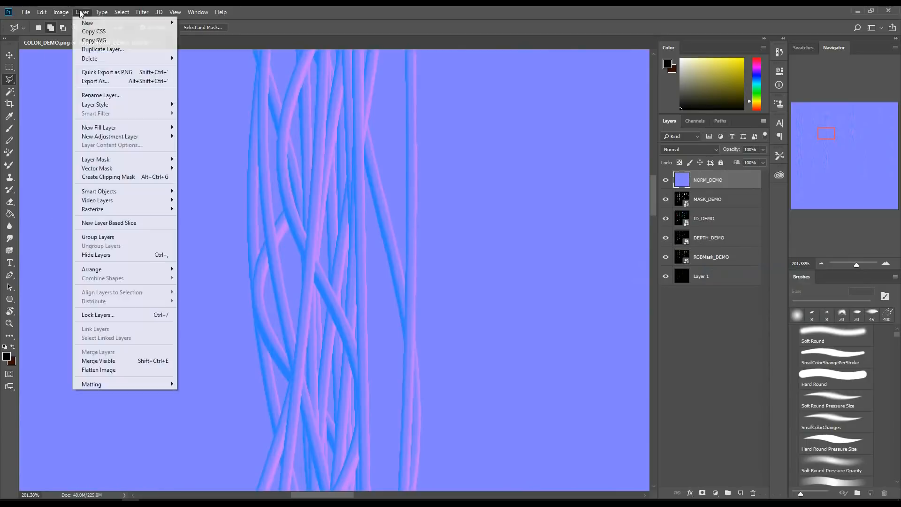
mouse_move(94, 11)
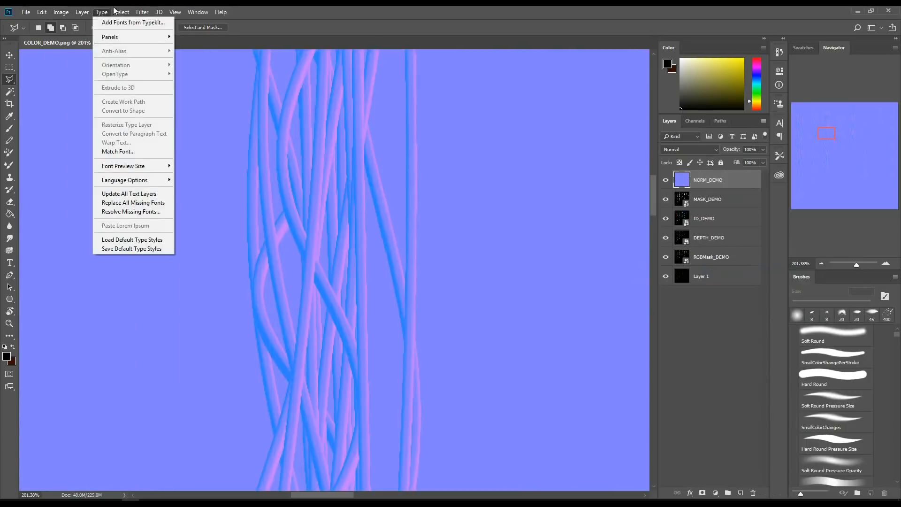
mouse_move(142, 12)
mouse_move(166, 180)
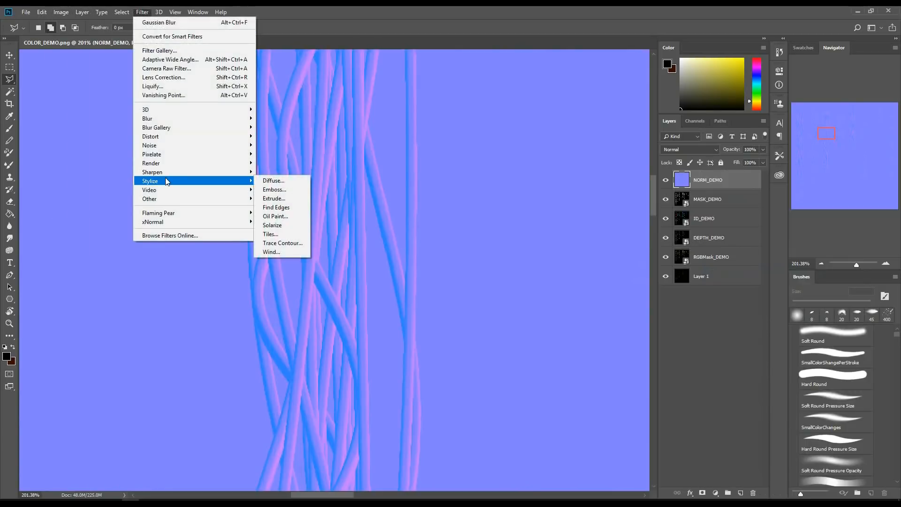
left_click(277, 215)
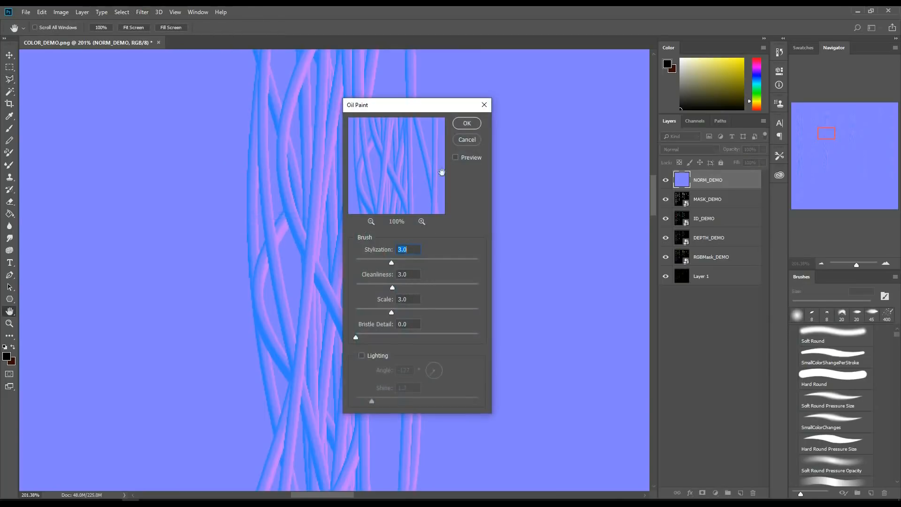
left_click(421, 221)
left_click(420, 221)
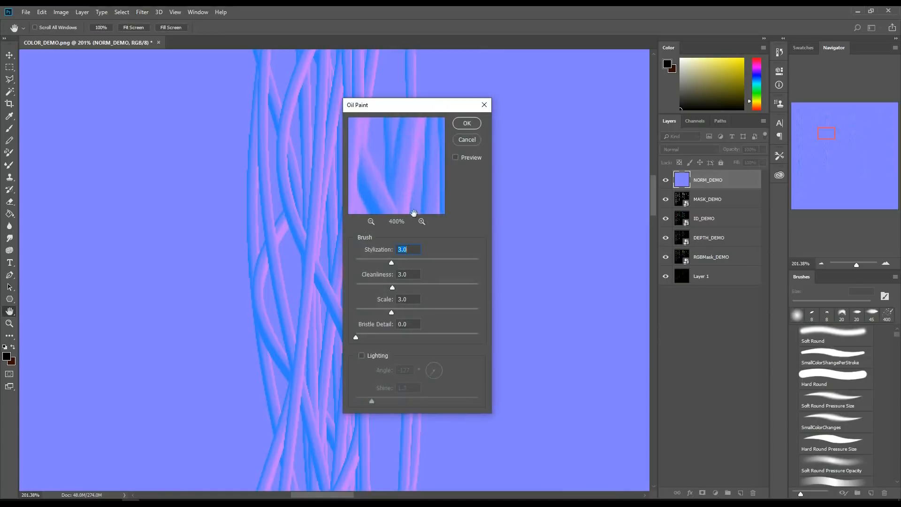
left_click(420, 222)
mouse_move(419, 190)
left_mouse_down()
mouse_move(419, 175)
mouse_move(401, 193)
left_mouse_up()
left_click_drag(380, 134, 392, 170)
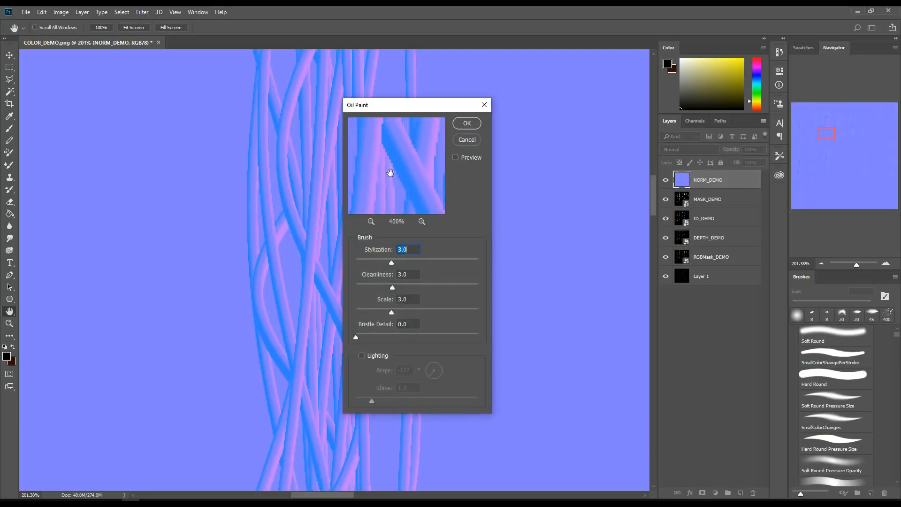
left_click_drag(382, 137, 392, 170)
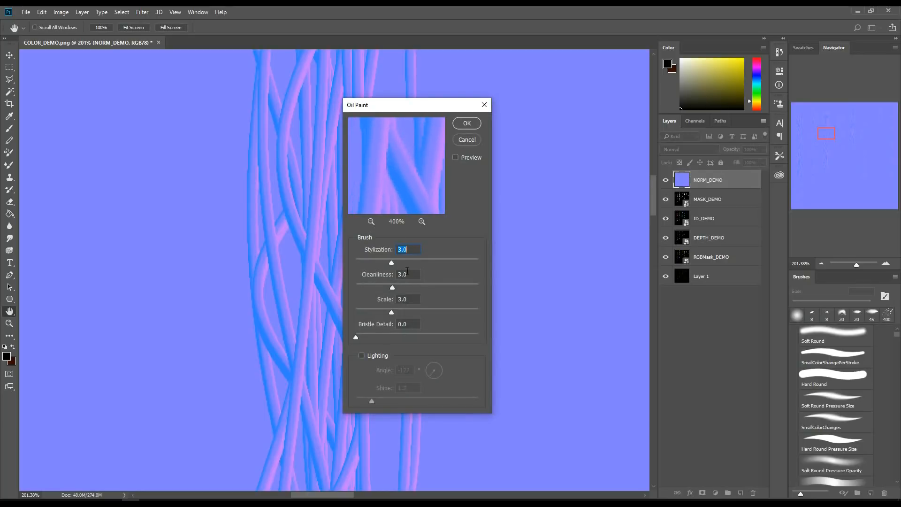
left_click(466, 123)
key("l")
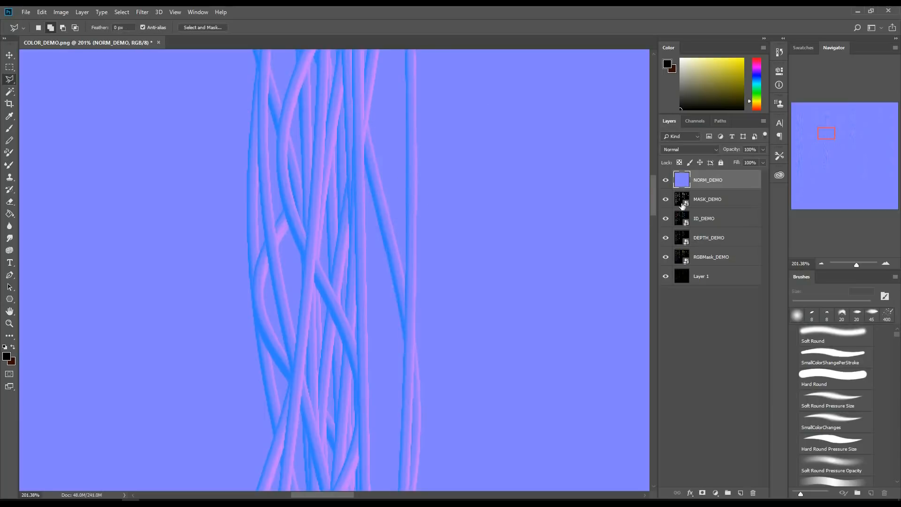
Hide the NORM_DEMO layer and rasterize the MASK_DEMO, ID_DEMO, DEPTH_DEMO and RGBMask_DEMO layers together
left_click(666, 181)
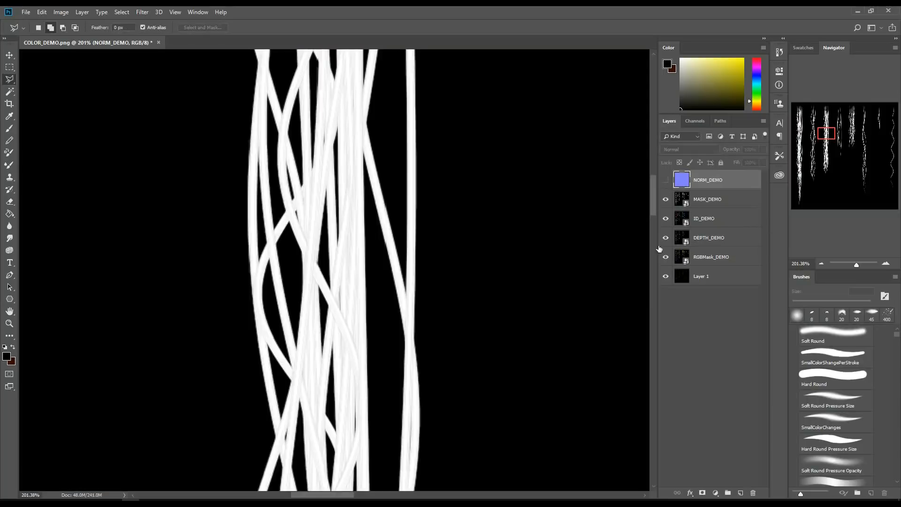
left_click(682, 203)
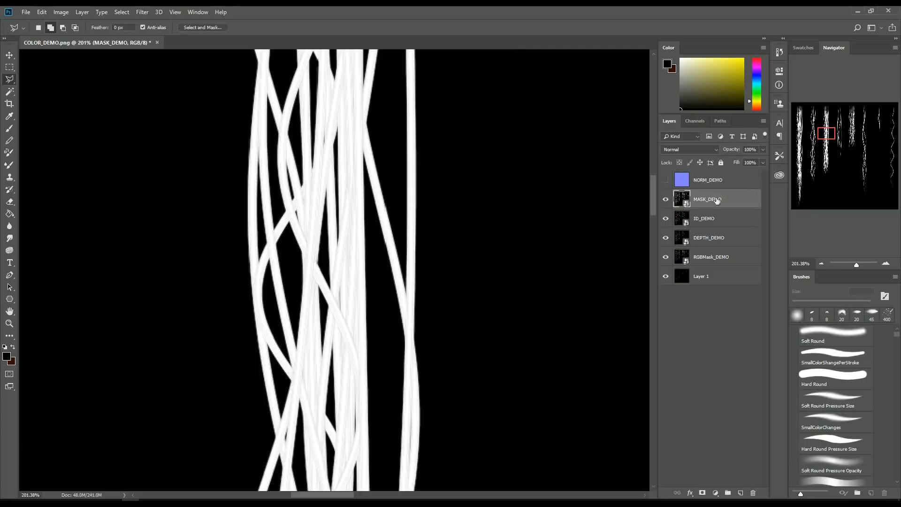
right_click(685, 203)
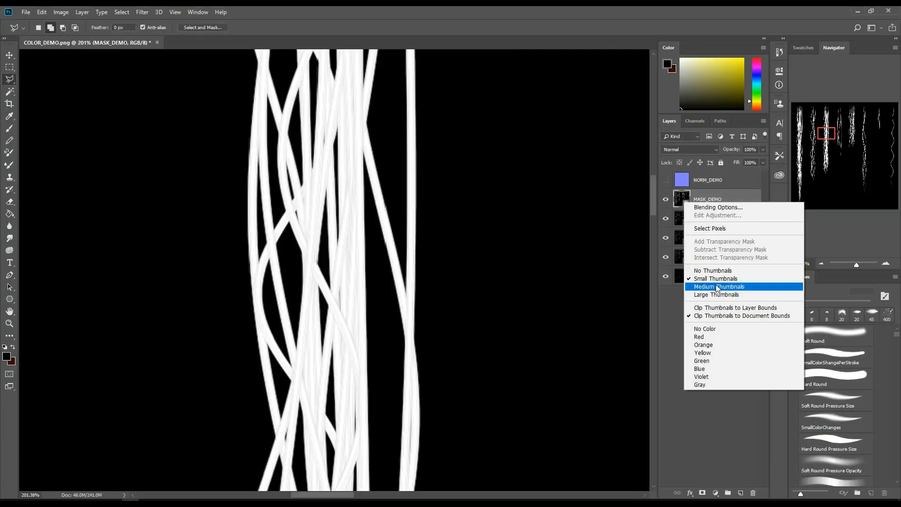
right_click(714, 201)
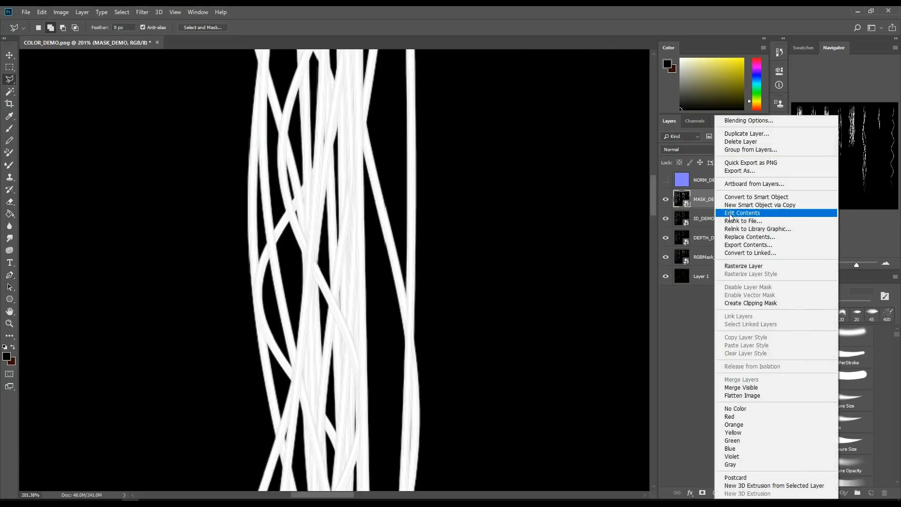
left_click(702, 270)
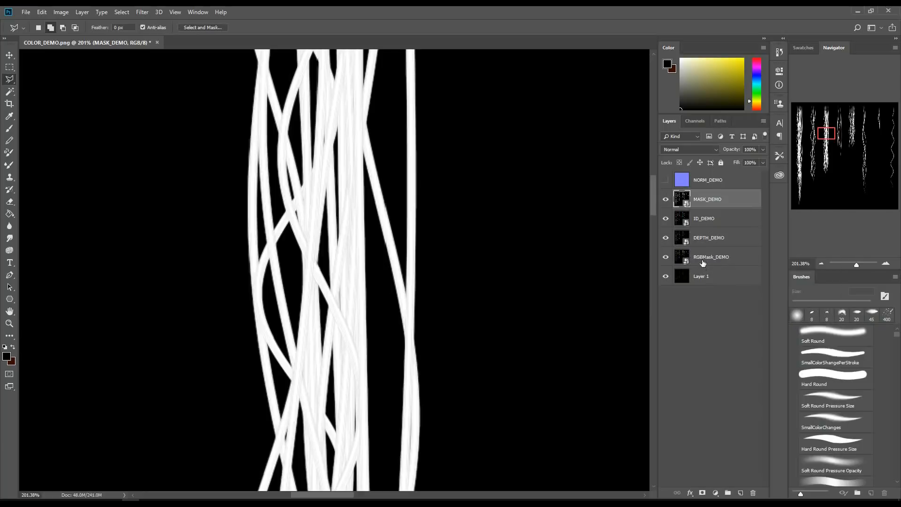
left_click(712, 262, "shift")
right_click(713, 262)
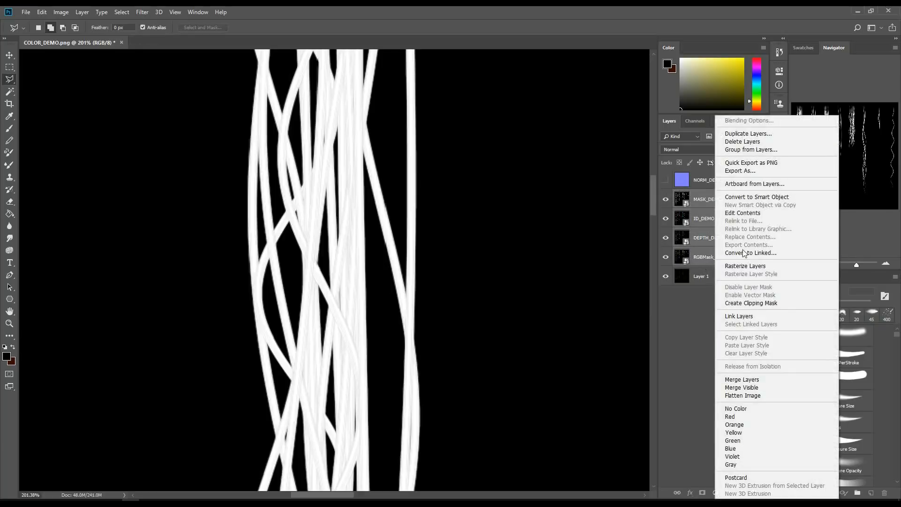
left_click(740, 266)
Reapply the last Oil Paint filter to the MASK_DEMO layer
left_click(682, 202)
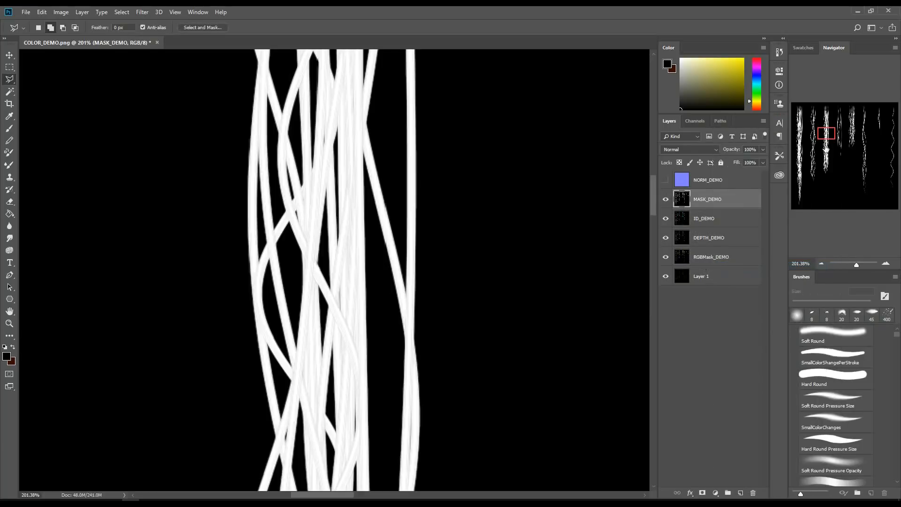
left_click_drag(826, 136, 798, 125)
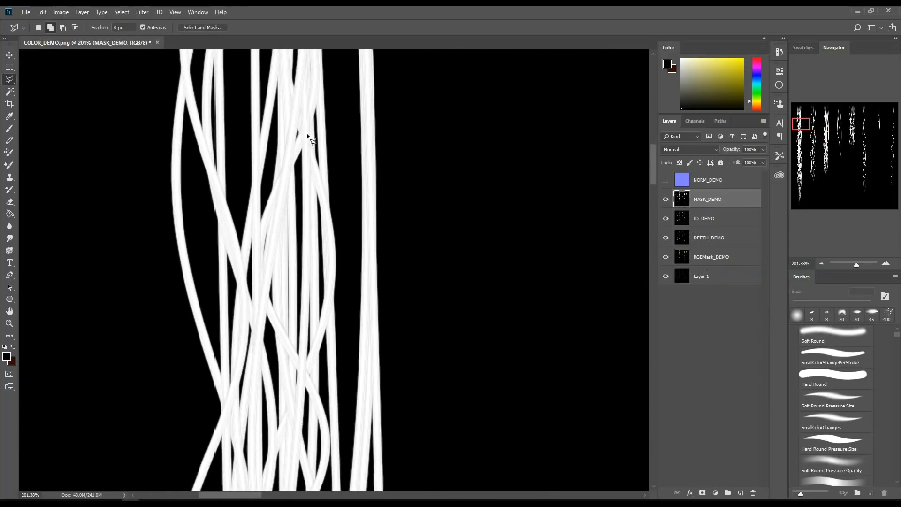
left_click(145, 13)
left_click(149, 22)
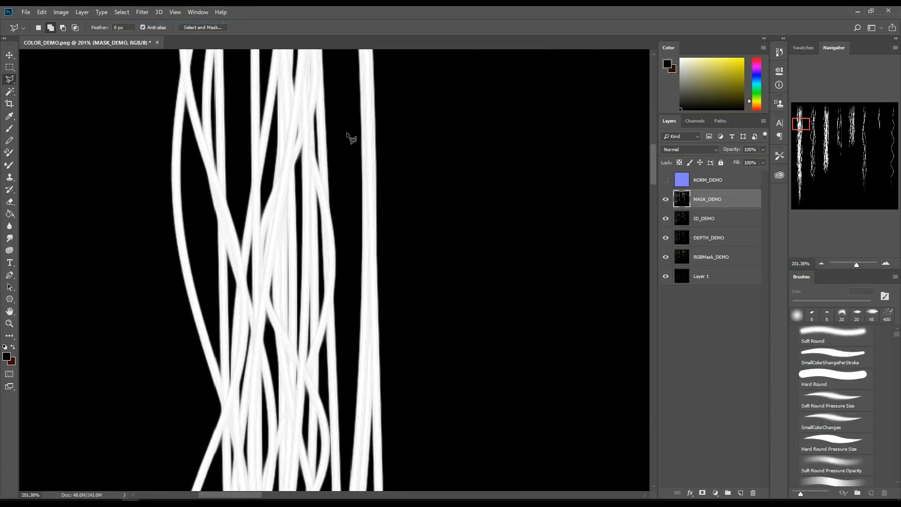
Brighten the MASK_DEMO strands with Levels, setting the white input level to 244
key("ctrl+l")
left_click_drag(719, 286, 713, 286)
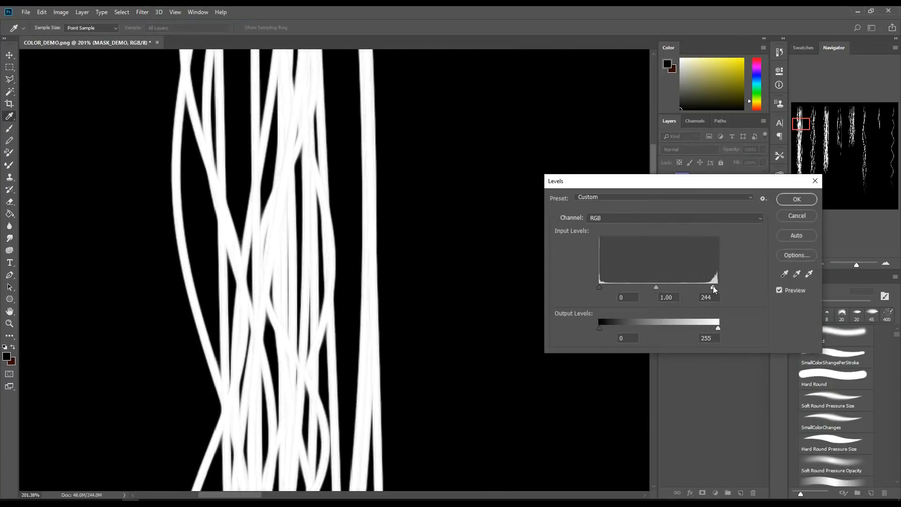
left_click(801, 200)
Hide the MASK_DEMO layer and examine the upper ends of the ID_DEMO strands in the first clump
left_click(665, 199)
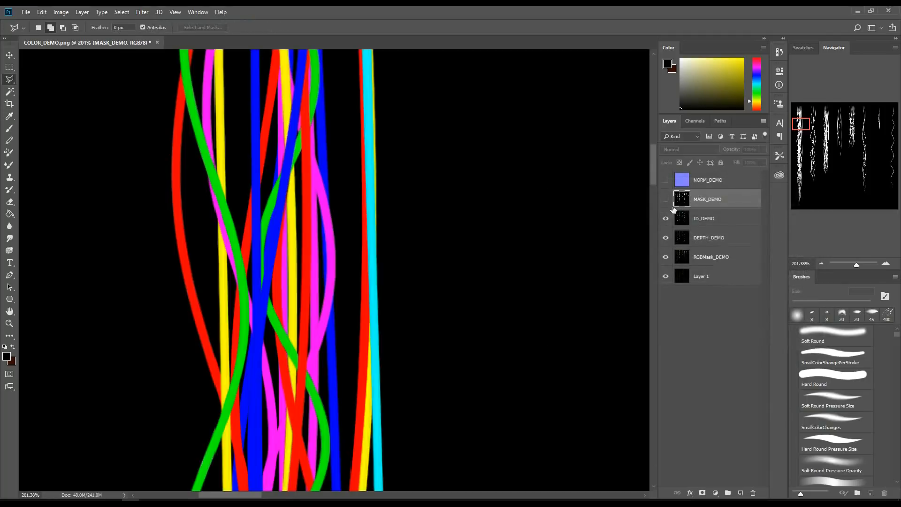
left_click(681, 218)
left_click_drag(805, 124, 805, 103)
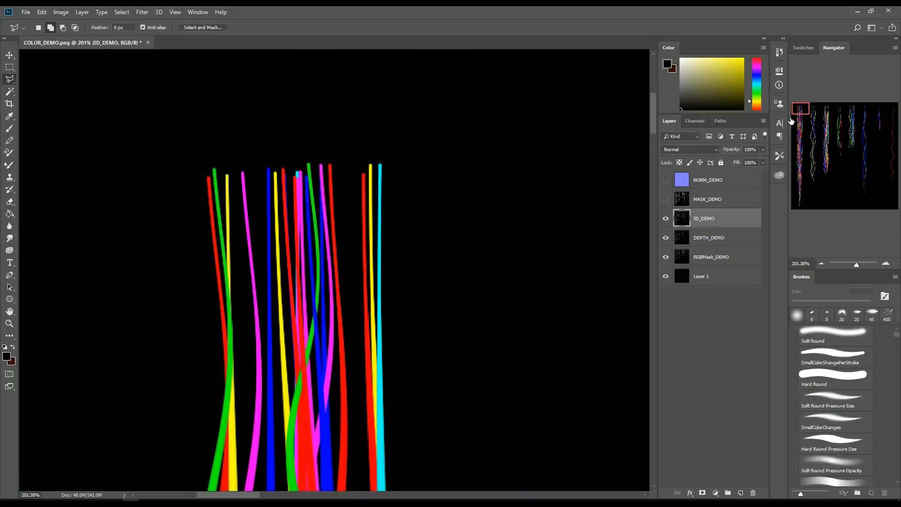
mouse_move(800, 110)
left_mouse_down()
mouse_move(805, 206)
mouse_move(801, 190)
mouse_move(822, 128)
mouse_move(799, 113)
left_mouse_up()
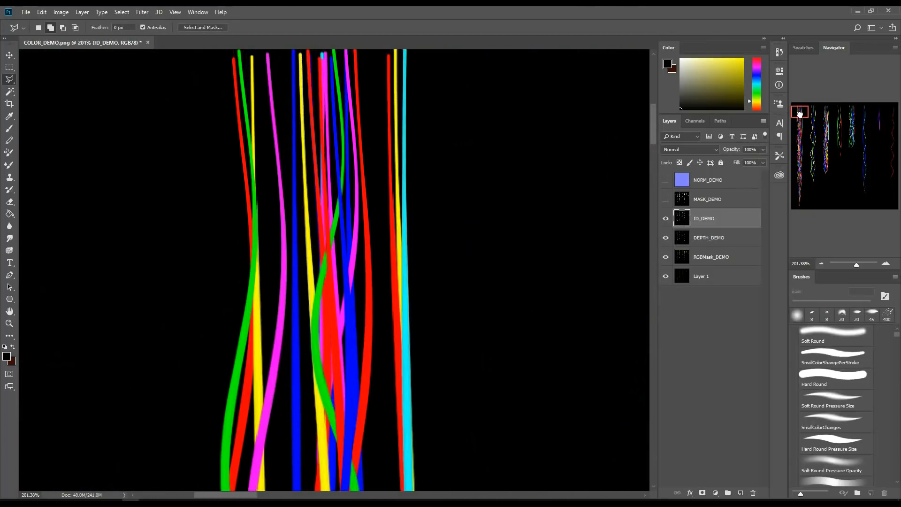
Hide the ID_DEMO layer and reapply the last Oil Paint filter to the DEPTH_DEMO layer
left_click(666, 219)
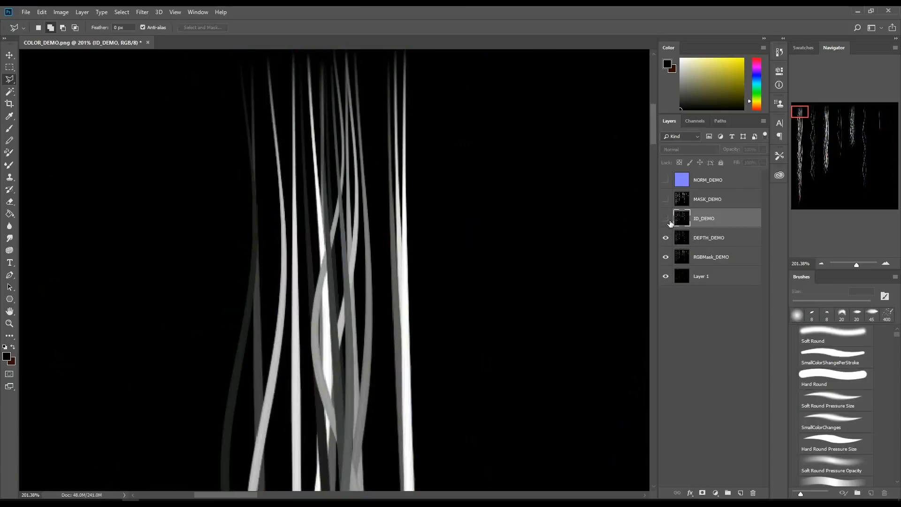
left_click_drag(802, 123, 799, 138)
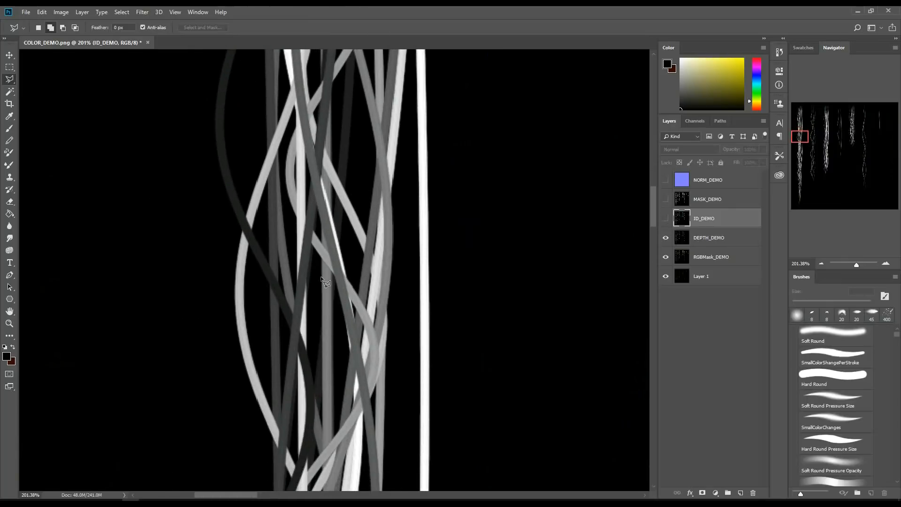
left_click_drag(801, 143, 800, 143)
left_click(142, 12)
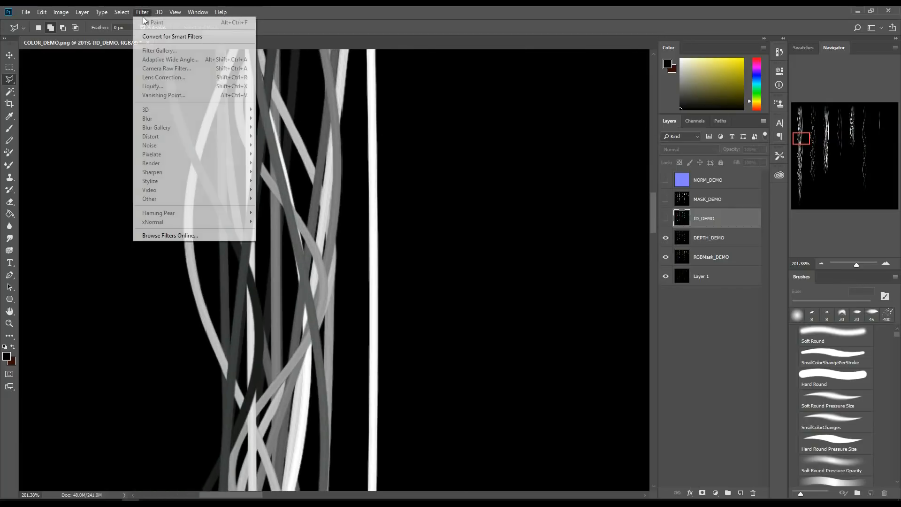
left_click(693, 241)
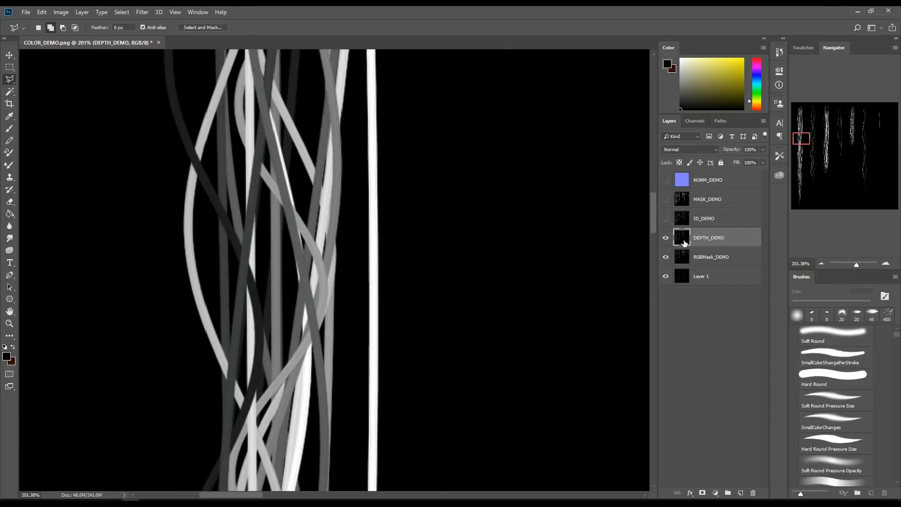
left_click(142, 12)
left_click(146, 23)
Check the RGBMask_DEMO strands under DEPTH_DEMO, then move the DEPTH_DEMO layer above ID_DEMO
mouse_move(802, 141)
left_mouse_down()
mouse_move(815, 150)
mouse_move(801, 127)
left_mouse_up()
left_click(666, 237)
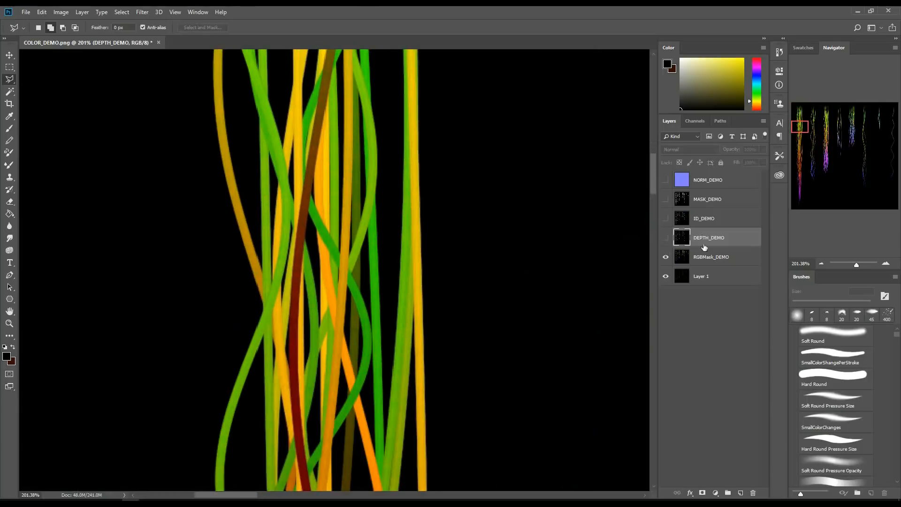
left_click(665, 238)
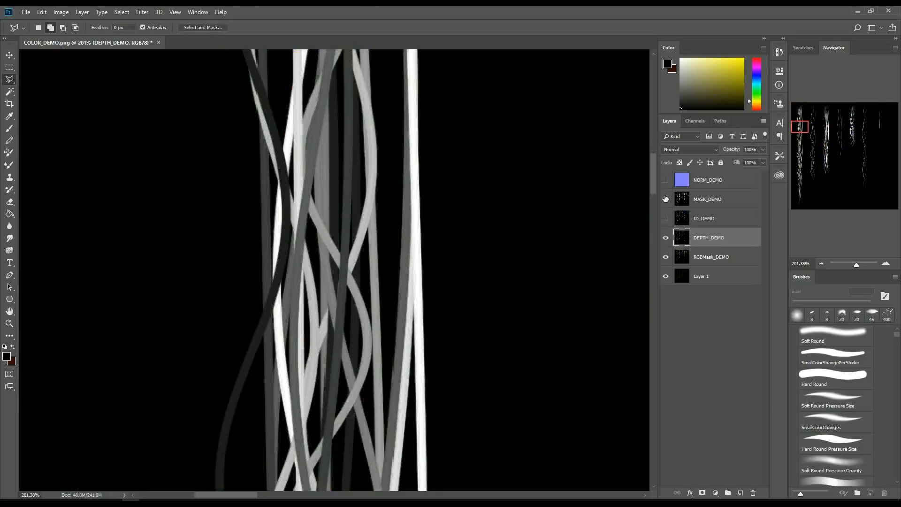
left_click_drag(709, 240, 708, 210)
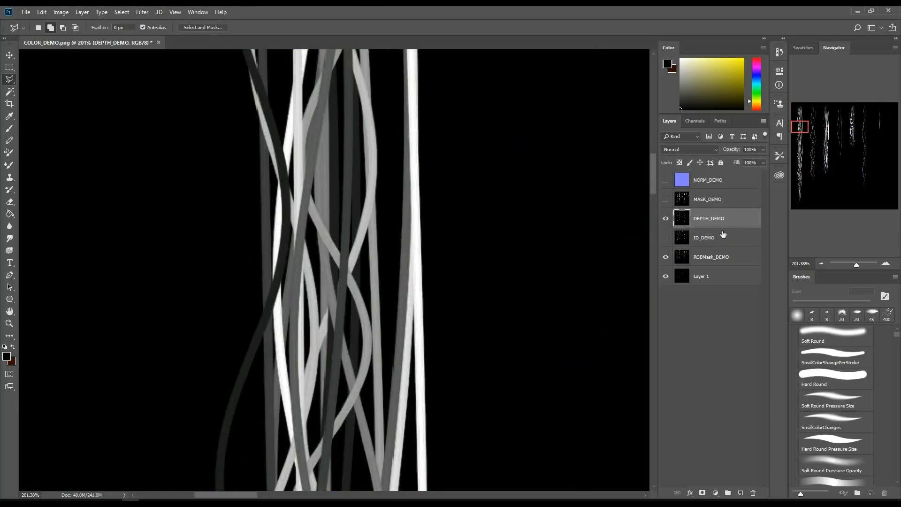
Compare the maps by switching layer visibility, leaving DEPTH_DEMO hidden and ID_DEMO and MASK_DEMO shown
left_click(665, 203)
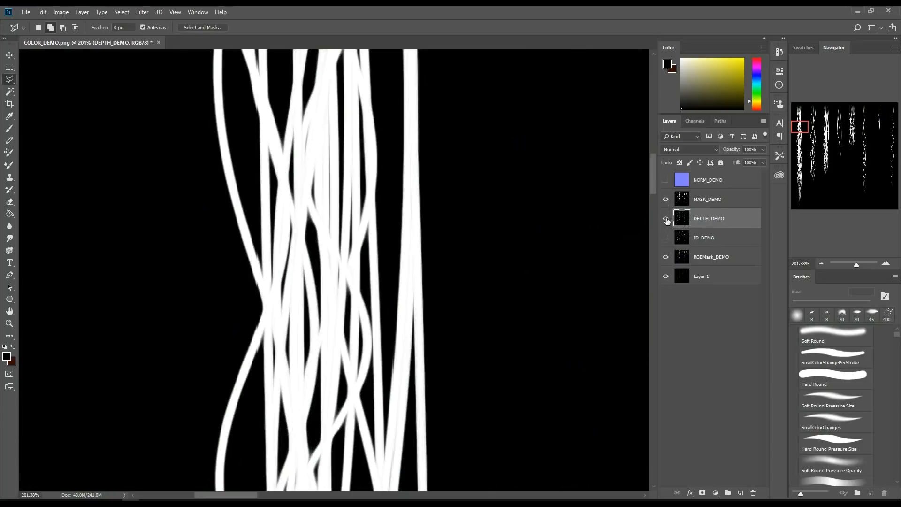
left_click(666, 219)
left_click(665, 200)
left_click(705, 201)
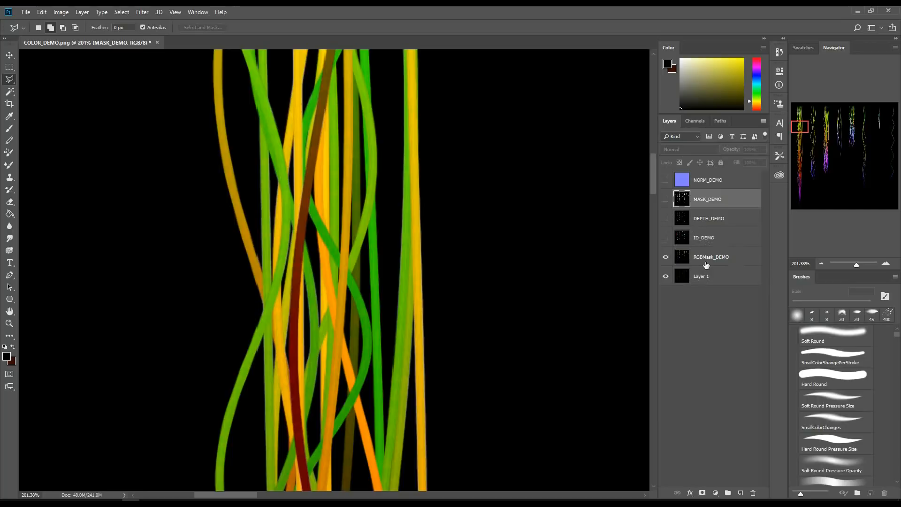
left_click(665, 237)
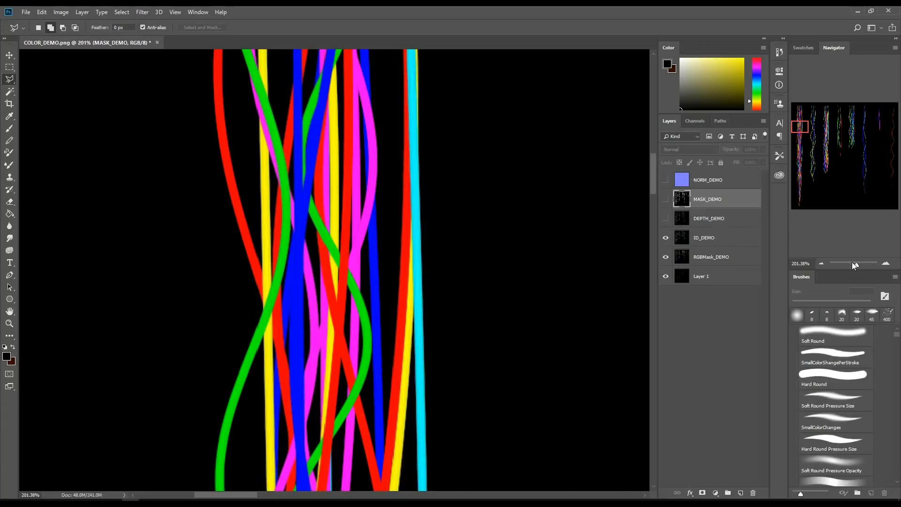
left_click_drag(854, 265, 852, 264)
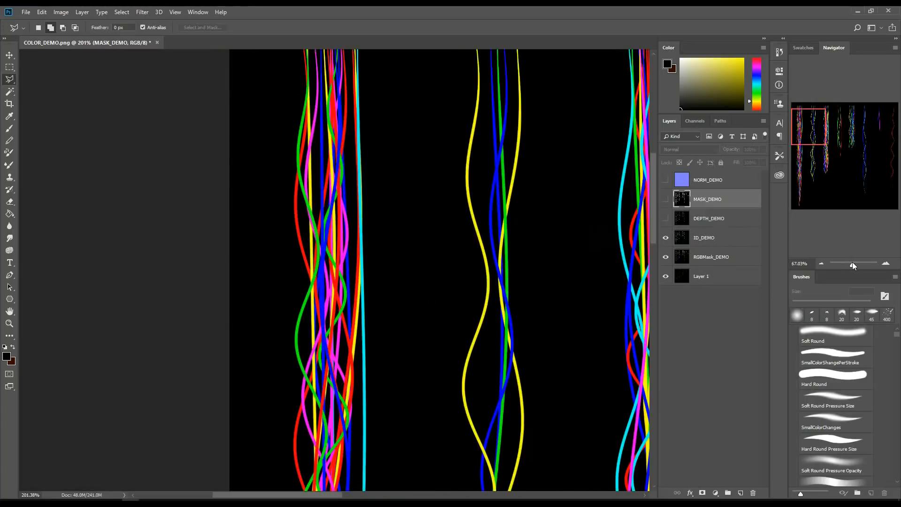
left_click(669, 199)
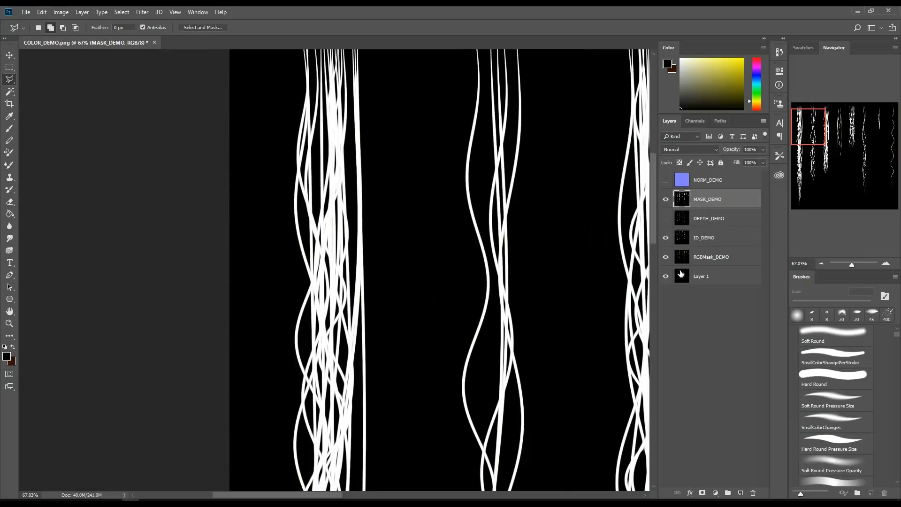
Move Layer 1 directly above the MASK_DEMO layer and rename it COLOR_DEMO
left_click_drag(688, 281, 704, 203)
double_click(702, 199)
type("Color")
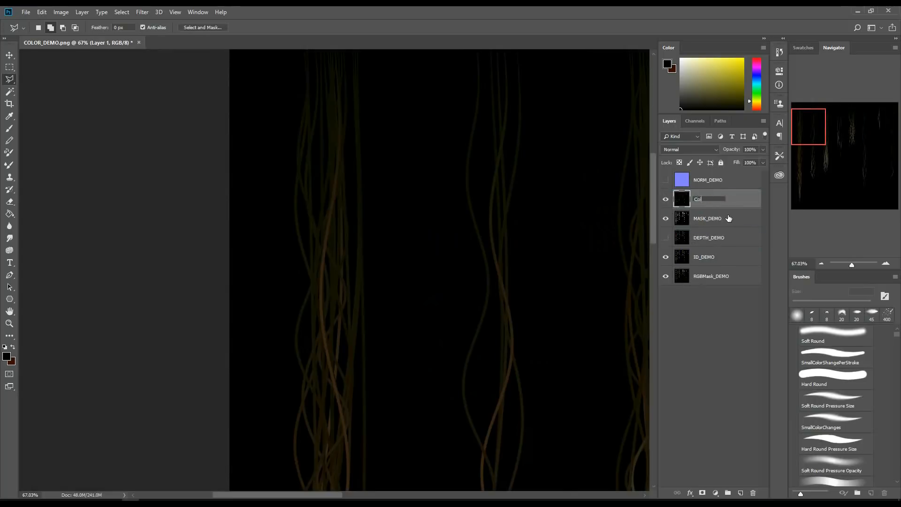
key("Return")
double_click(702, 201)
type("COLOR_DEMO")
key("Return")
Add a new layer between MASK_DEMO and COLOR_DEMO and fill it with the dark olive colour #3a3a2d
mouse_move(801, 123)
left_mouse_down()
mouse_move(814, 151)
mouse_move(818, 126)
left_mouse_up()
left_click_drag(851, 262, 850, 263)
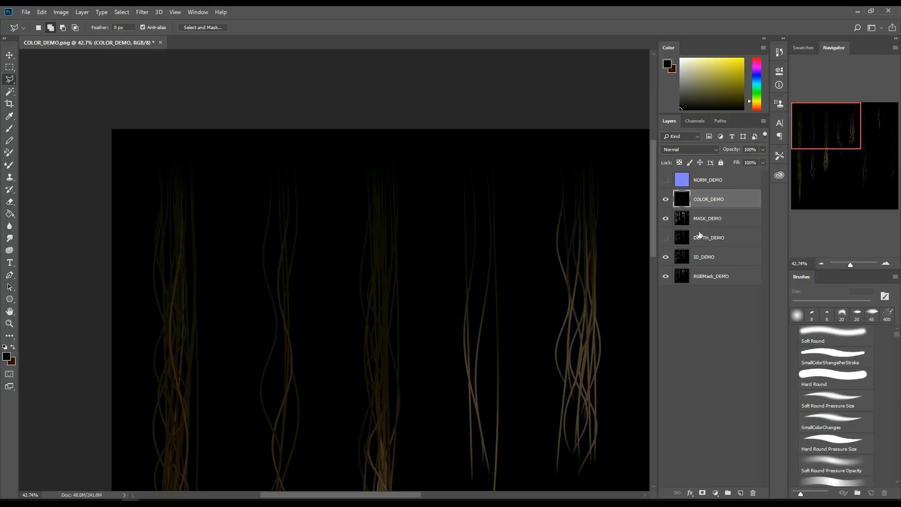
left_click(702, 219)
left_click(741, 492)
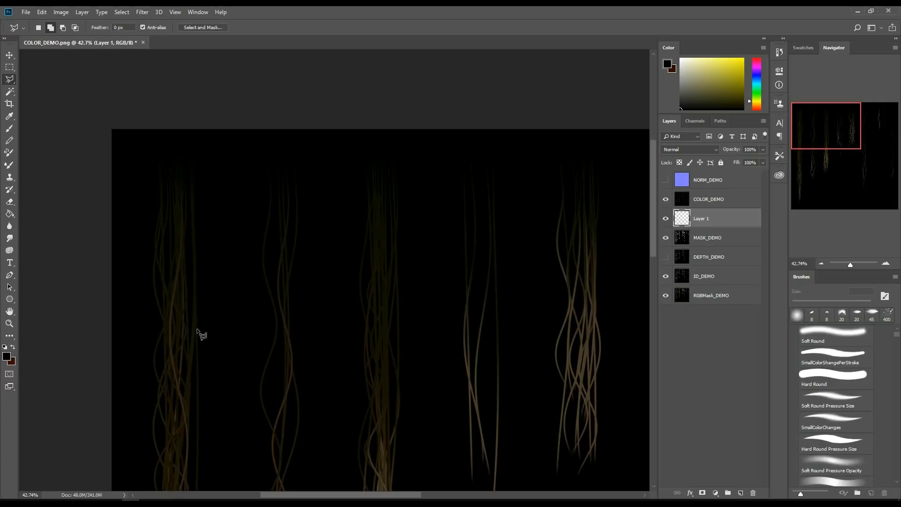
left_click(7, 356)
left_click_drag(678, 320, 678, 325)
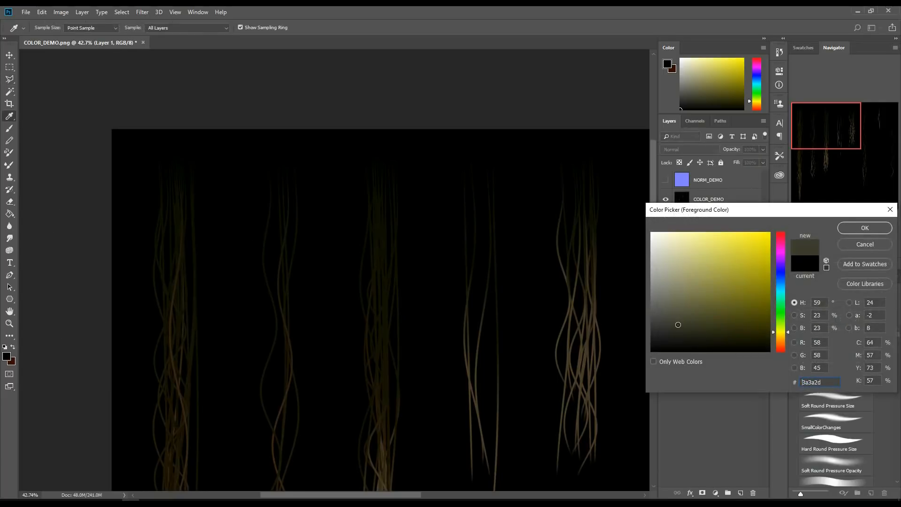
left_click(873, 228)
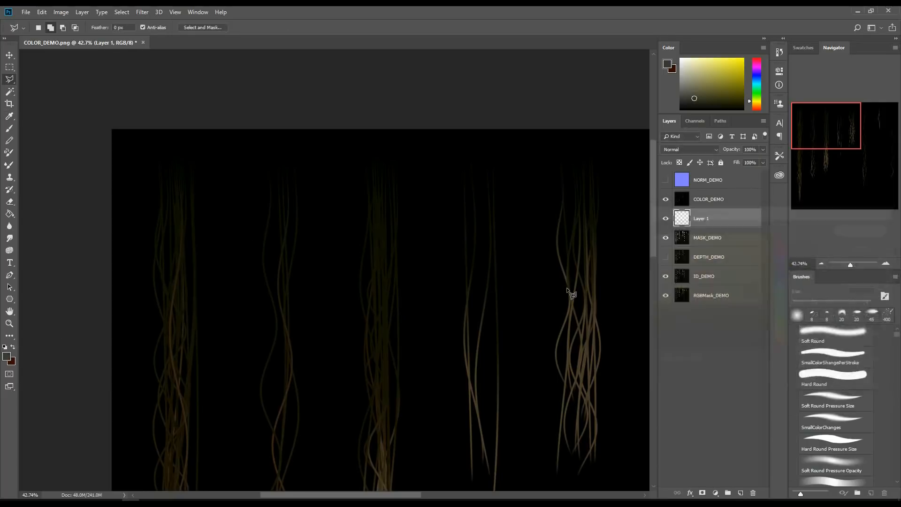
left_click(533, 289)
key("Escape")
key("g")
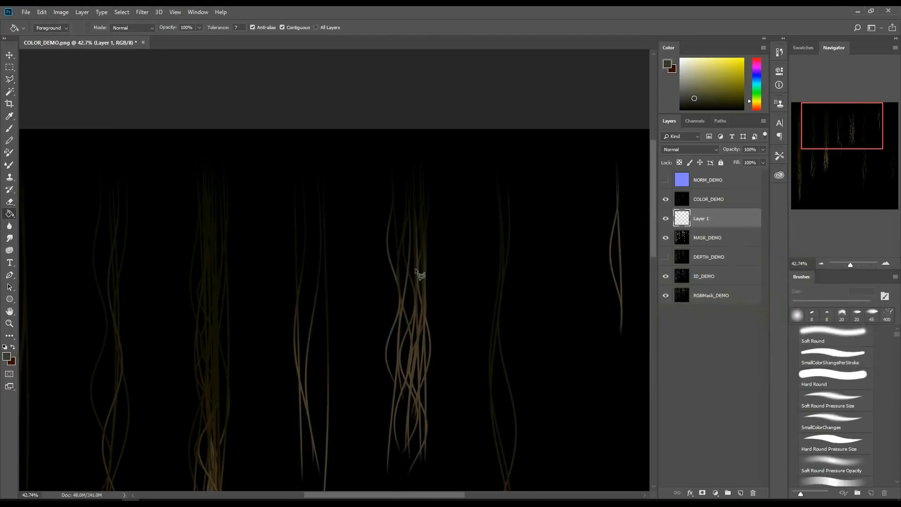
left_click(461, 282)
Set the COLOR_DEMO layer's blend mode to Screen and compare the strands with and without the olive background layer
left_click(680, 201)
left_click(696, 146)
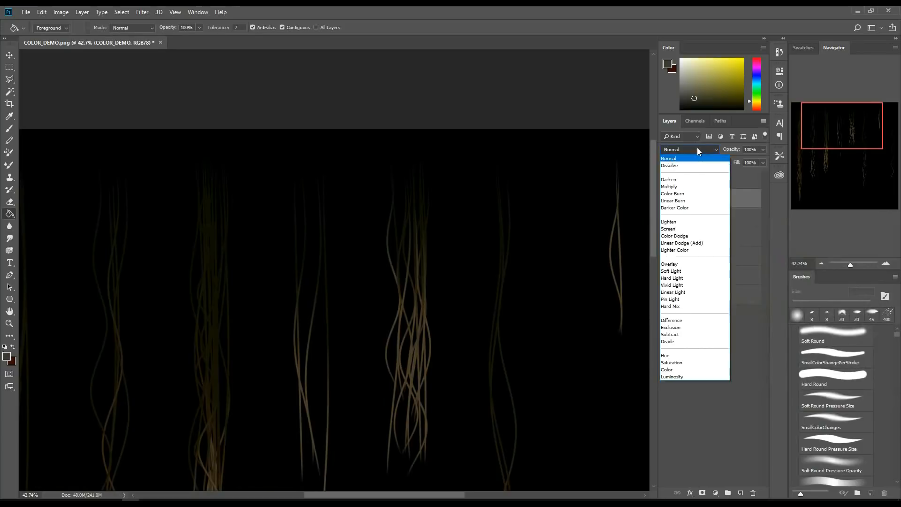
left_click(677, 228)
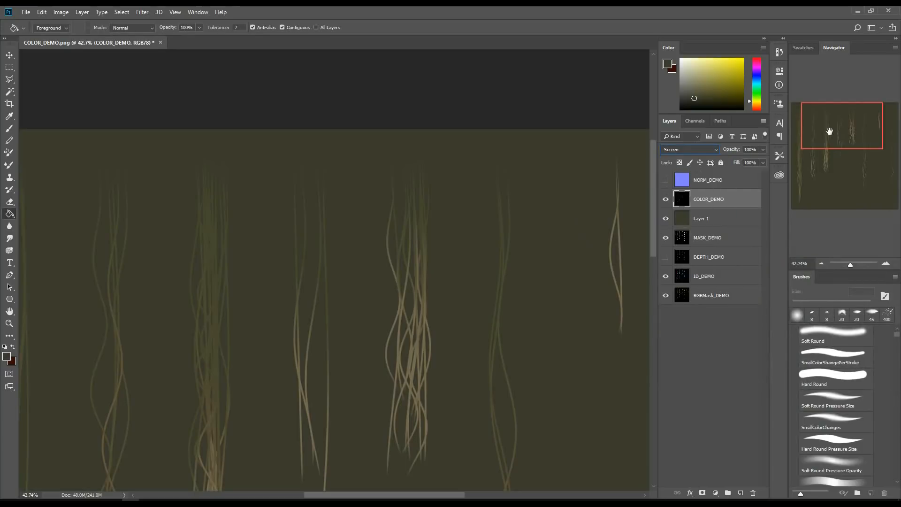
left_click_drag(829, 132, 808, 132)
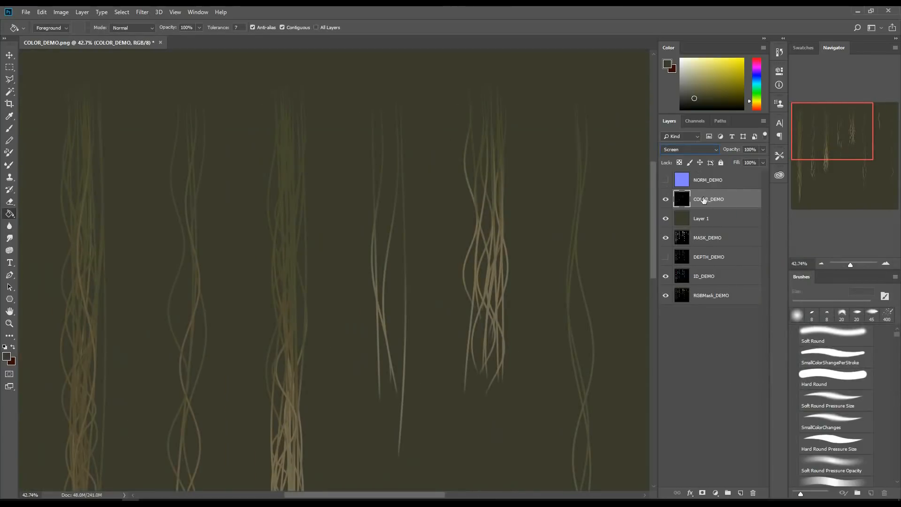
left_click(665, 201)
left_click(666, 203)
left_click(666, 219)
left_click(666, 218)
Duplicate the COLOR_DEMO layer with Normal blend mode and compare the copy against the Screen-blended version beneath it
left_click_drag(707, 200, 740, 491)
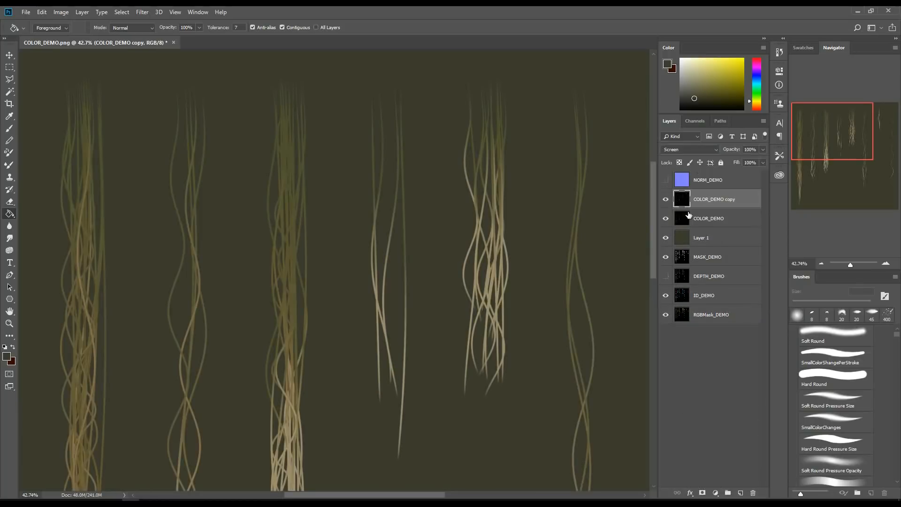
left_click(689, 149)
left_click(683, 159)
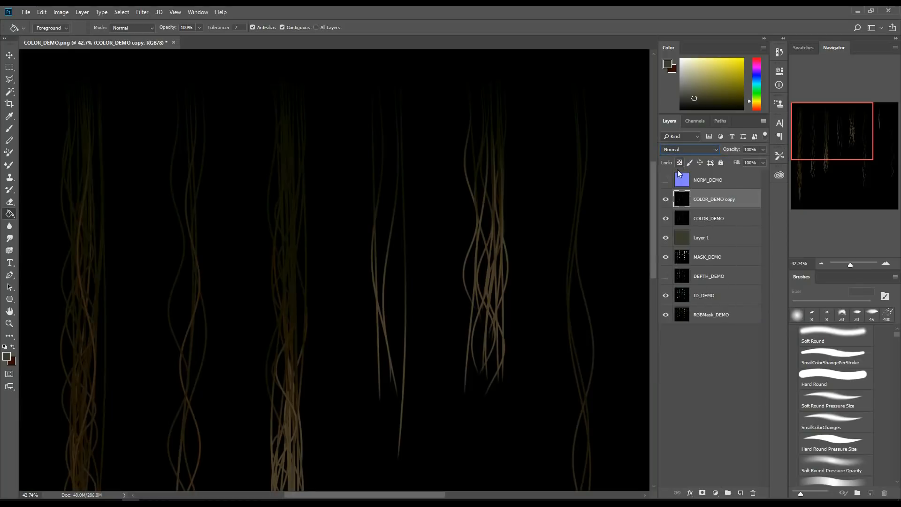
left_click(666, 199)
left_click(666, 200)
left_click(666, 201)
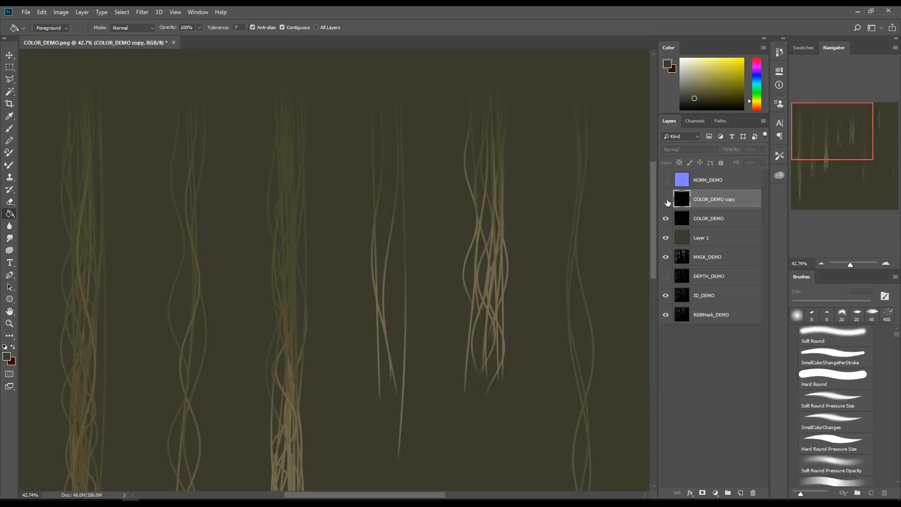
left_click(666, 200)
left_click(666, 200)
left_click(666, 201)
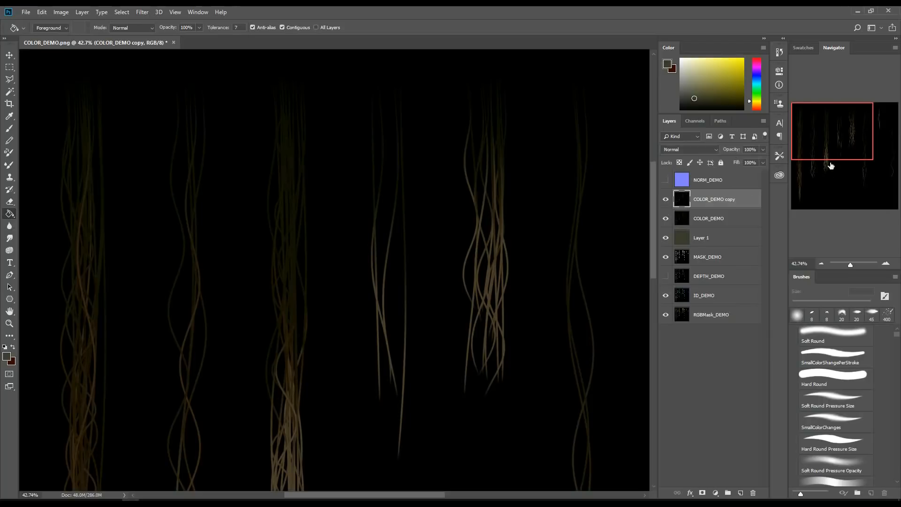
Group the layers from COLOR_DEMO copy through MASK_DEMO and expand the new group
left_click_drag(817, 157, 802, 147)
left_click(708, 257, "shift")
left_click_drag(708, 258, 728, 493)
left_click(676, 195)
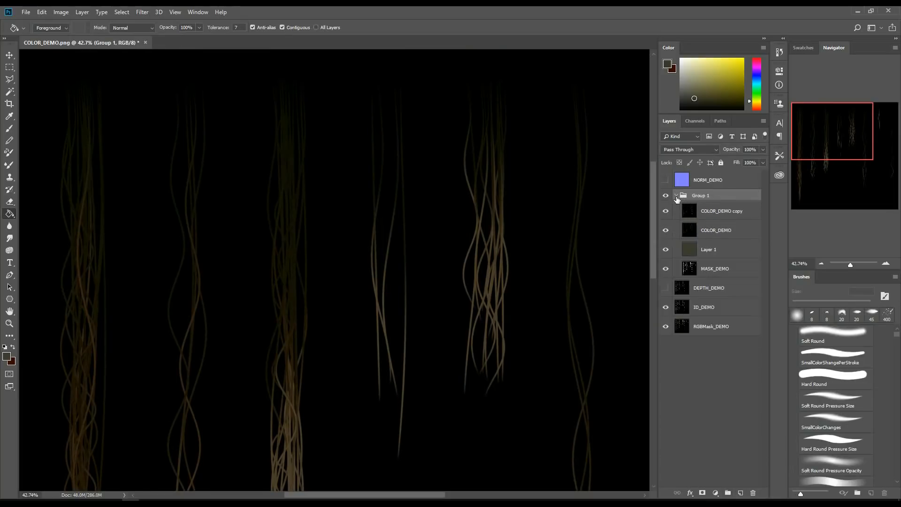
Copy the MASK_DEMO image into a new alpha channel and return to the RGB composite and layers
left_click(711, 269)
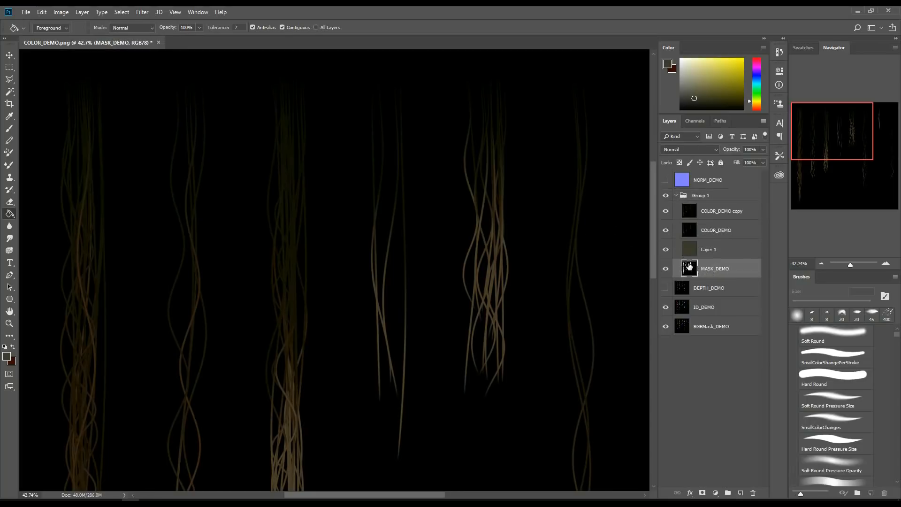
left_click(689, 267, "ctrl")
left_click(699, 198)
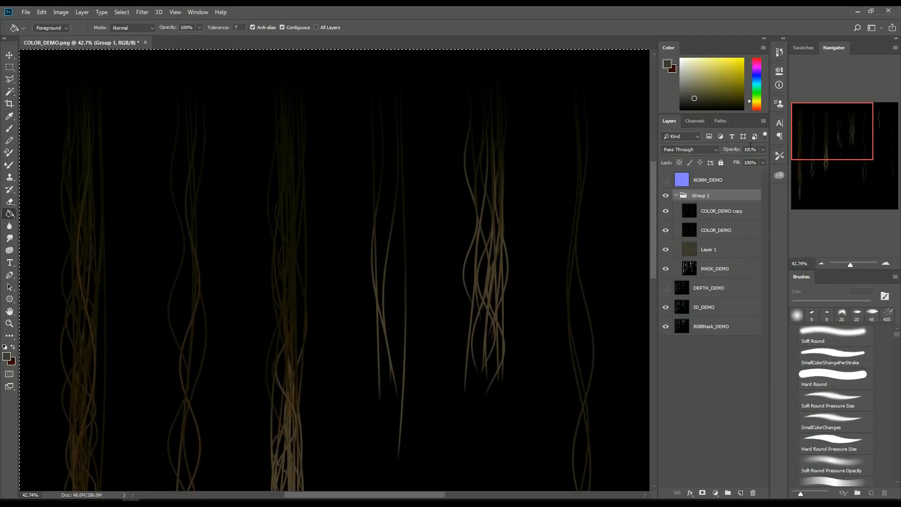
left_click(696, 121)
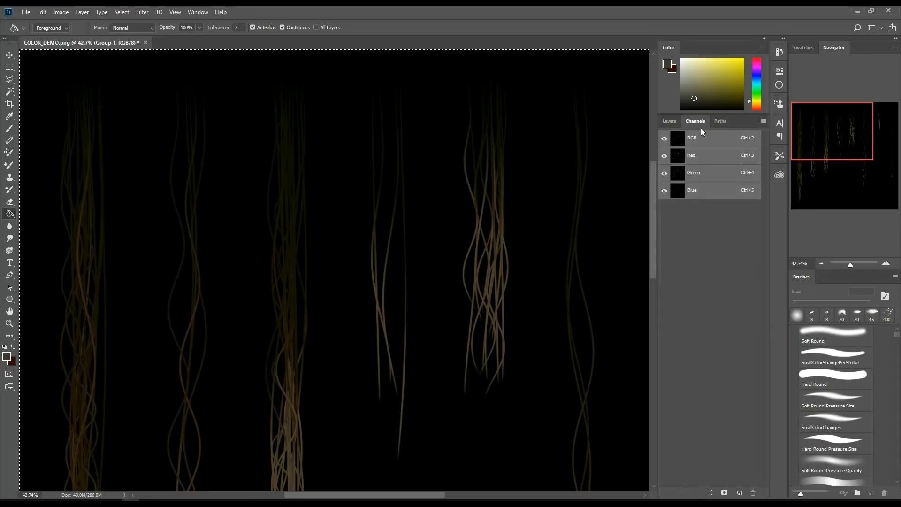
left_click(739, 493)
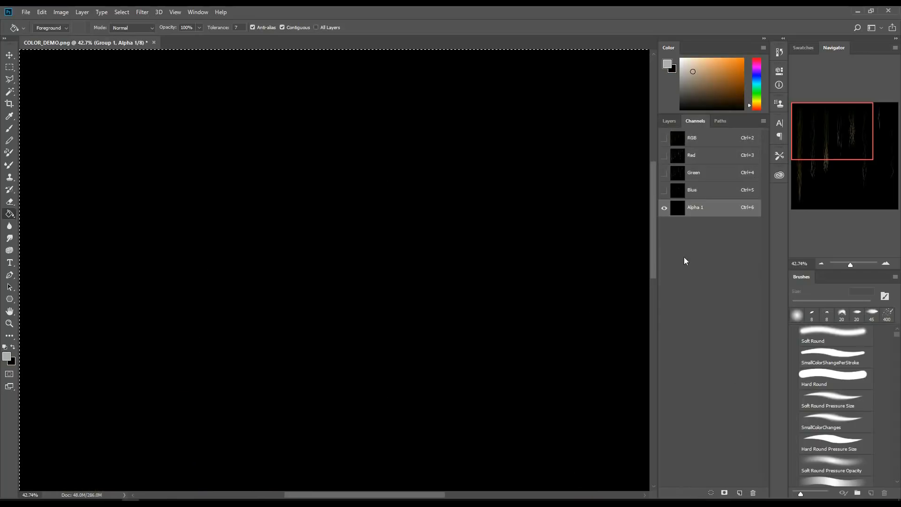
key("ctrl+v")
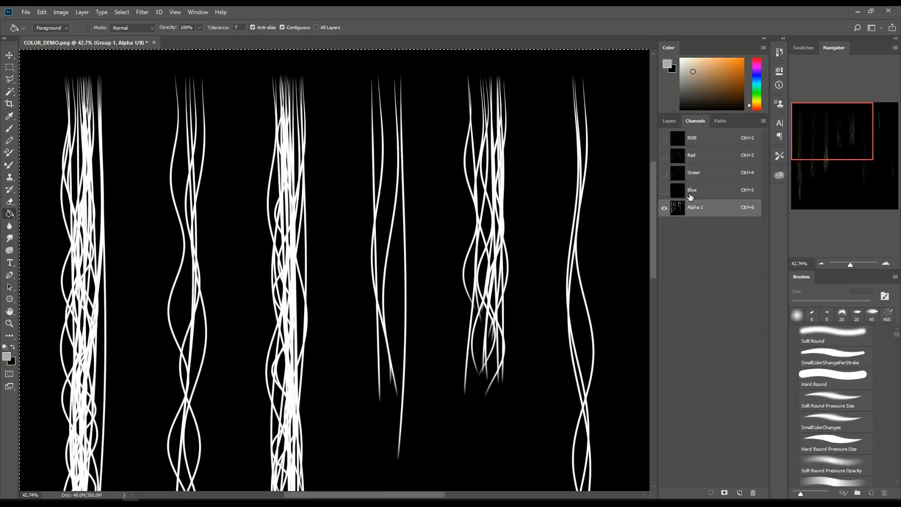
left_click(696, 142)
left_click(675, 122)
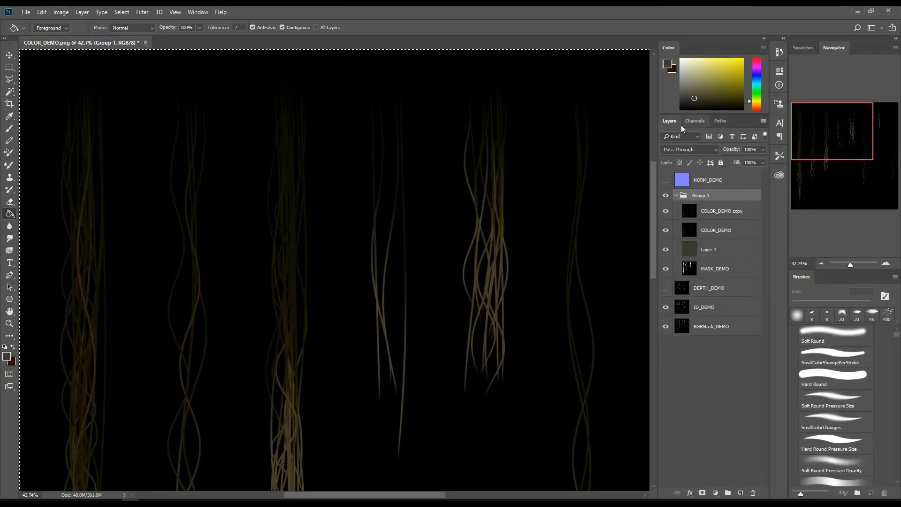
Review the Export, History Log and File Handling preferences, and reset all warning dialogs in the General preferences
left_click(62, 13)
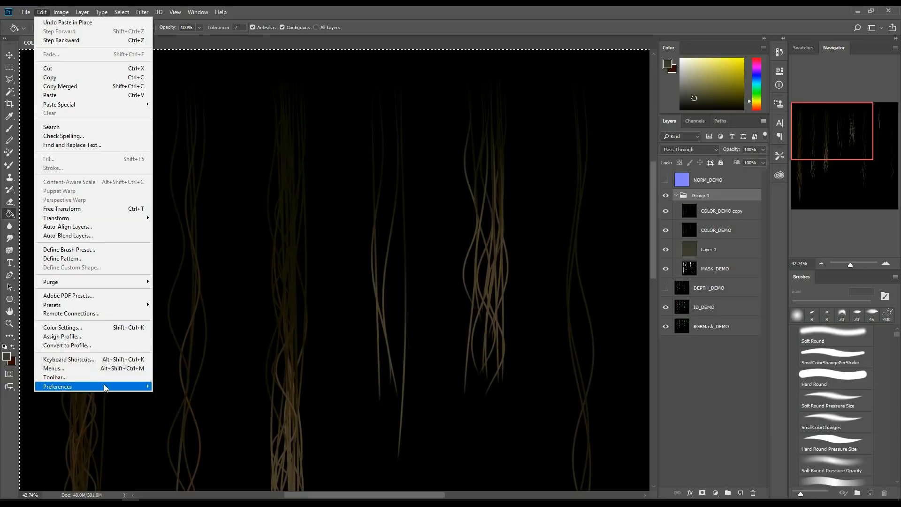
mouse_move(106, 387)
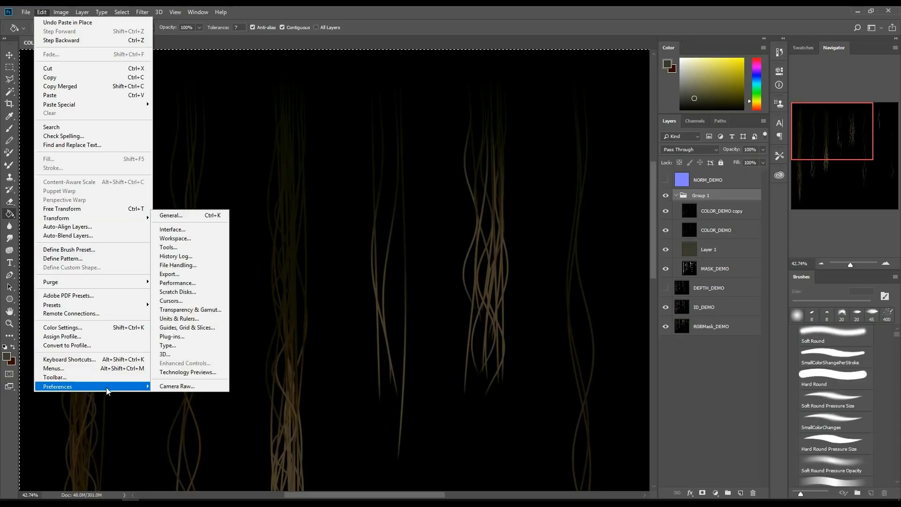
left_click(171, 217)
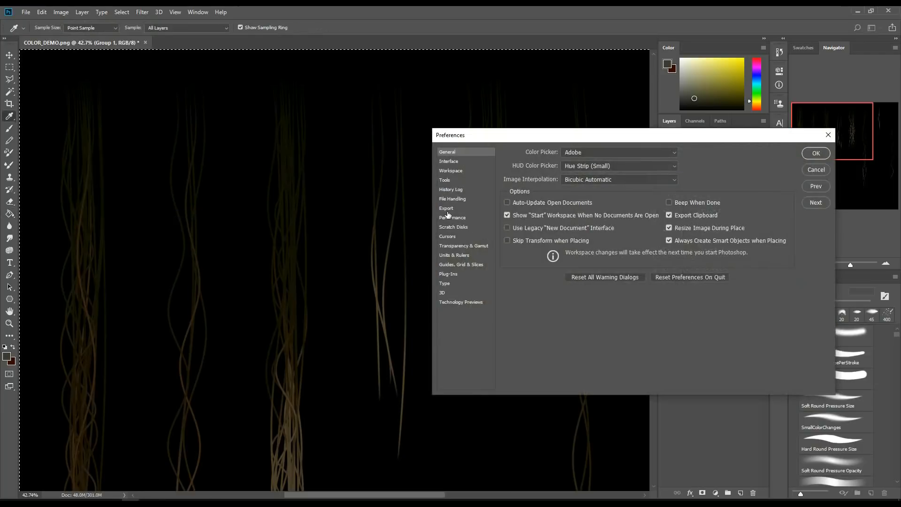
left_click(449, 209)
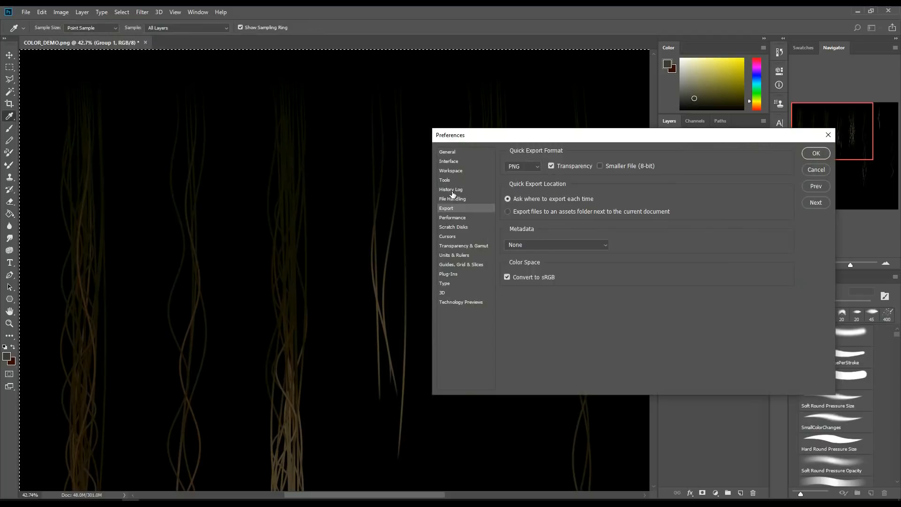
left_click(452, 190)
left_click(452, 200)
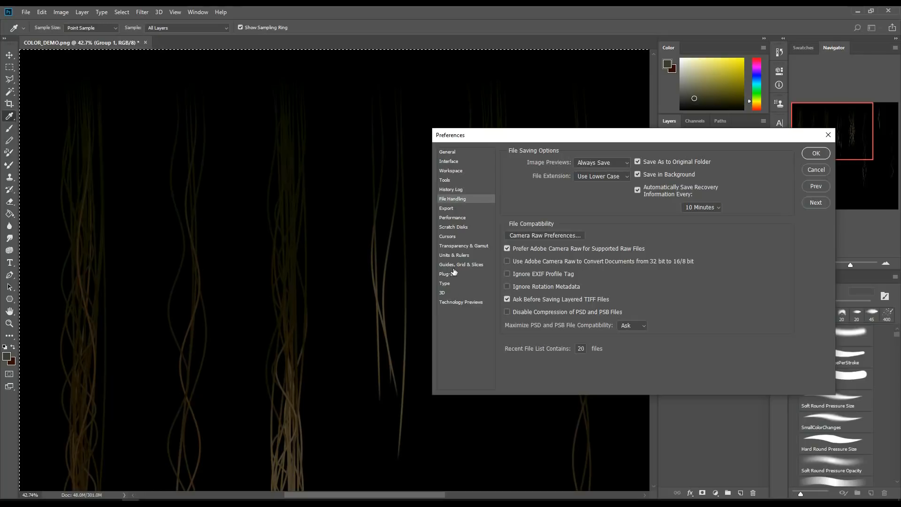
left_click(448, 153)
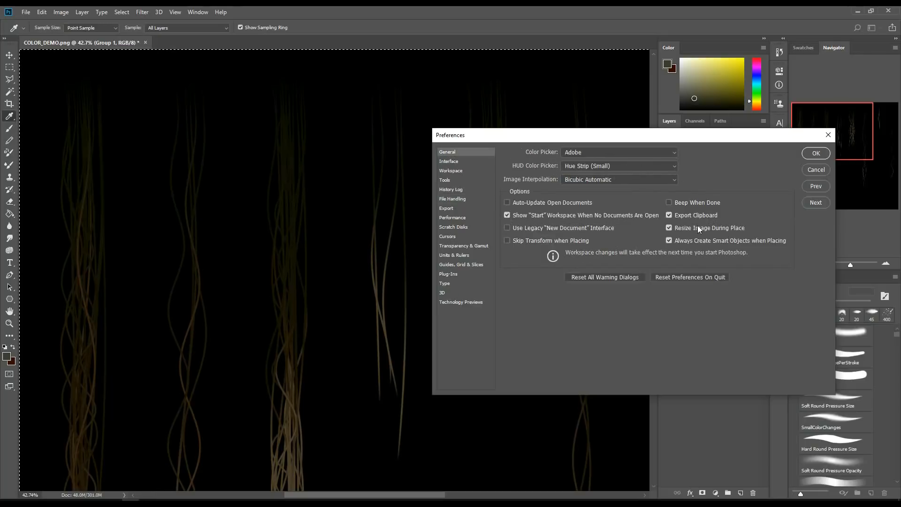
left_click(622, 278)
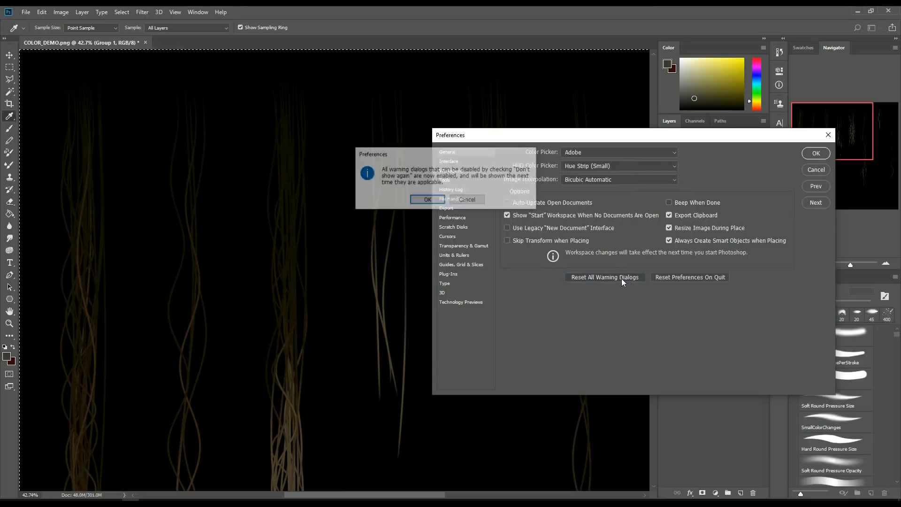
left_click(427, 200)
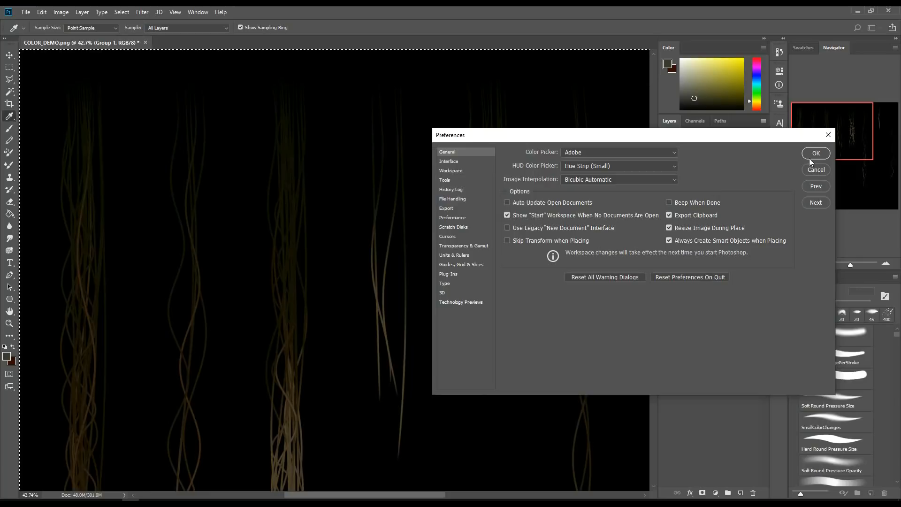
left_click(815, 153)
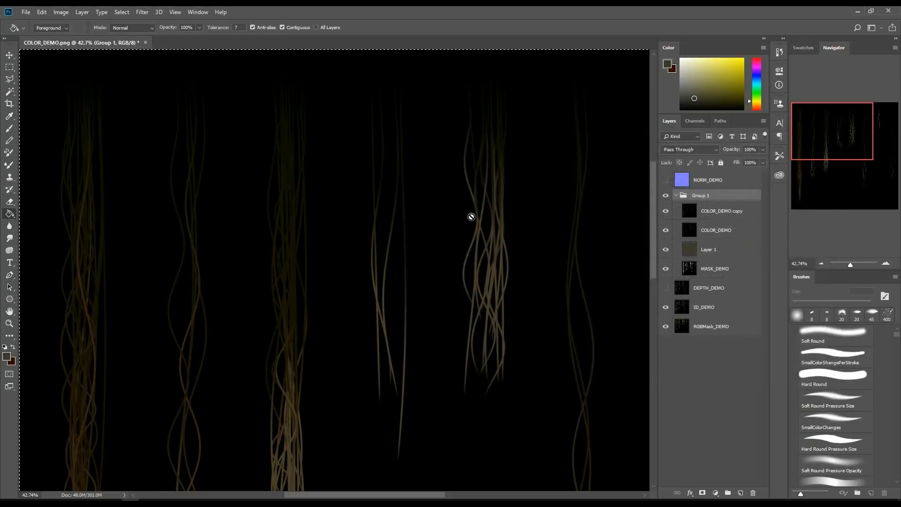
Collapse Group 1 and rename it BROWNHAIR_COLOR_OPACITY
left_click(676, 195)
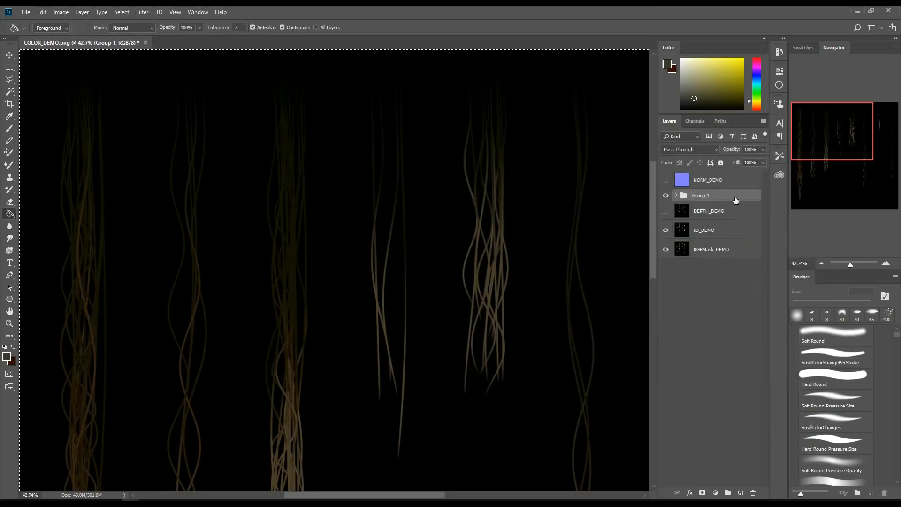
double_click(703, 196)
type("BROWN_")
type("AIR_COLOR_OPAC")
key("Return")
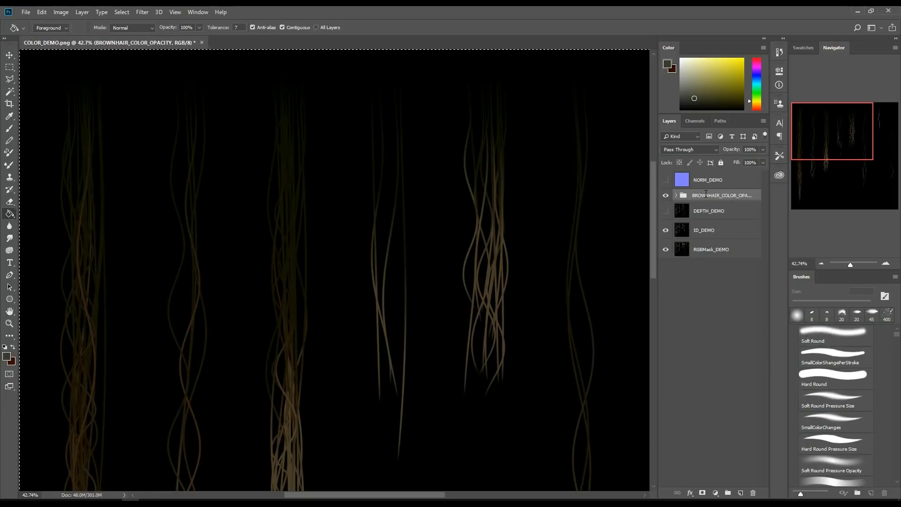
Show DEPTH_DEMO in place of the BROWNHAIR_COLOR_OPACITY group, and group it with ID_DEMO, placing it beneath ID_DEMO
left_click(665, 196)
left_click(666, 212)
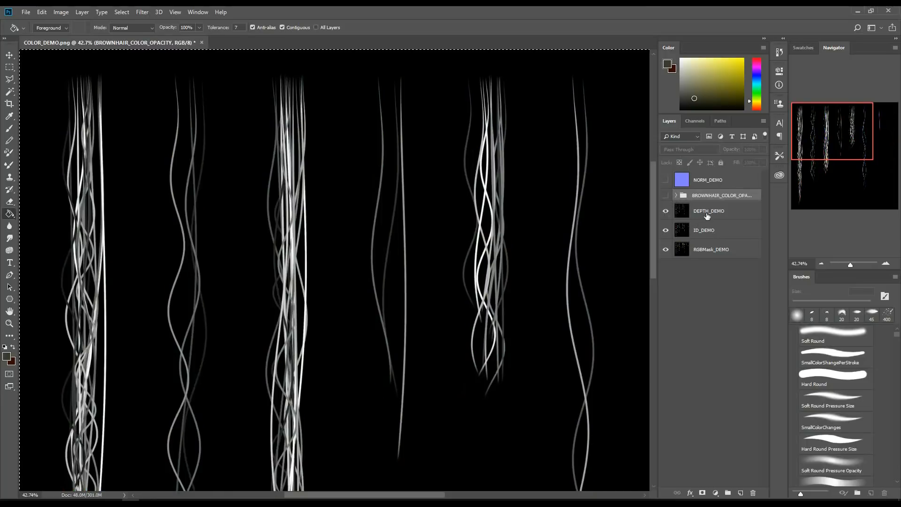
left_click(686, 213)
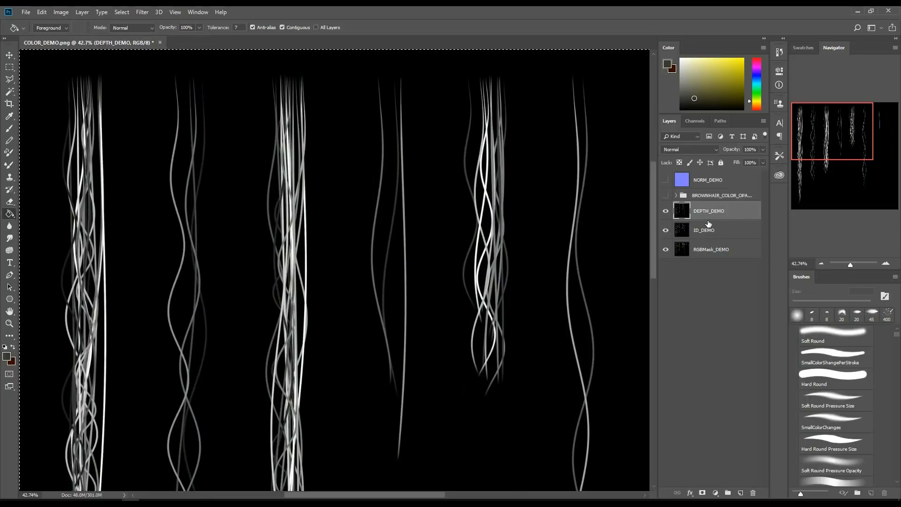
left_click_drag(717, 217, 727, 493)
left_click(718, 232, "shift")
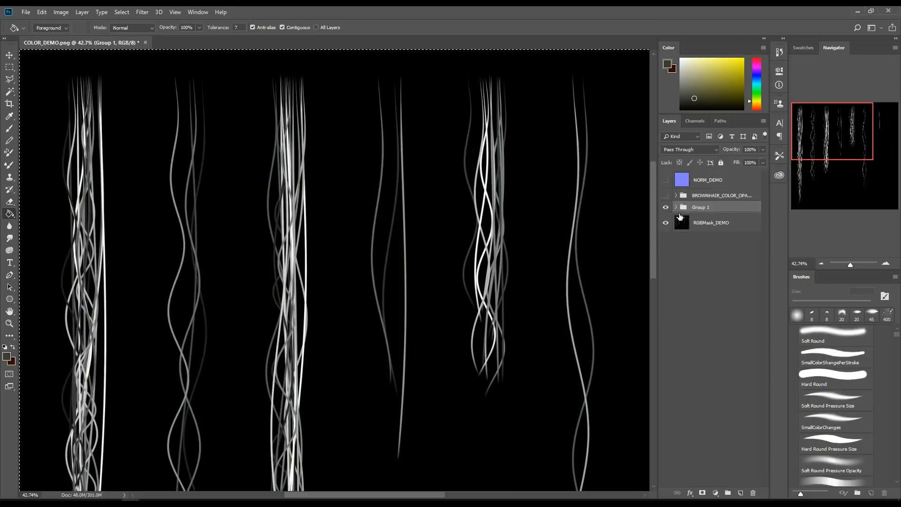
left_click_drag(671, 227, 671, 243)
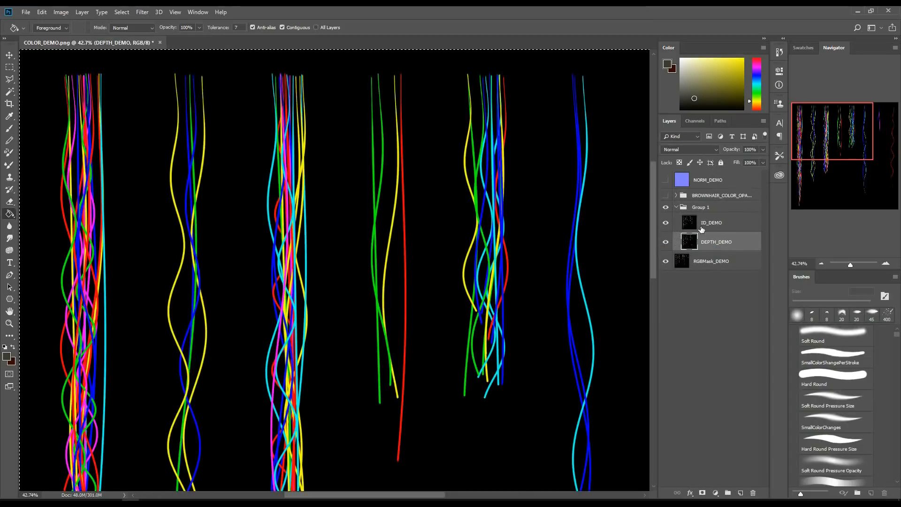
Add a layer mask to Group 1, paste the copied MASK_DEMO image into it, and return to the group
left_click(690, 209)
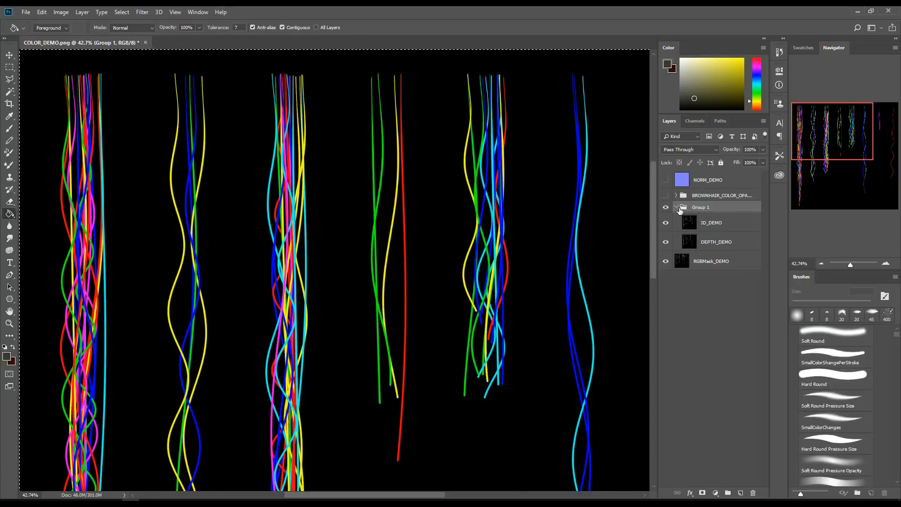
left_click(702, 493)
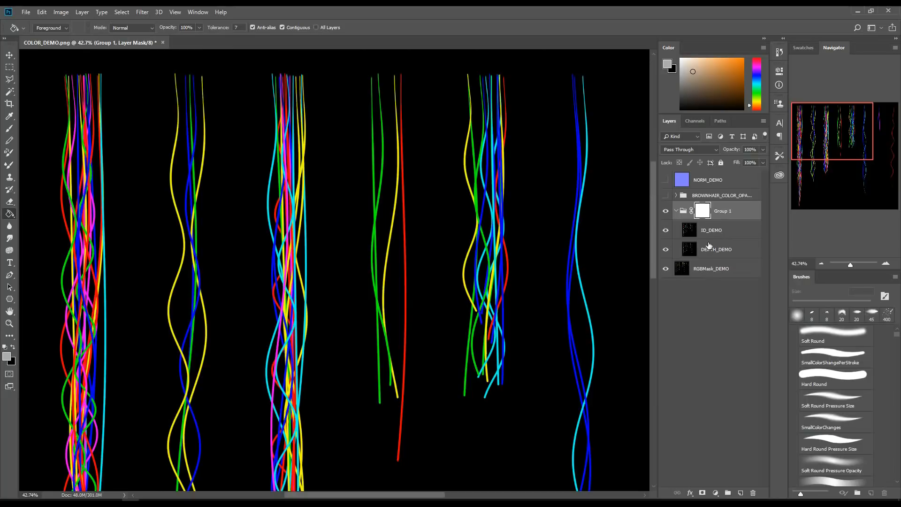
left_click(702, 215, "alt")
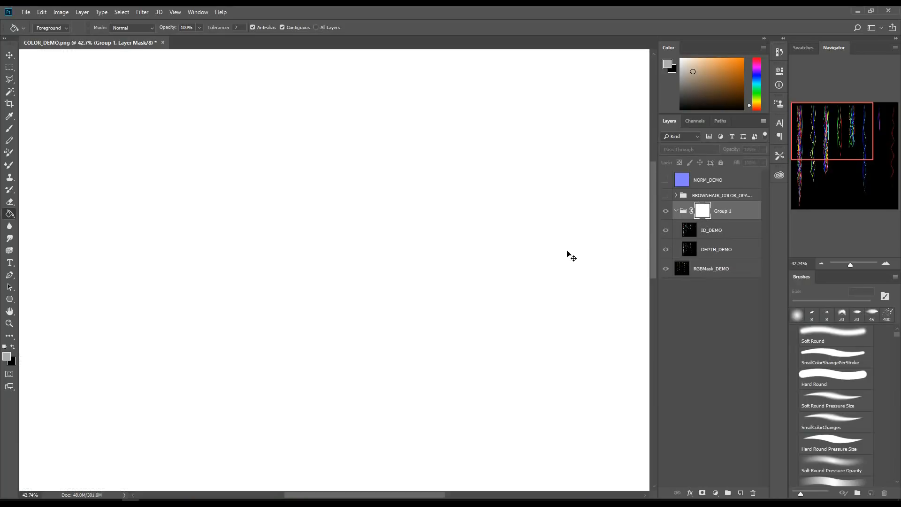
key("ctrl+v")
left_click(684, 214)
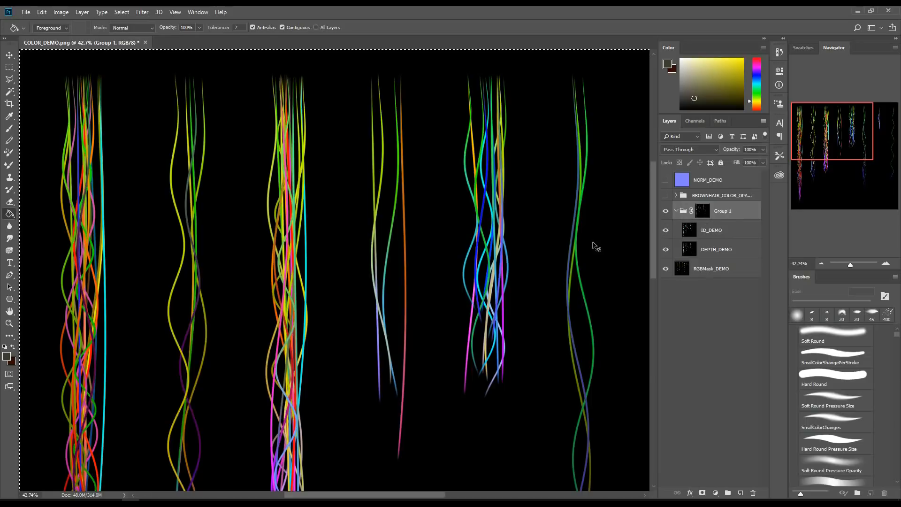
Show the BROWNHAIR_COLOR_OPACITY group and give it a layer mask filled with the copied MASK_DEMO image
left_click(665, 196)
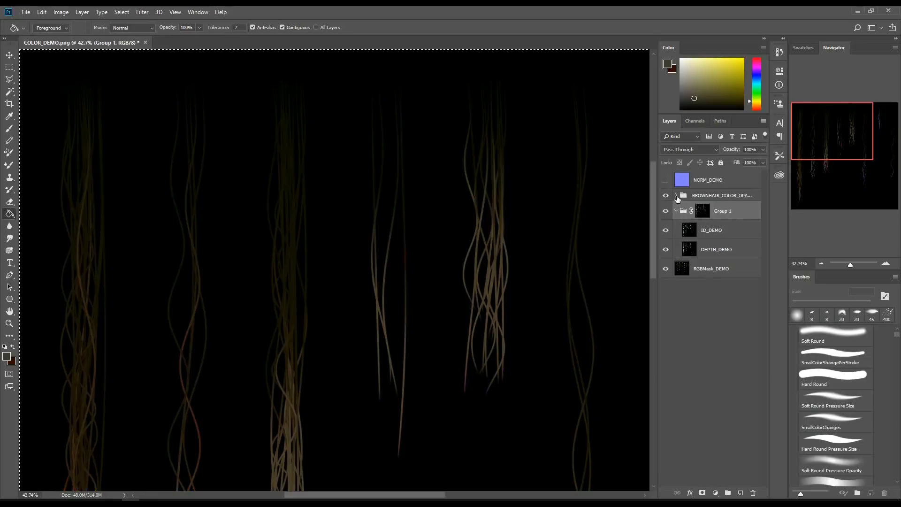
left_click(676, 196)
left_click(691, 271)
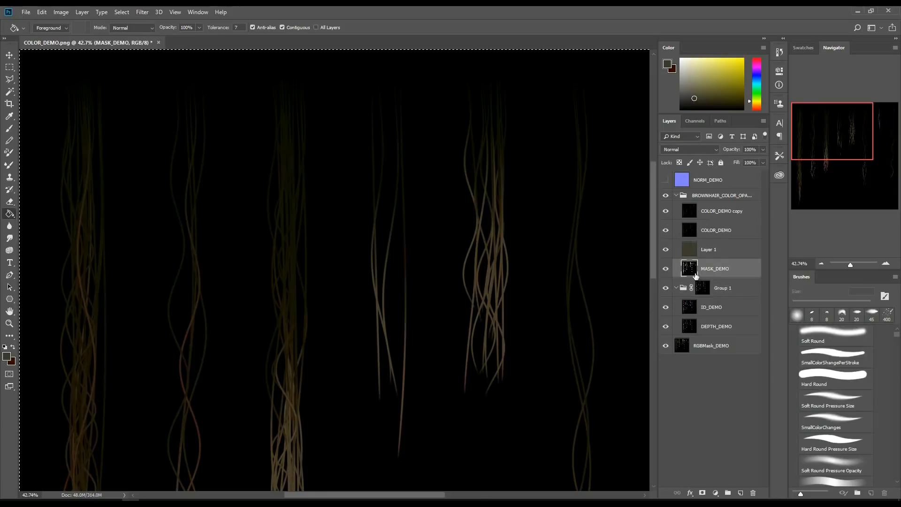
left_click(684, 201)
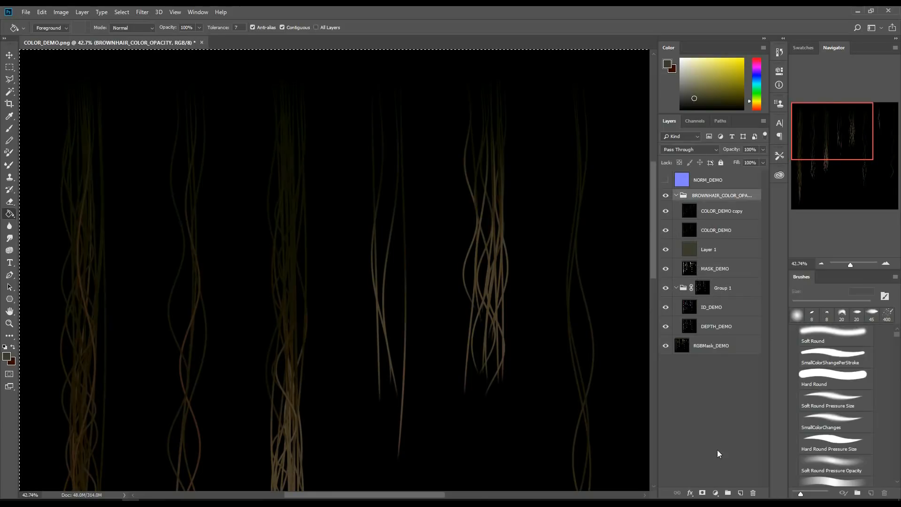
left_click(702, 492)
left_click(701, 206, "alt")
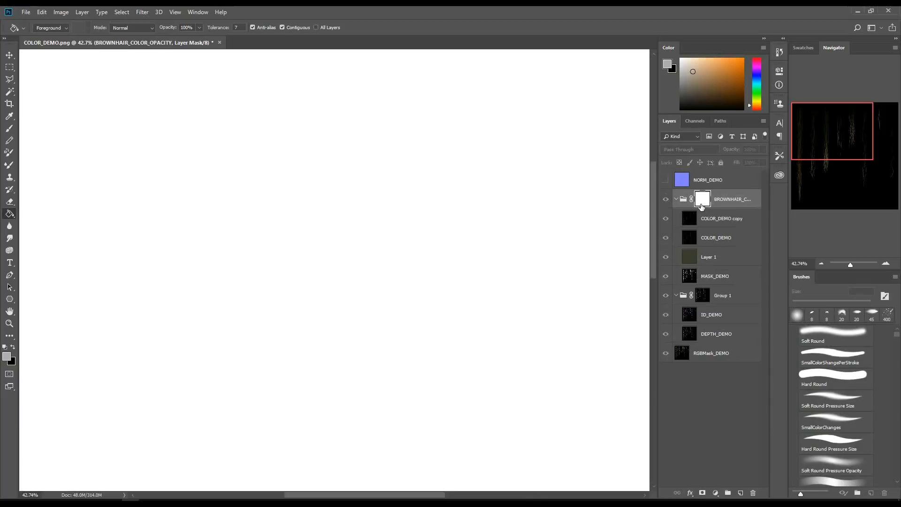
key("ctrl+v")
left_click(684, 201)
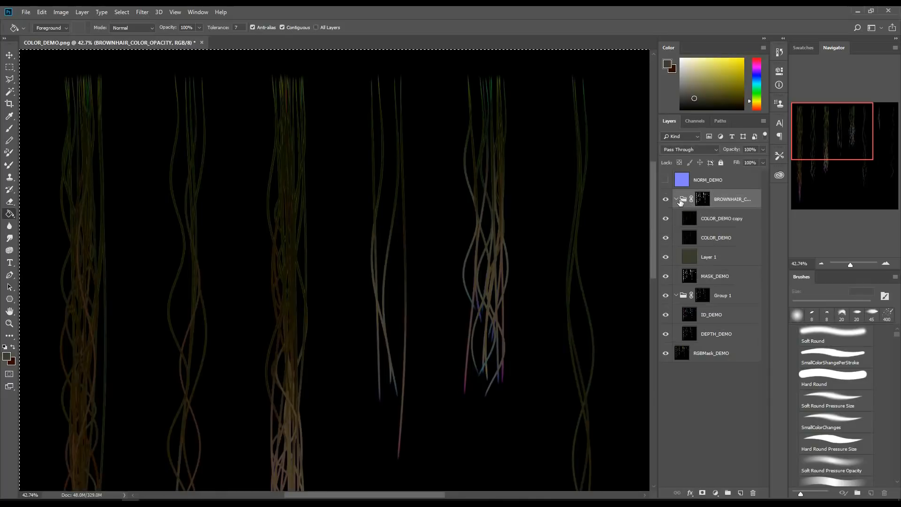
Collapse both groups, rename Group 1 BROWNHAIR_ID_DEPTH, and rename the RGBMask_DEMO layer BROWNHAIR_RGBMASK
left_click(676, 199)
left_click(676, 219)
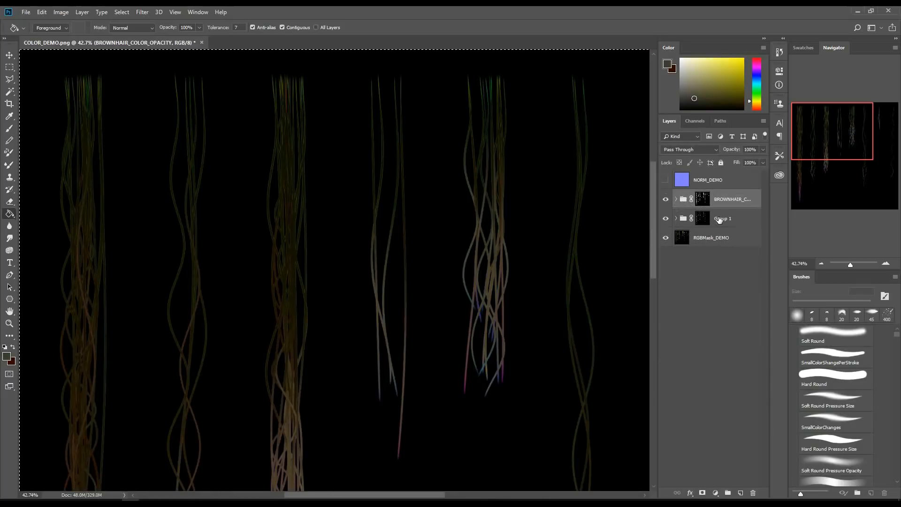
double_click(722, 219)
type("ID")
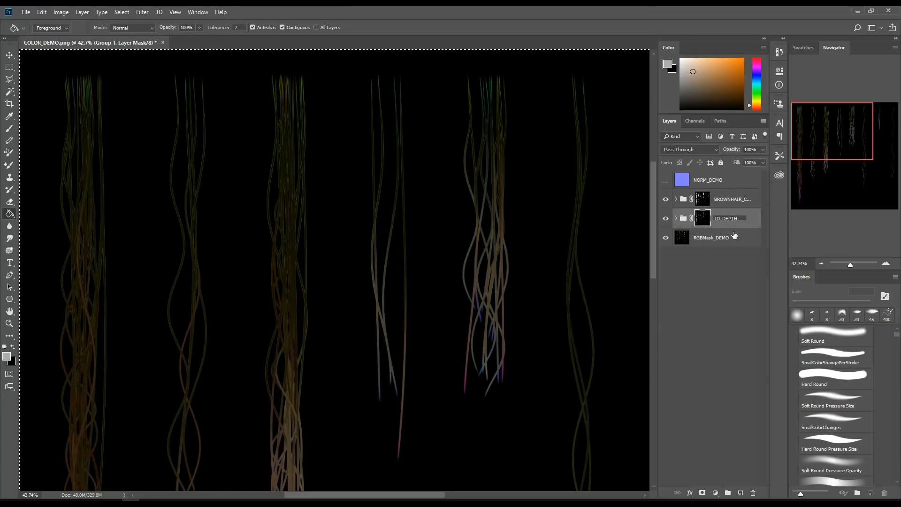
type("_DEPTH")
key("Home")
type("BROWNHAI")
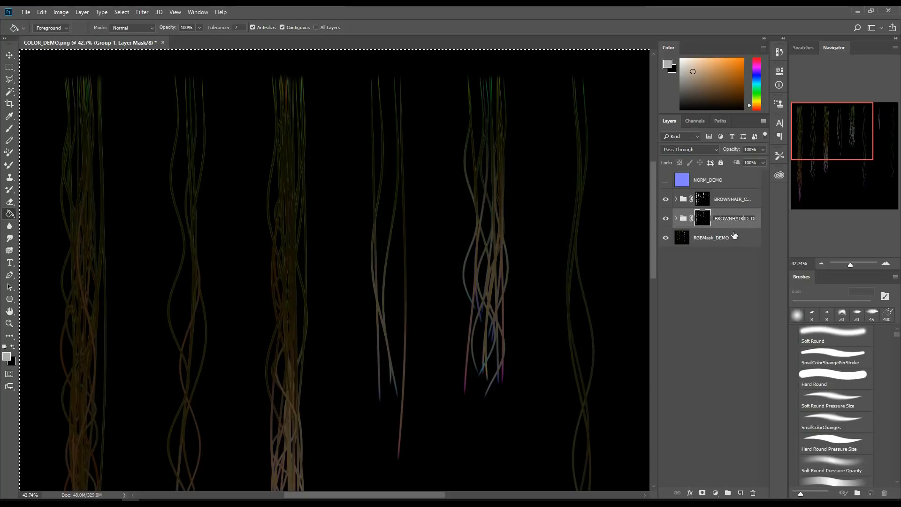
key("End")
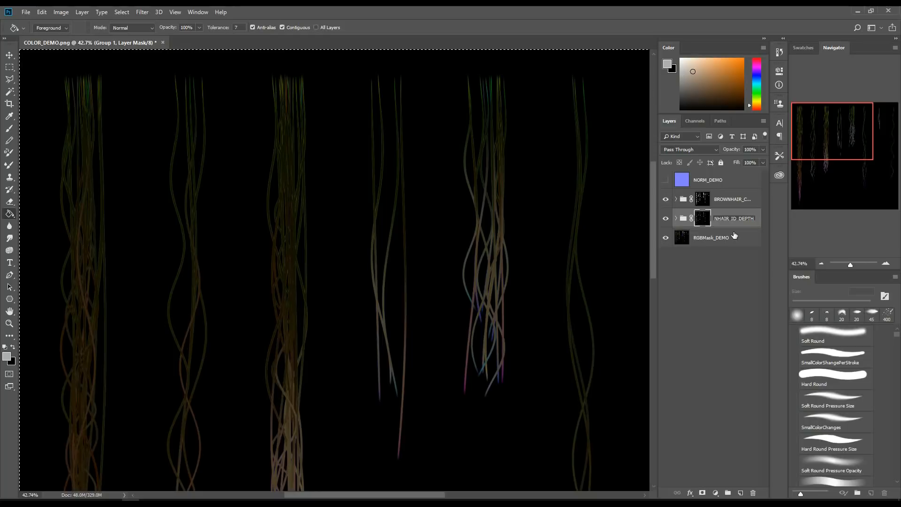
key("Return")
double_click(712, 238)
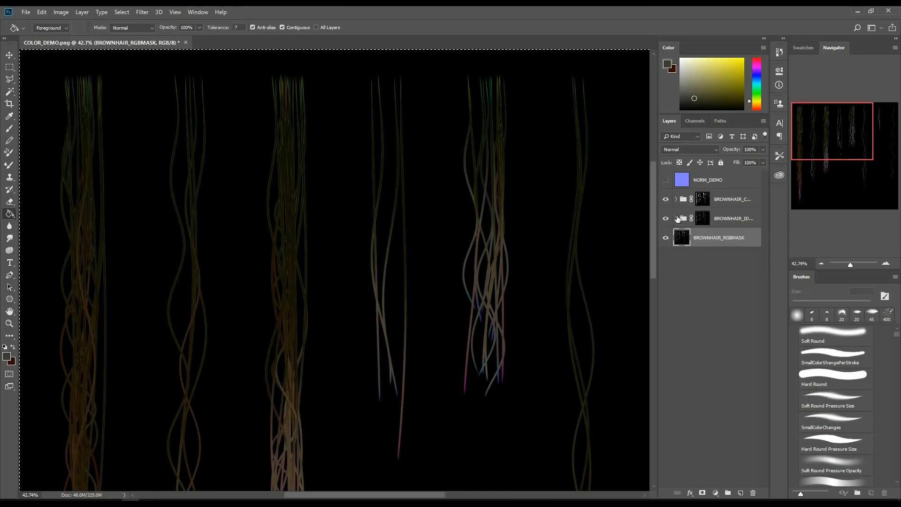
Check the BROWNHAIR_COLOR_OPACITY mask, and add a layer mask with the same pasted mask image to BROWNHAIR_RGBMASK
left_click(702, 201)
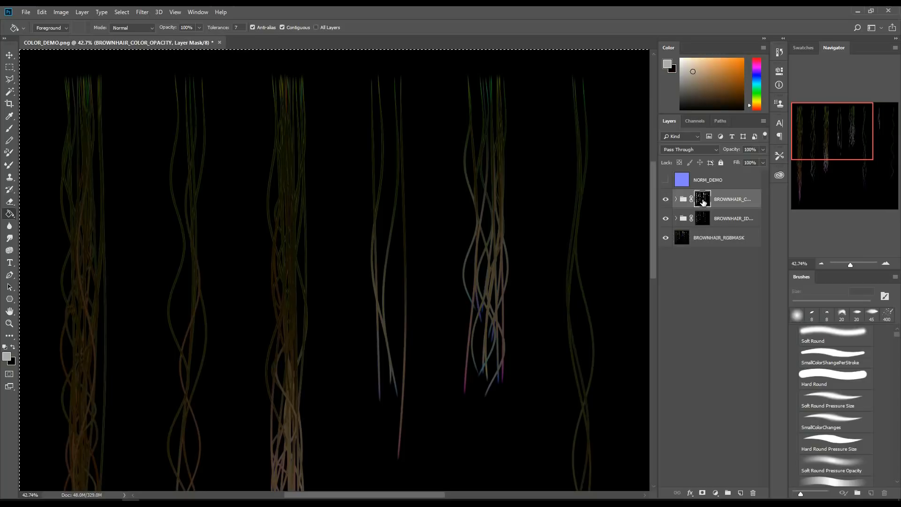
left_click(704, 201, "alt")
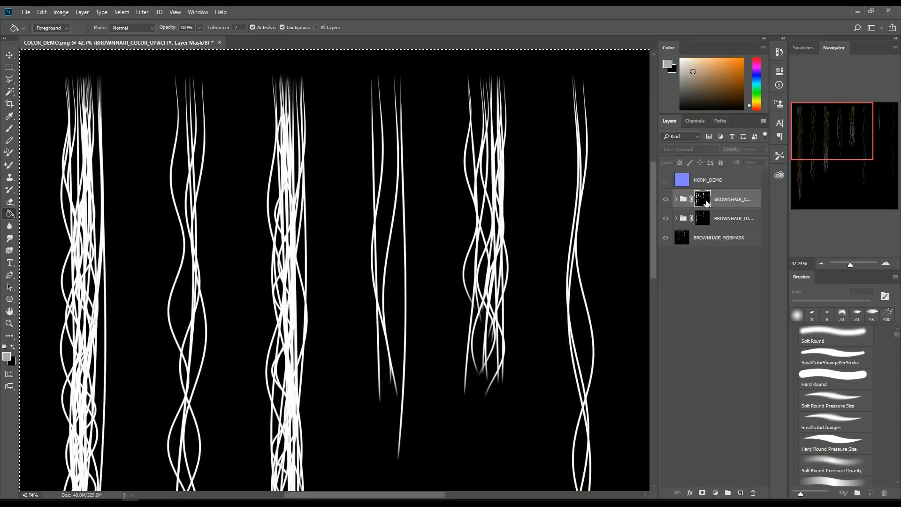
left_click(684, 238)
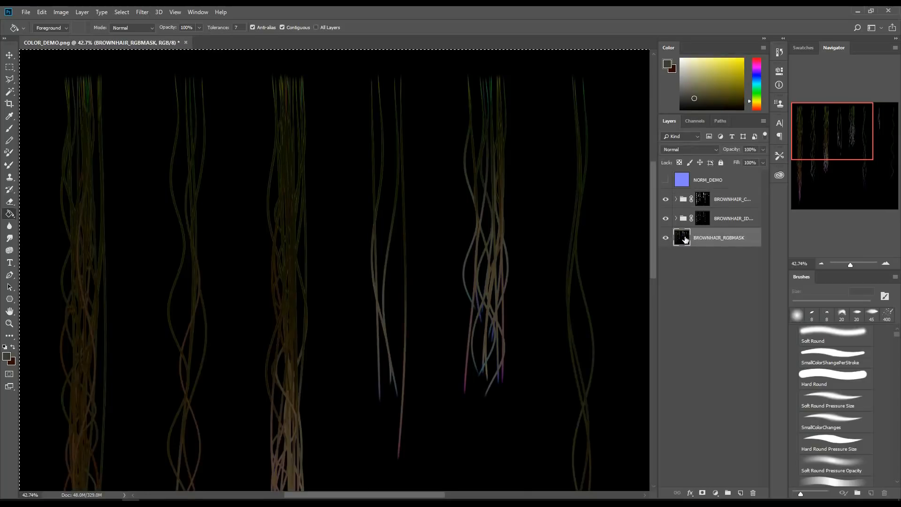
left_click(702, 492)
left_click(704, 239, "alt")
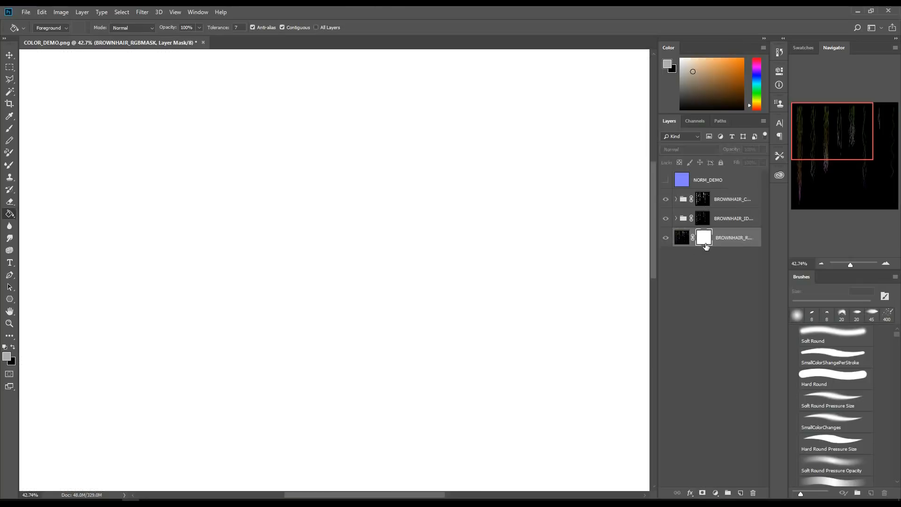
key("ctrl+v")
left_click(686, 238)
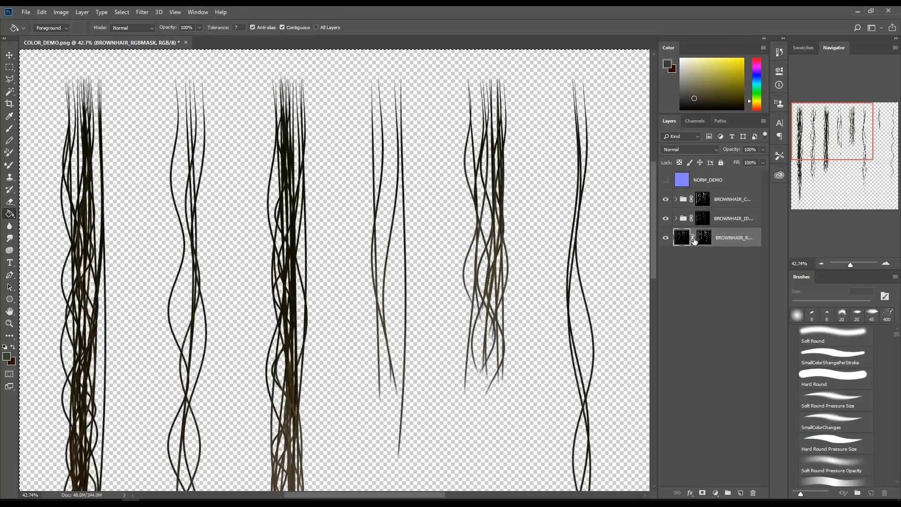
Widen the layer list to show full names, make NORM_DEMO visible, and rename it BROWNHAIR_NORM
left_click_drag(655, 256, 603, 257)
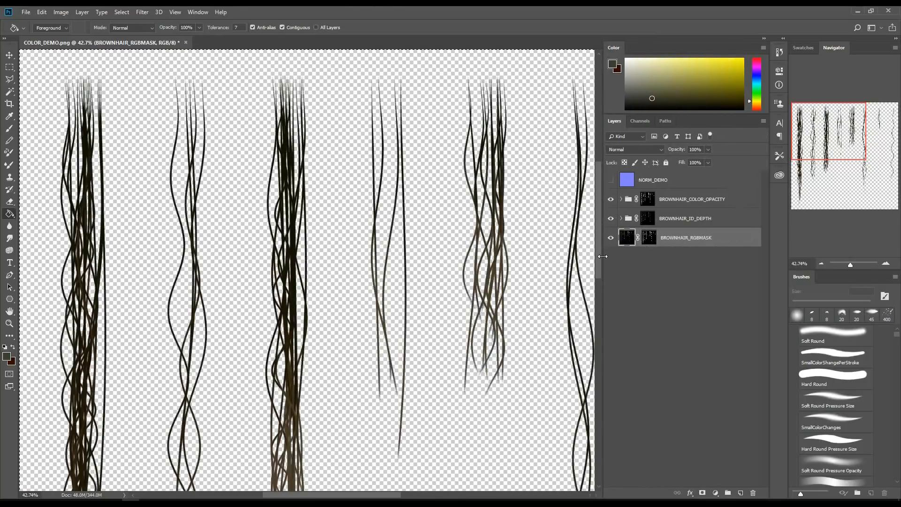
left_click(610, 180)
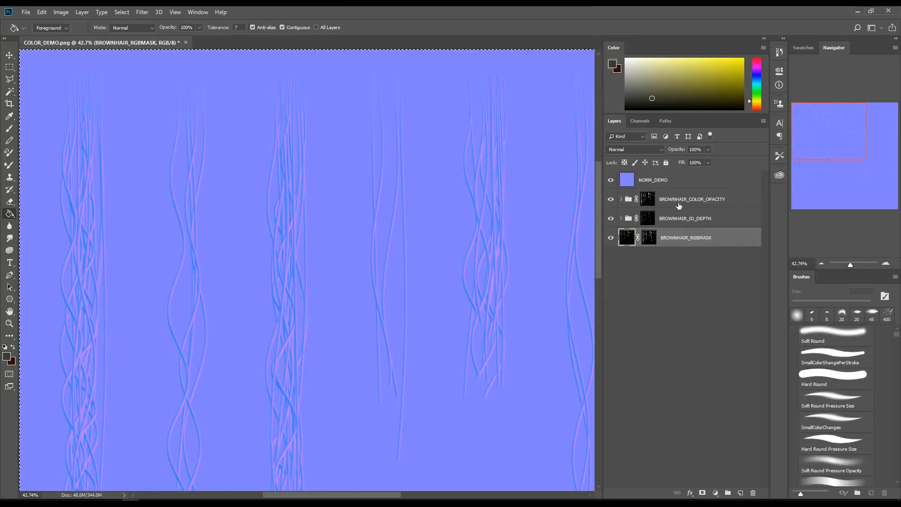
double_click(646, 181)
left_click_drag(641, 181, 643, 183)
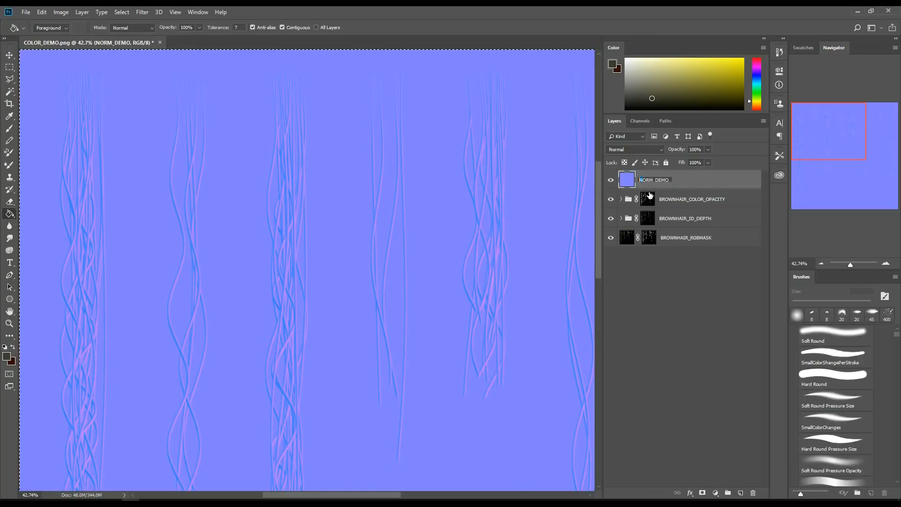
type("BROWNHAIR_NORM")
key("Return")
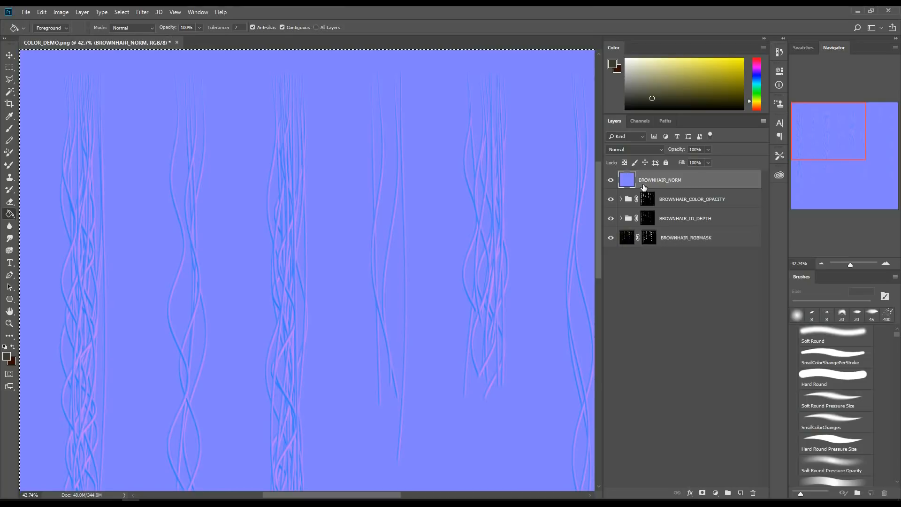
Examine the contents of each BROWNHAIR map by expanding the groups and hiding the upper ones in turn, and restore their visibility
left_click(611, 179)
left_click(621, 200)
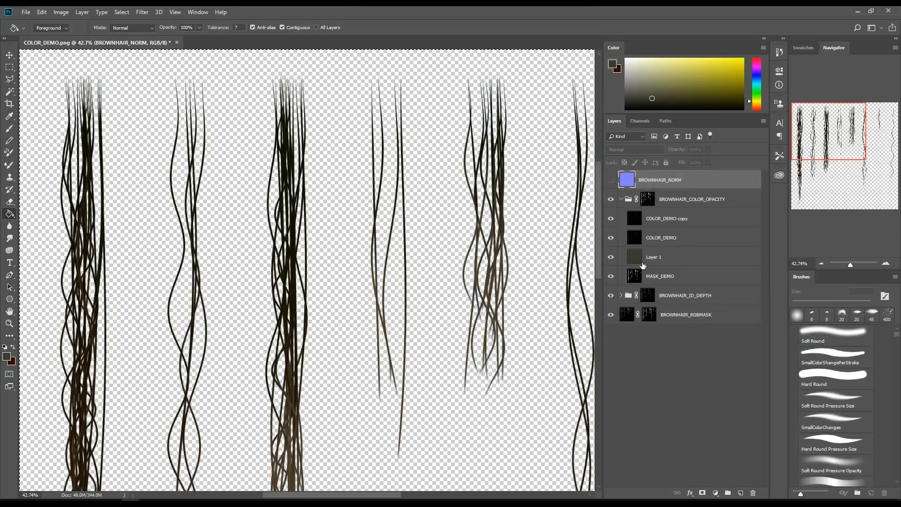
left_click(620, 199)
left_click(610, 199)
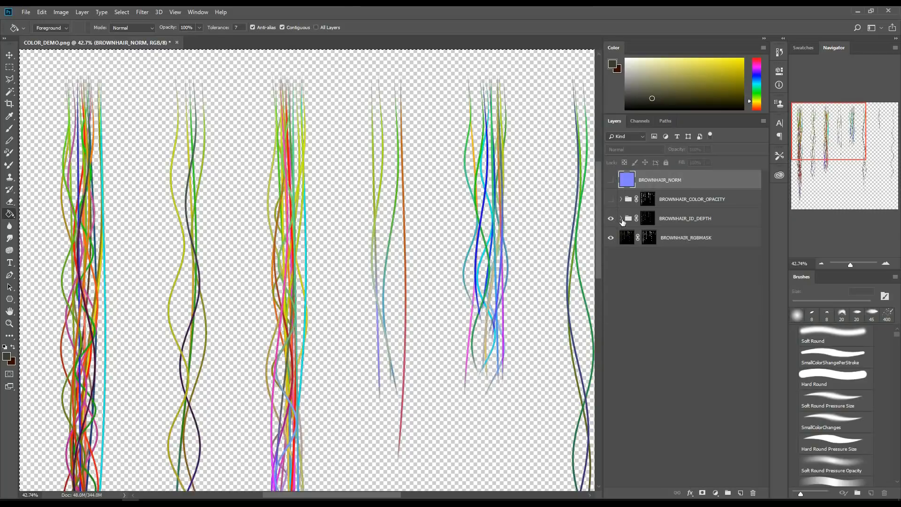
left_click(621, 219)
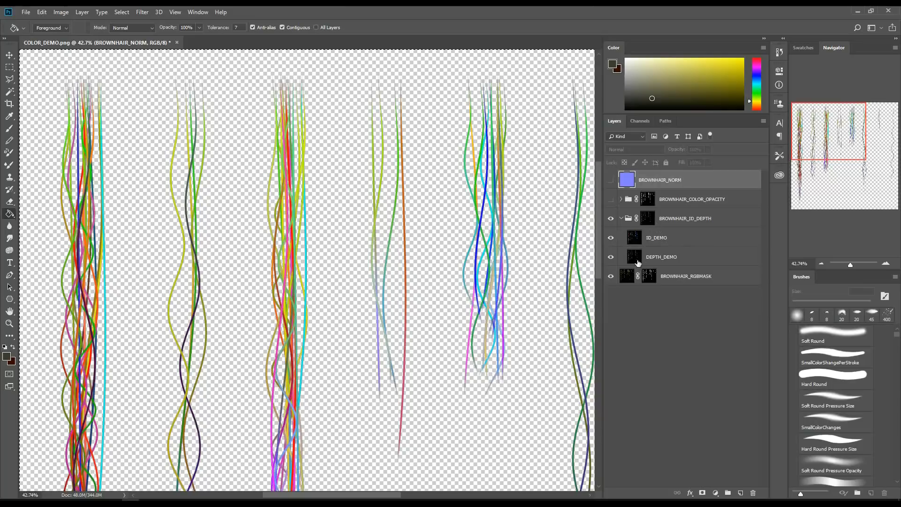
left_click(621, 219)
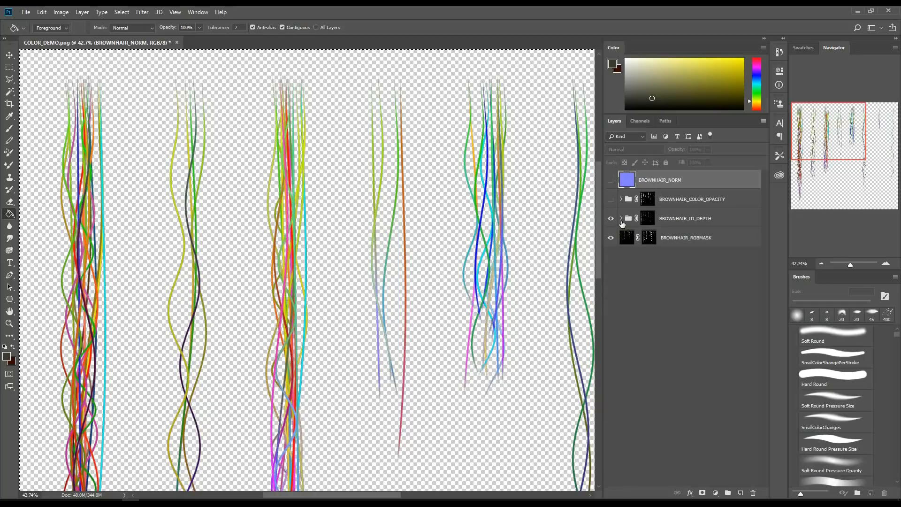
left_click(611, 220)
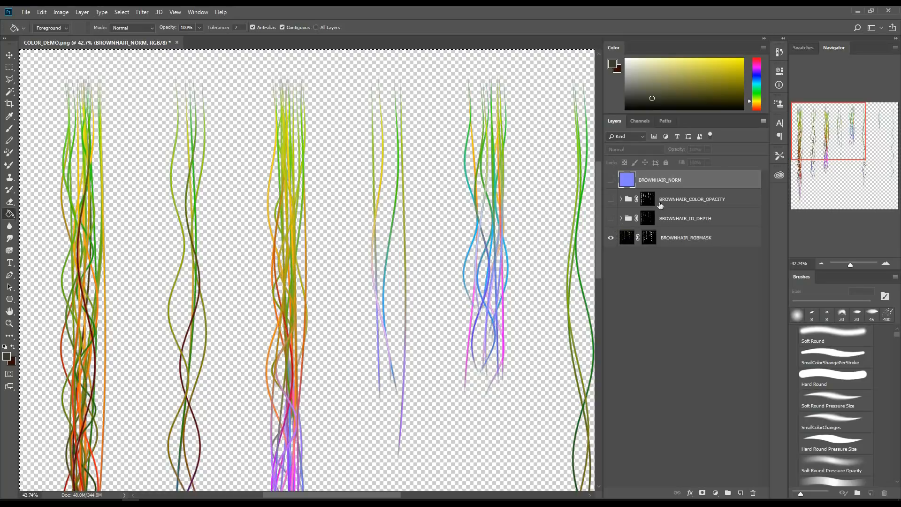
left_click(611, 219)
left_click(611, 198)
left_click(611, 179)
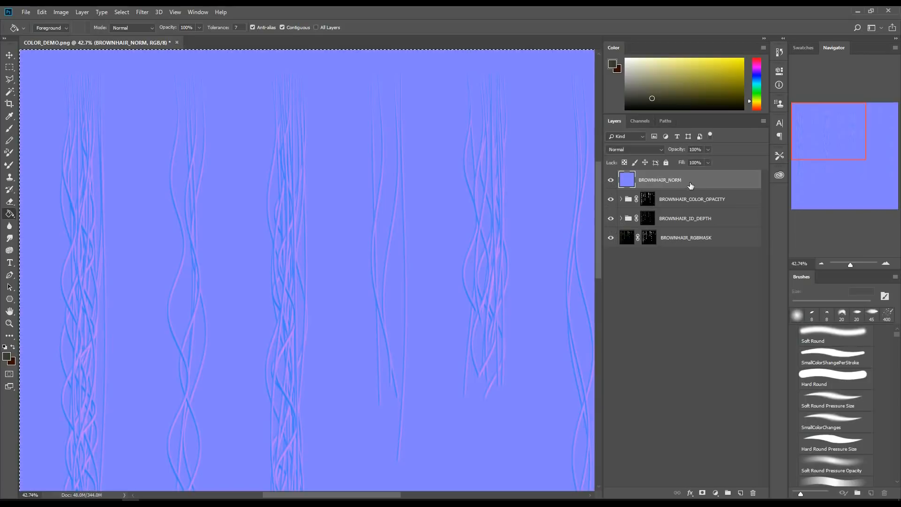
Review the PNG export settings for the BROWNHAIR_COLOR_OPACITY group, including Transparency, and close them without exporting
left_click(693, 241, "shift")
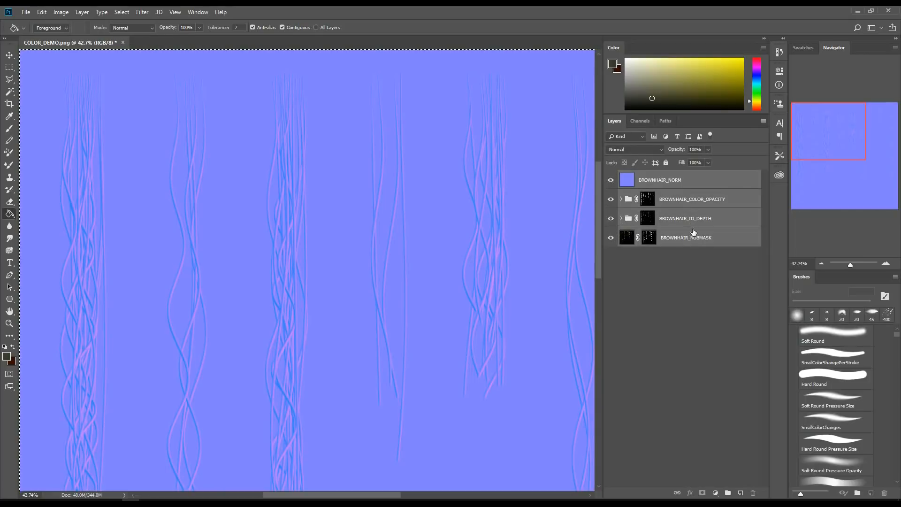
left_click(667, 201)
right_click(680, 201)
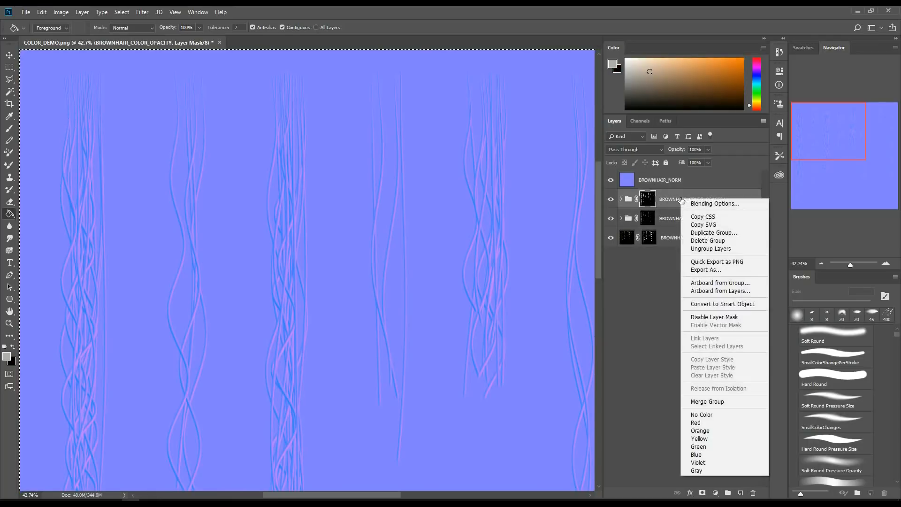
left_click(702, 271)
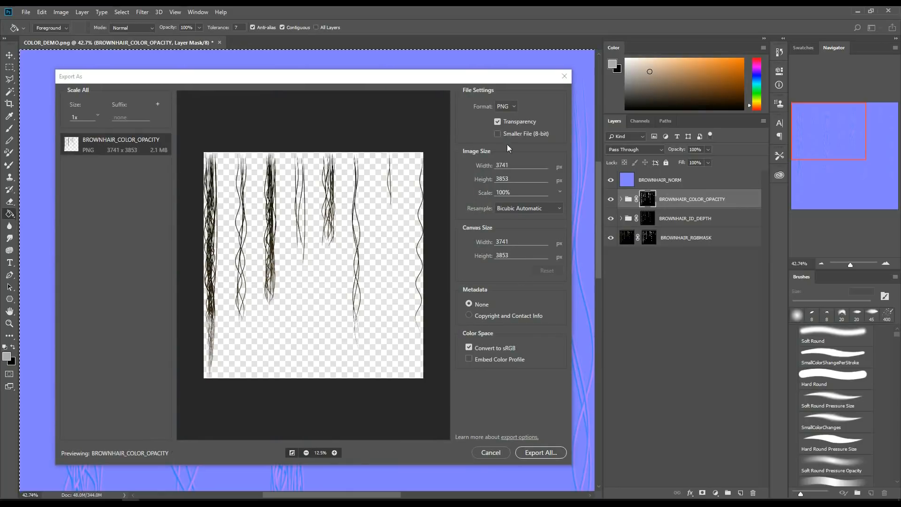
left_click(501, 120)
left_click(497, 121)
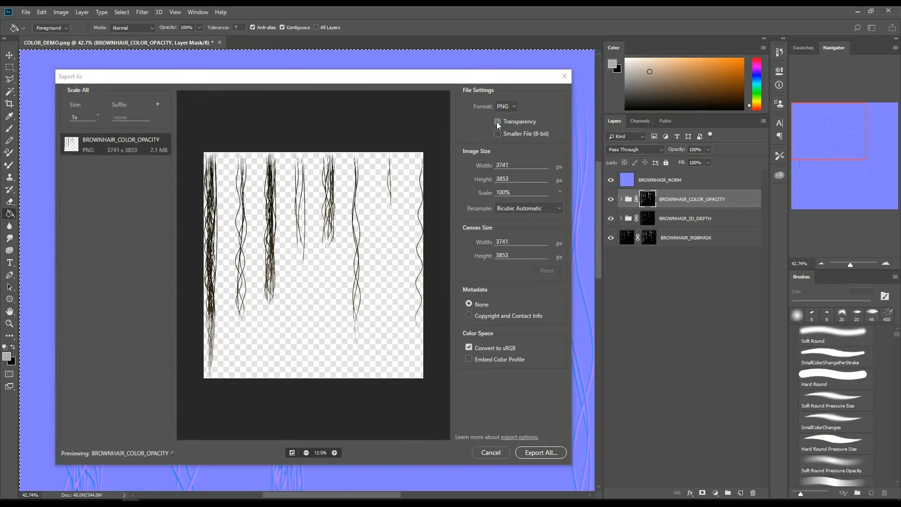
left_click(492, 453)
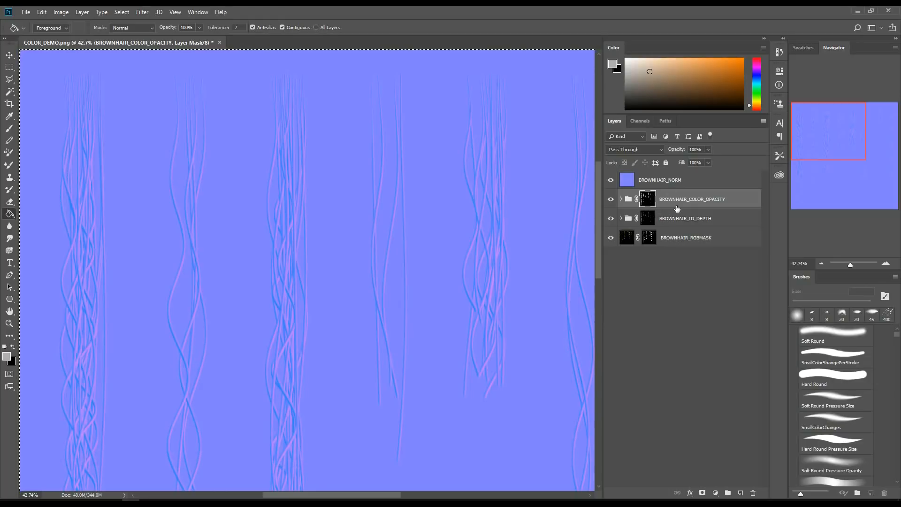
Nest the BROWNHAIR_COLOR_OPACITY group inside a new group of the same name and add a blank white layer mask to the outer group
double_click(696, 200)
key("ctrl+c")
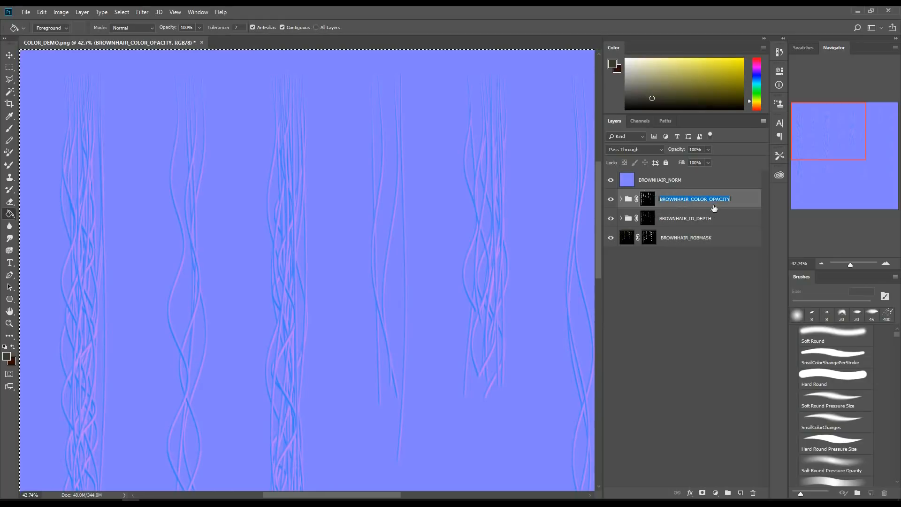
left_click(703, 240)
left_click_drag(652, 200, 727, 490)
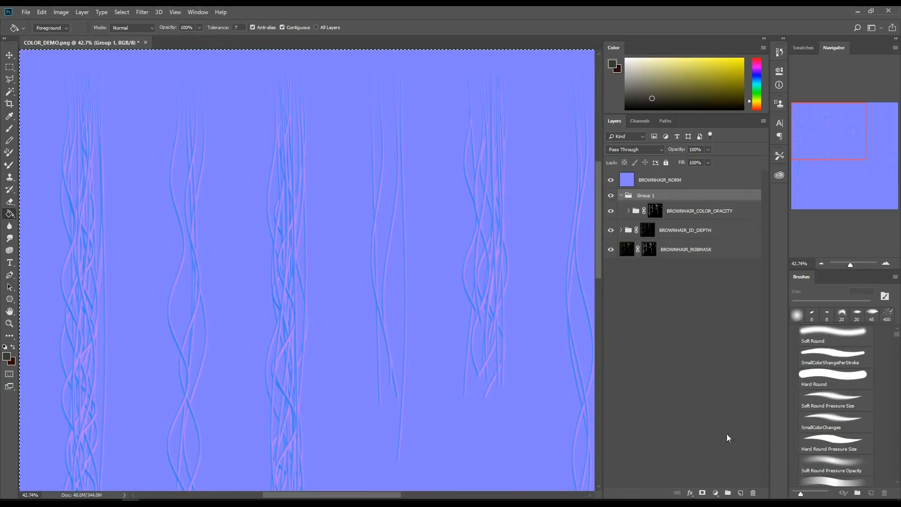
double_click(646, 196)
key("ctrl+v")
key("Return")
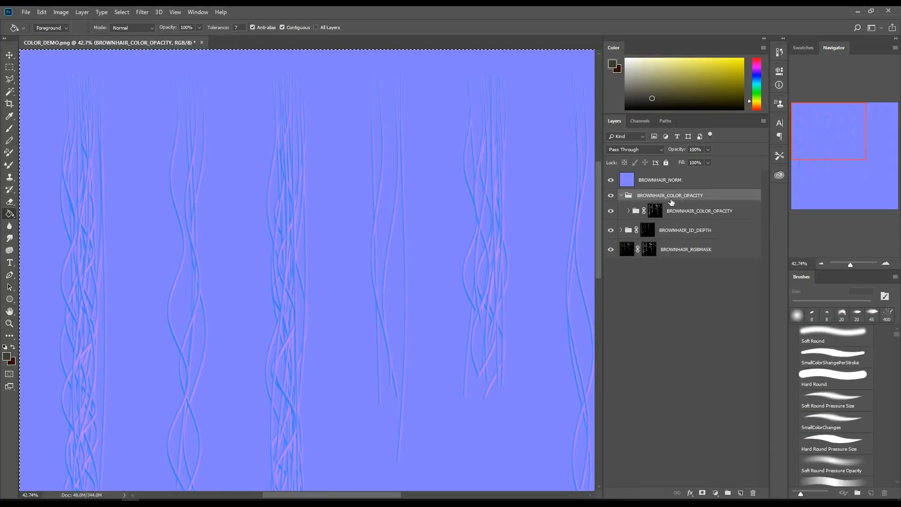
left_click(702, 492)
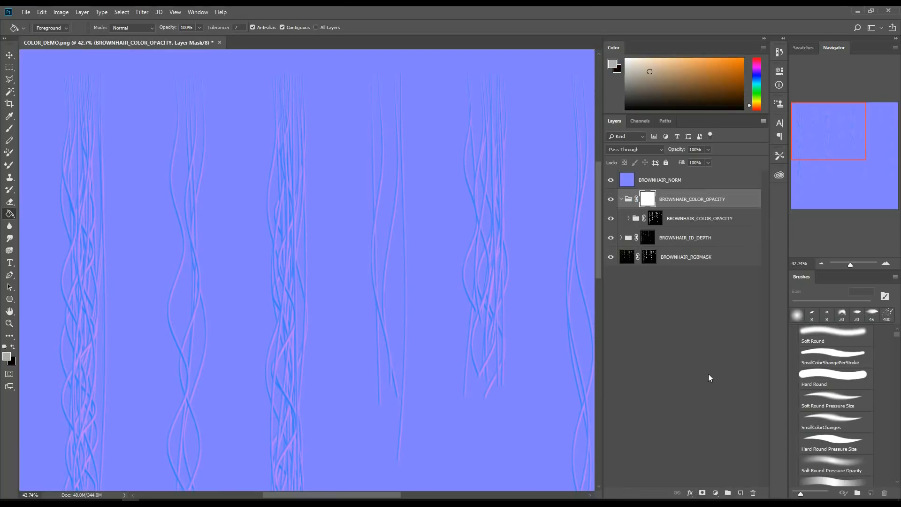
left_click(610, 180)
left_click(610, 180)
Nest the BROWNHAIR_ID_DEPTH group inside a new group and name the outer group BROWNHAIR_ID_DEPTH
double_click(679, 238)
key("ctrl+c")
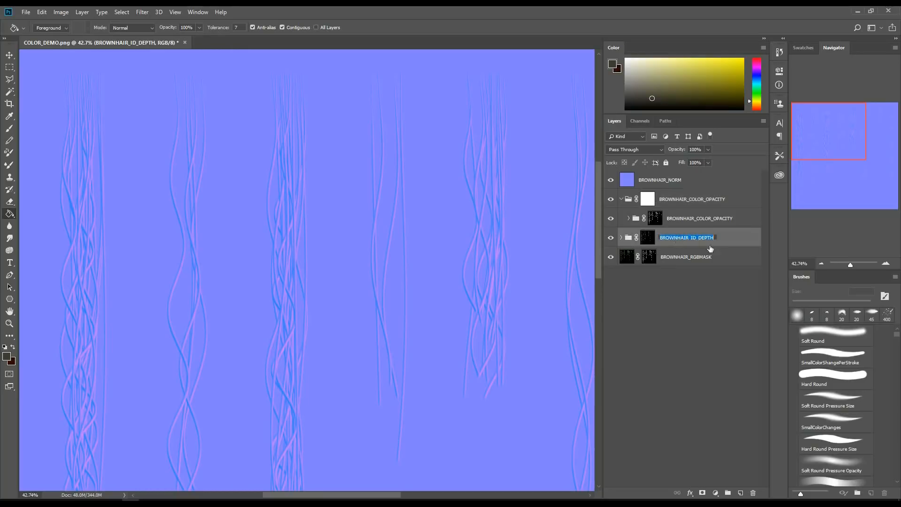
left_click(684, 246)
left_click_drag(683, 246, 727, 492)
double_click(650, 234)
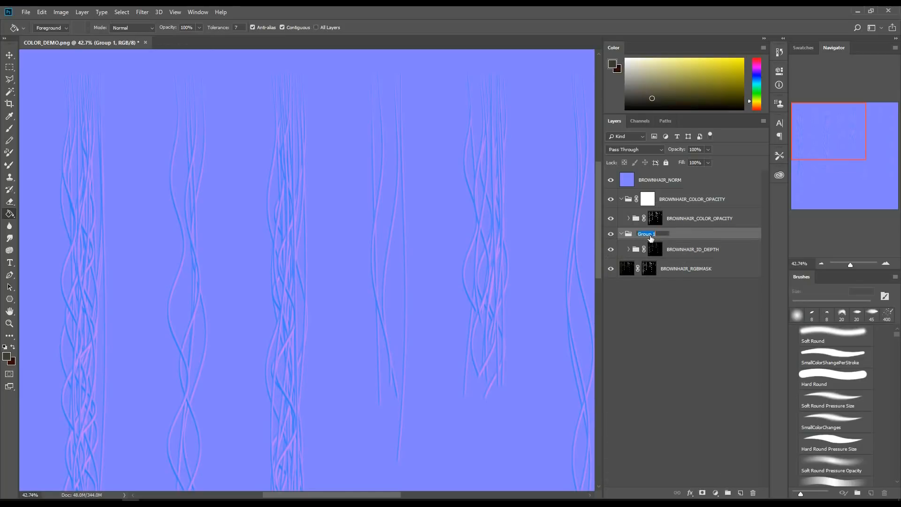
key("ctrl+v")
key("Return")
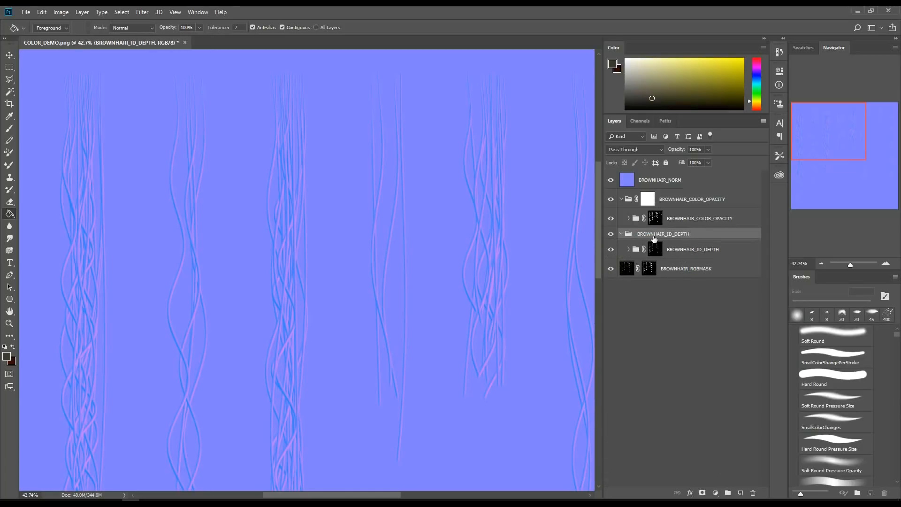
Put the BROWNHAIR_RGBMASK layer into a new group and name that group BROWNHAIR_RGBMASK
left_click_drag(673, 270, 727, 492)
double_click(687, 282)
key("ctrl+c")
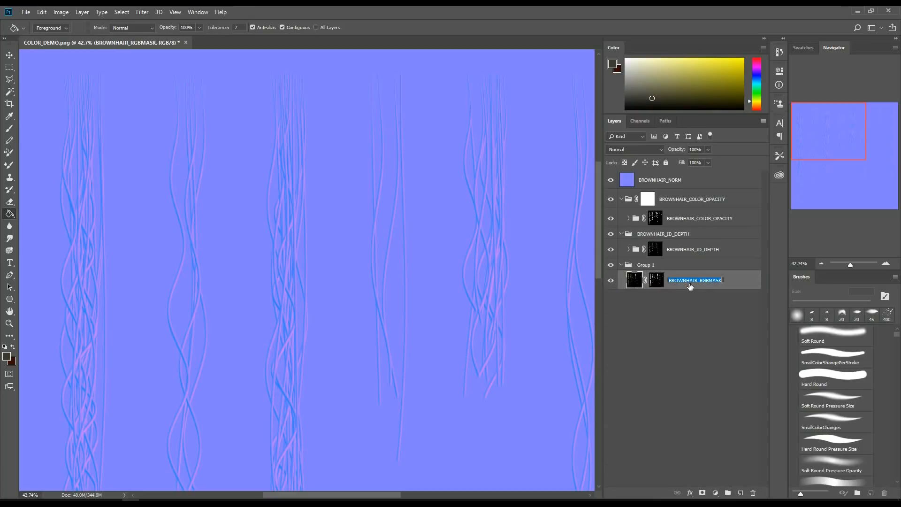
left_click(642, 266)
double_click(646, 266)
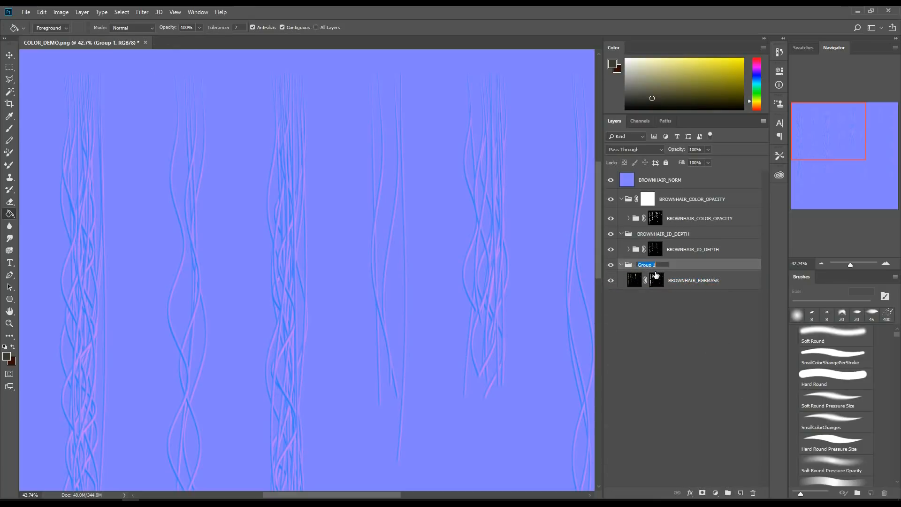
key("ctrl+v")
key("Return")
Add blank white layer masks to the outer BROWNHAIR_ID_DEPTH and BROWNHAIR_RGBMASK groups
left_click(648, 237)
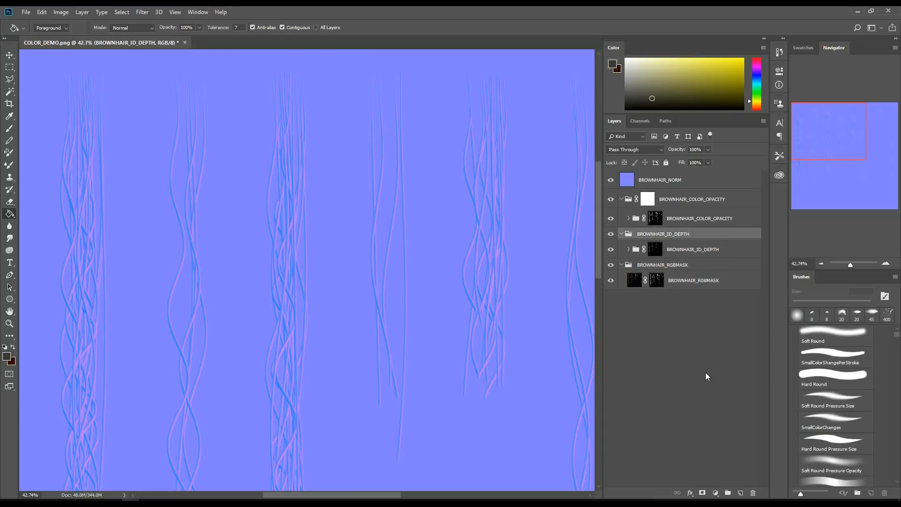
left_click(702, 493)
left_click(670, 275)
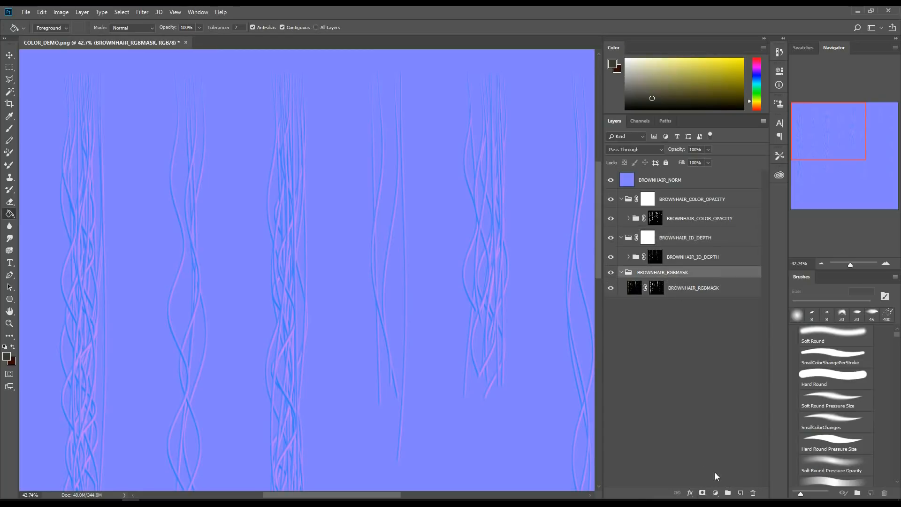
left_click(703, 493)
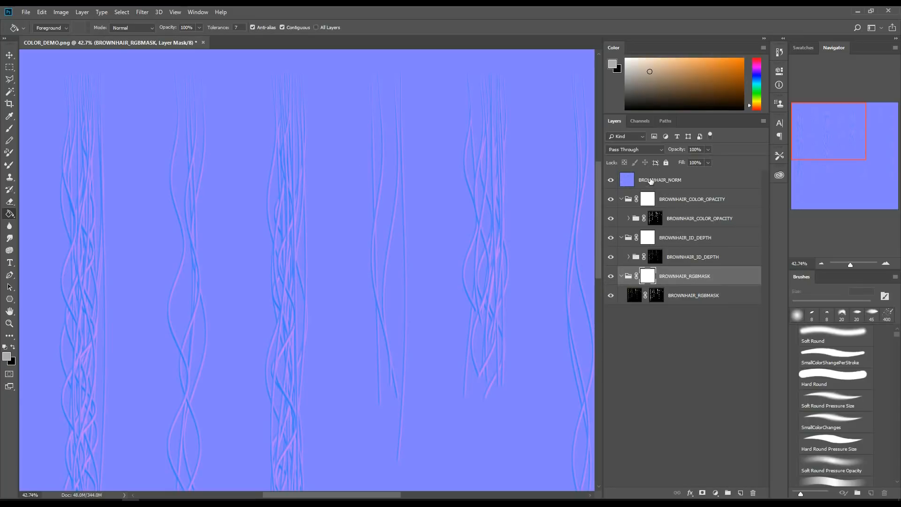
Collapse the three outer groups, select them together with BROWNHAIR_NORM, and open the Export As settings for all four
left_click(664, 180)
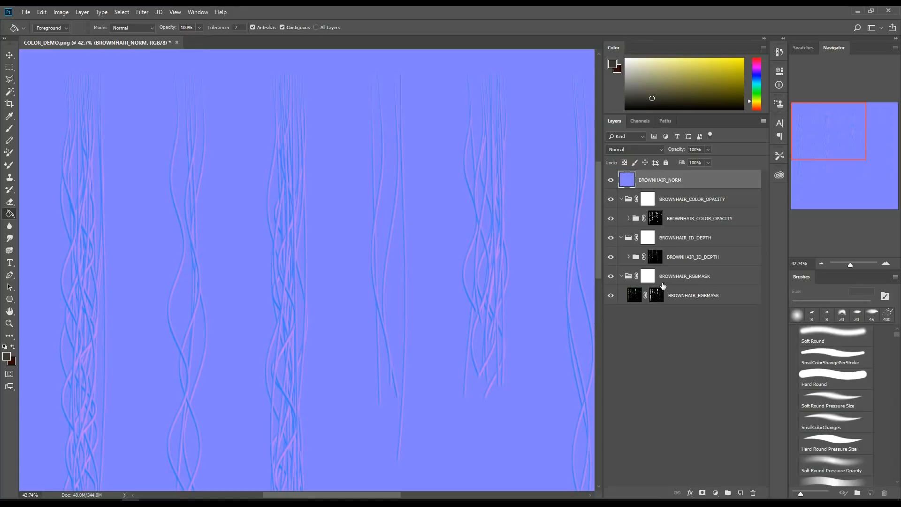
left_click(621, 199)
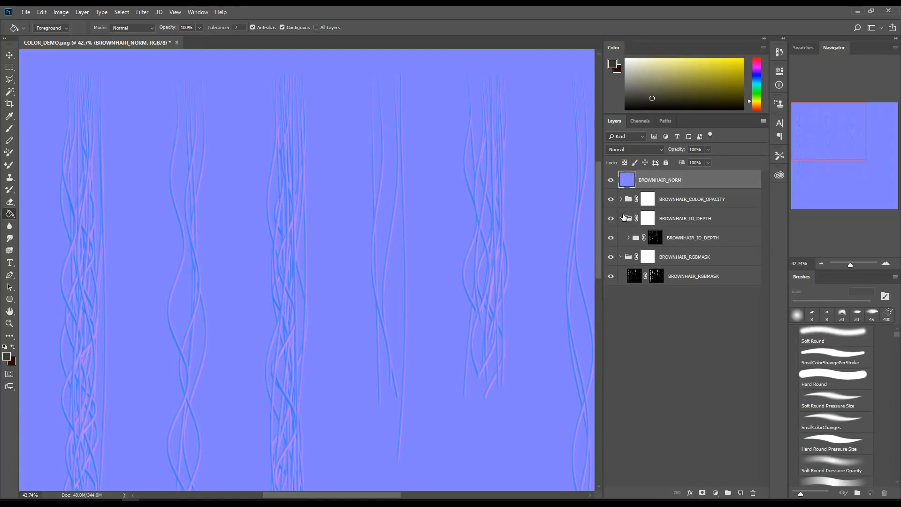
left_click(621, 218)
left_click(622, 237)
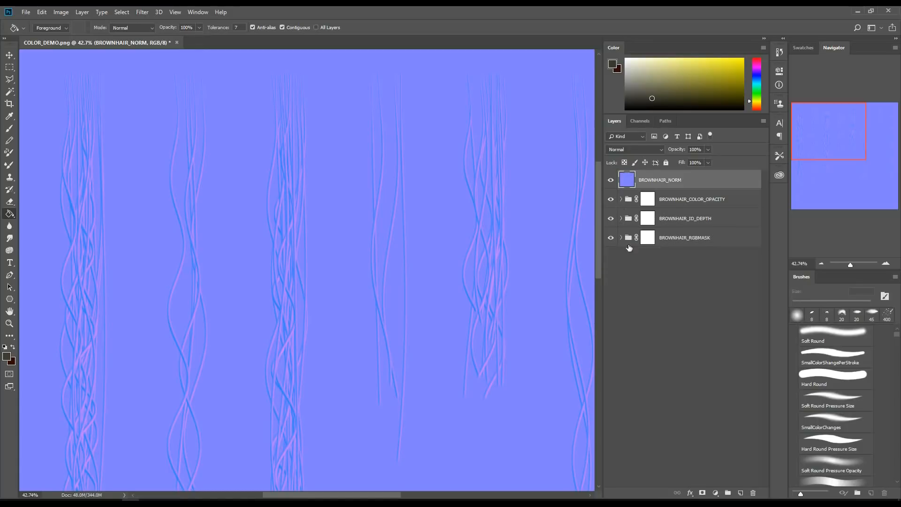
left_click(680, 237, "shift")
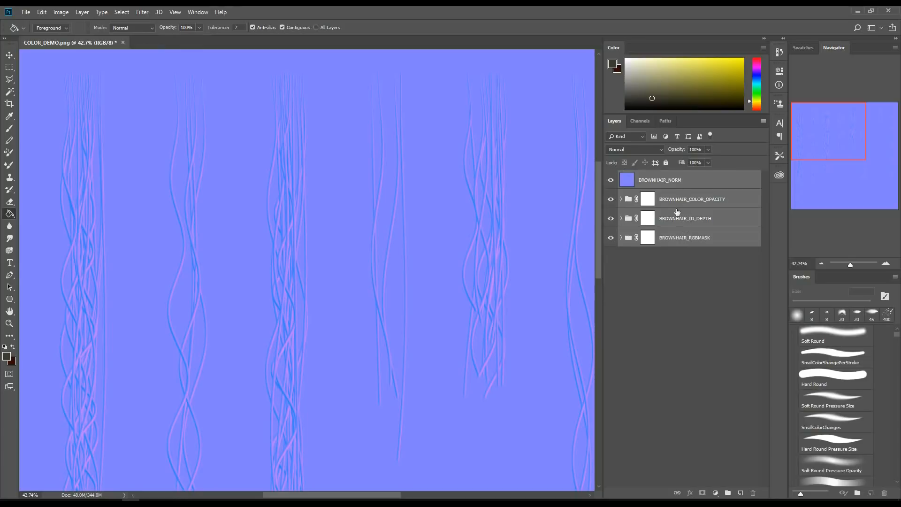
left_click(678, 186)
left_click(695, 238, "shift")
right_click(694, 239)
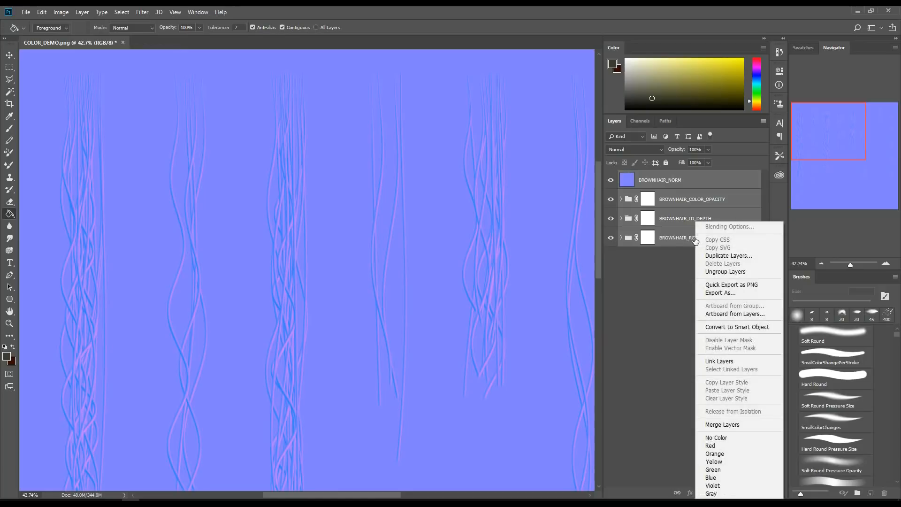
left_click(719, 292)
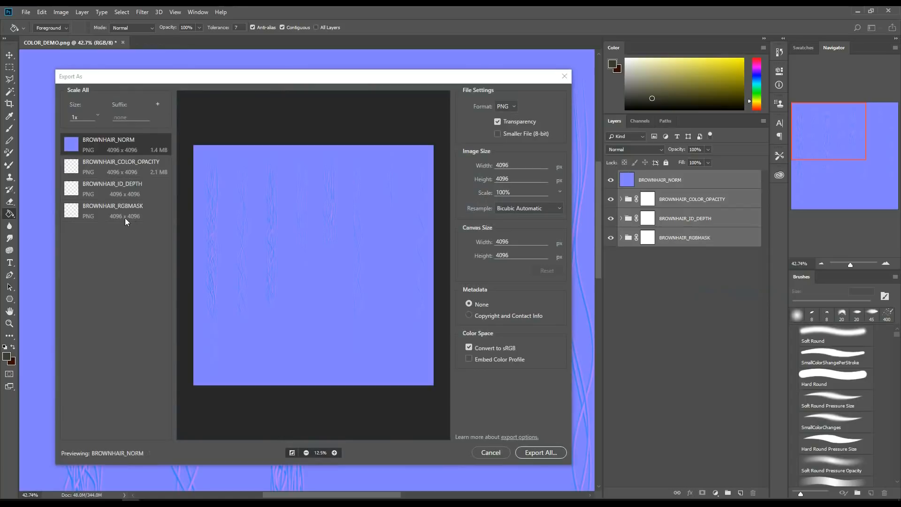
Preview the COLOR_OPACITY, ID_DEPTH, RGBMASK and NORM maps in the export settings to check their transparency
left_click(91, 170)
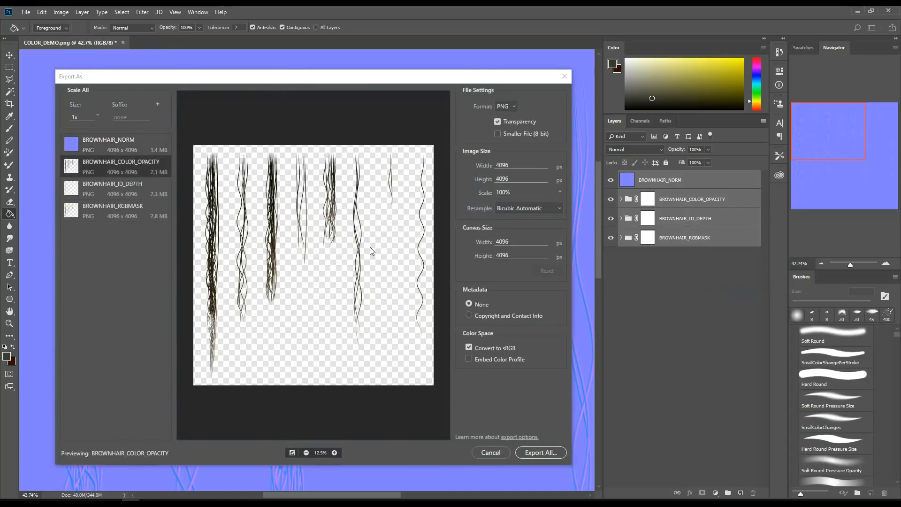
left_click(107, 189)
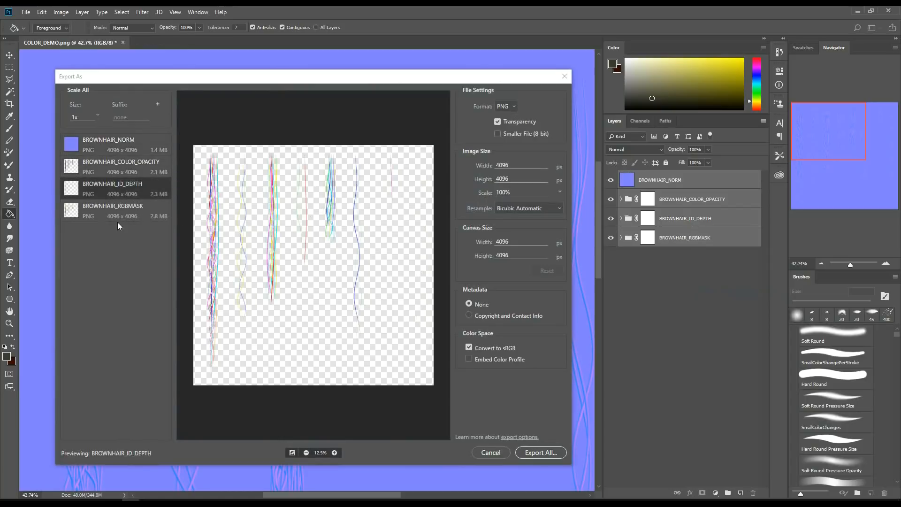
left_click(97, 212)
left_click(105, 169)
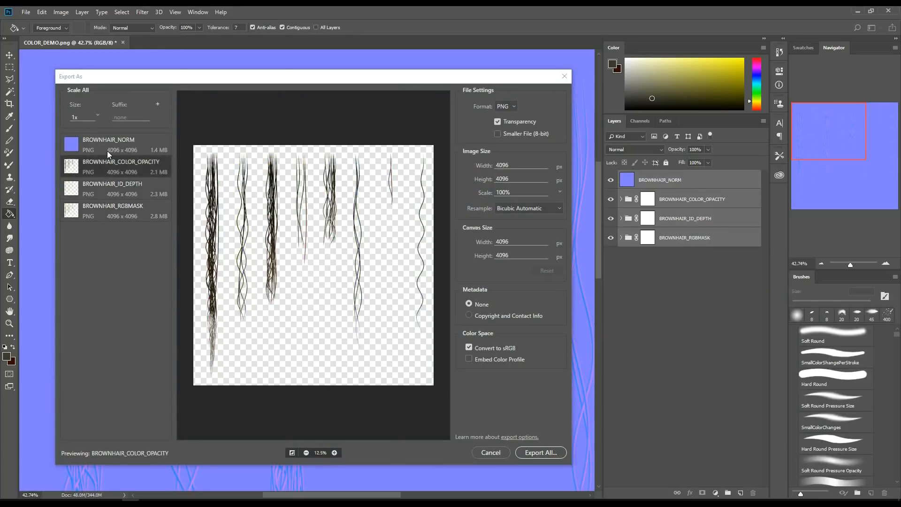
left_click(108, 150)
Export all four maps as PNG files into a new Desktop folder named PROCESSED
left_click(536, 453)
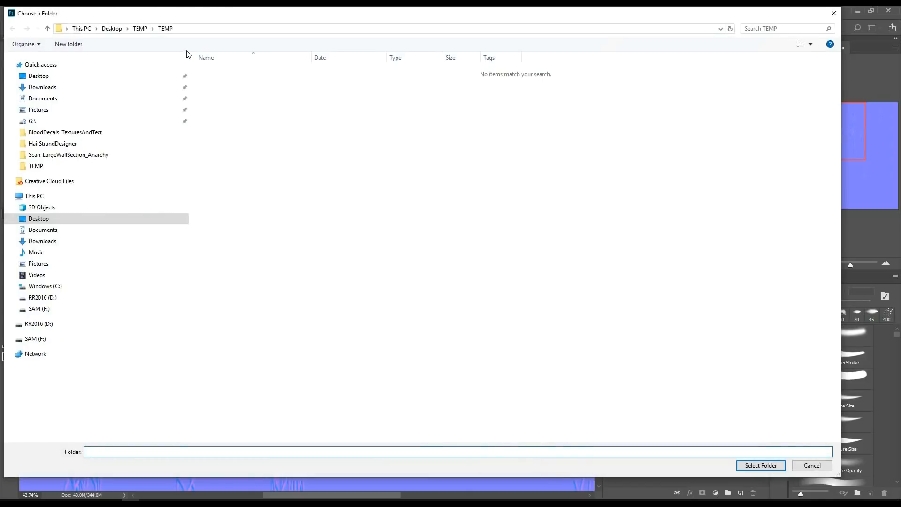
left_click(140, 28)
left_click(112, 28)
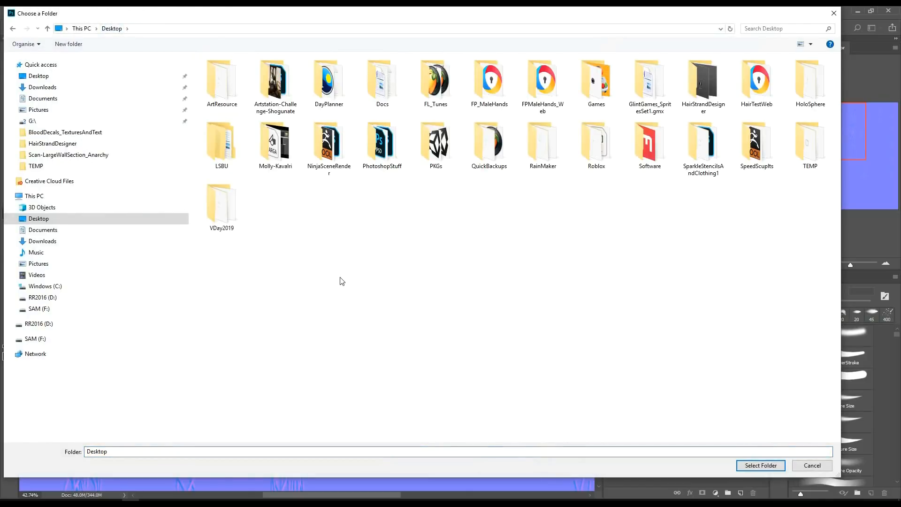
key("ctrl+shift+n")
type("PROCESSED")
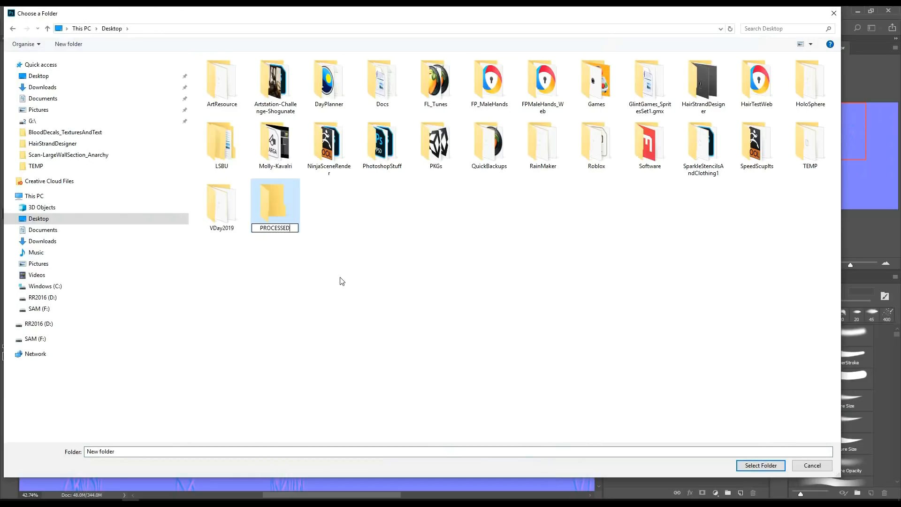
key("Return")
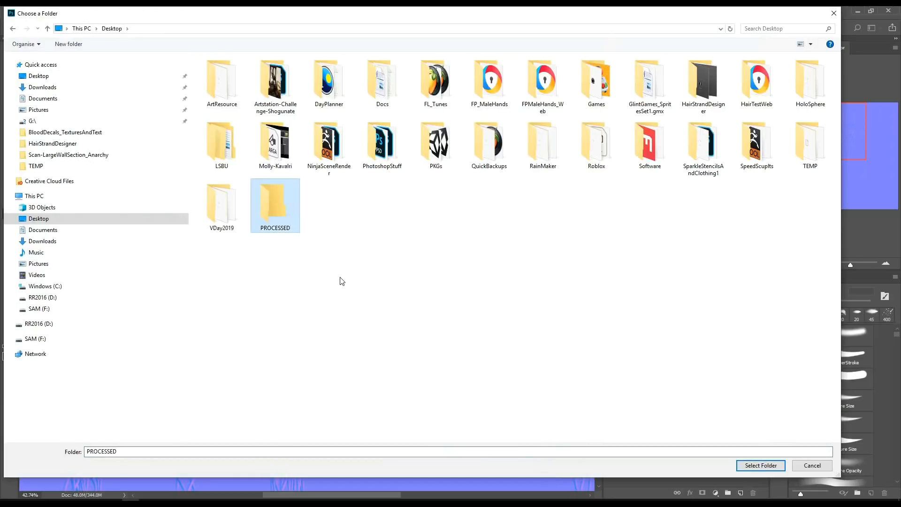
key("Return")
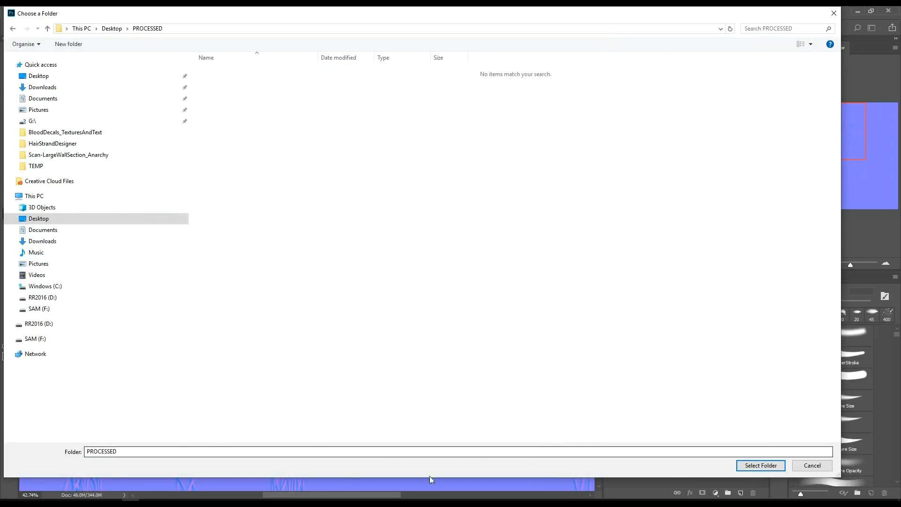
left_click(752, 467)
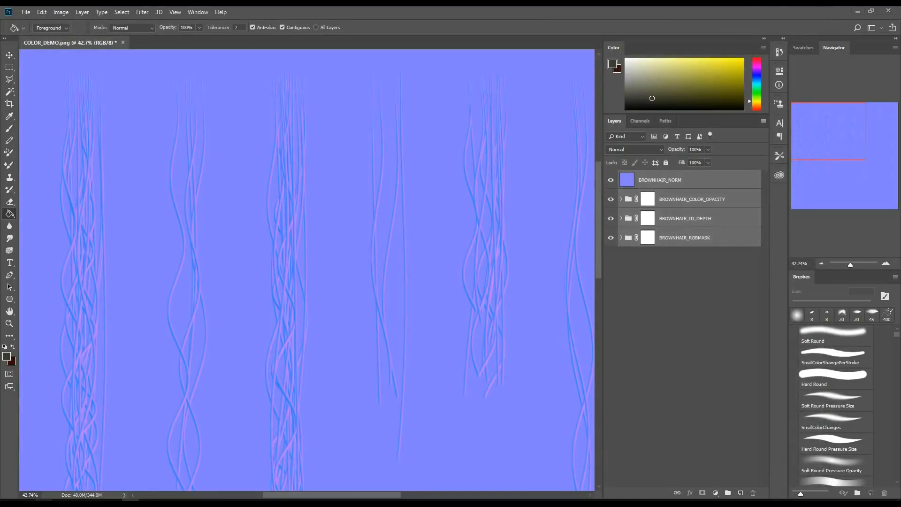
Switch to File Explorer and open the PROCESSED folder on the Desktop
left_click(47, 477)
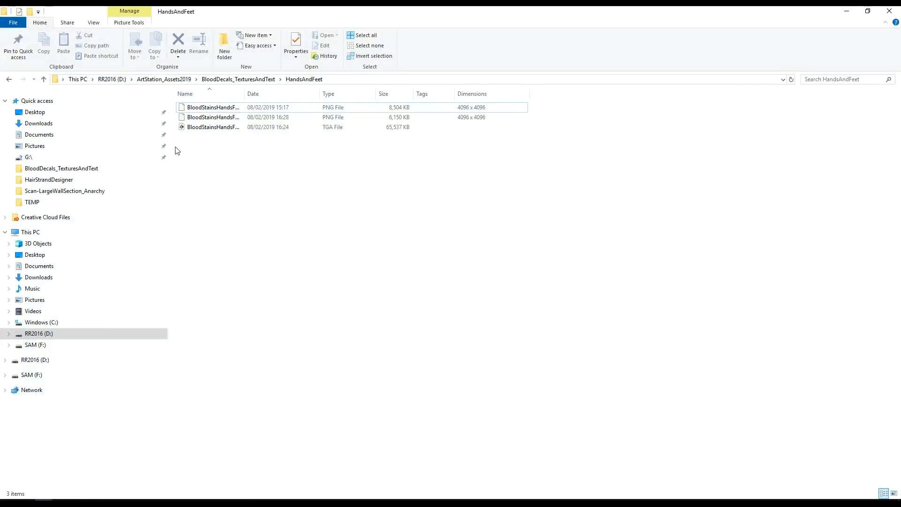
left_click(44, 115)
double_click(357, 184)
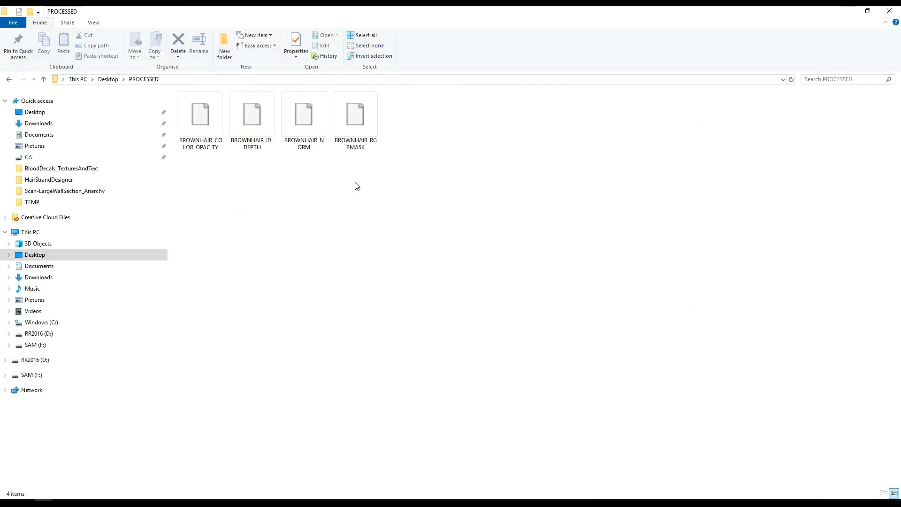
Open BROWNHAIR_COLOR_OPACITY in the image viewer, look through all the exported textures and back, and close the viewer
double_click(205, 130)
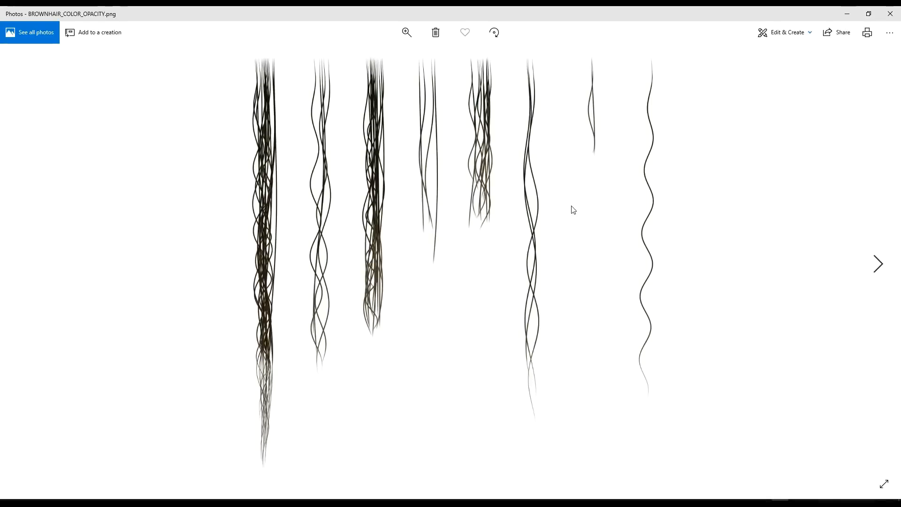
key("Right")
key("Right")
key("Right")
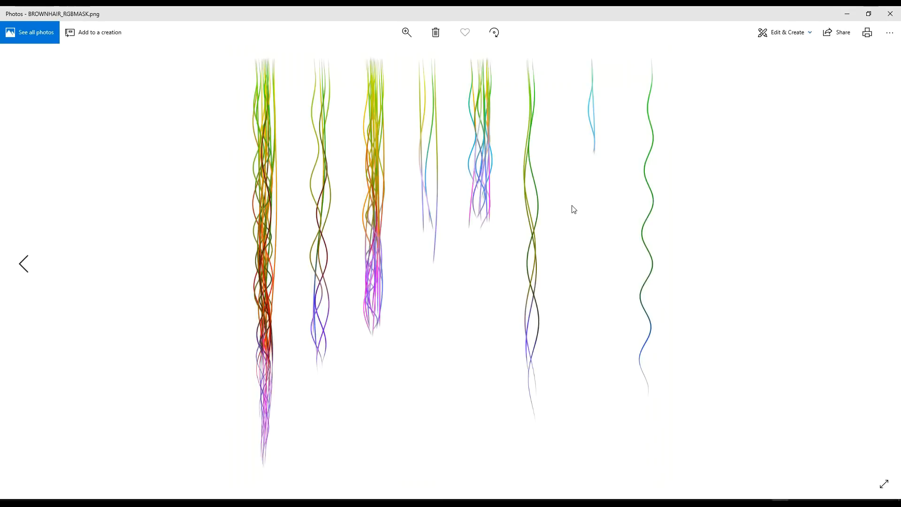
key("Left")
key("Left")
key("Left")
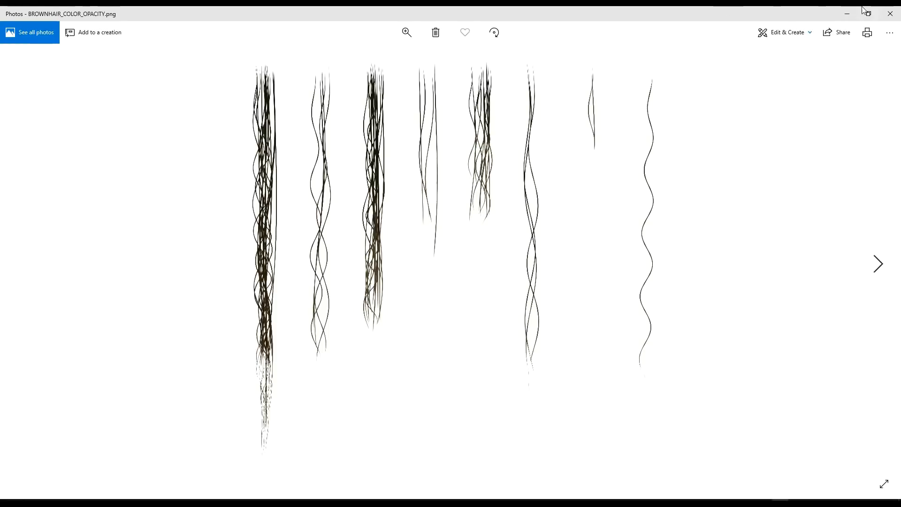
left_click(886, 14)
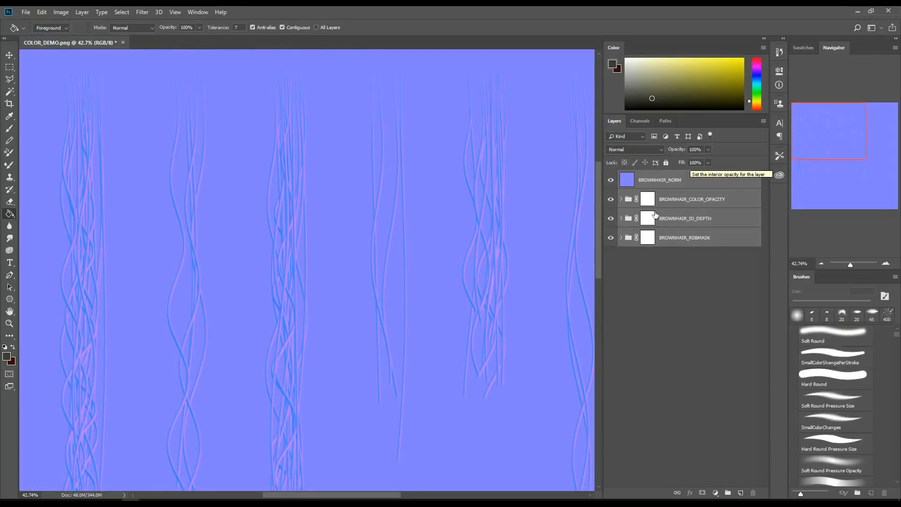
Expand the three outer BROWNHAIR groups and select the layer mask of the inner BROWNHAIR_COLOR_OPACITY group
left_click(620, 199)
left_click(620, 237)
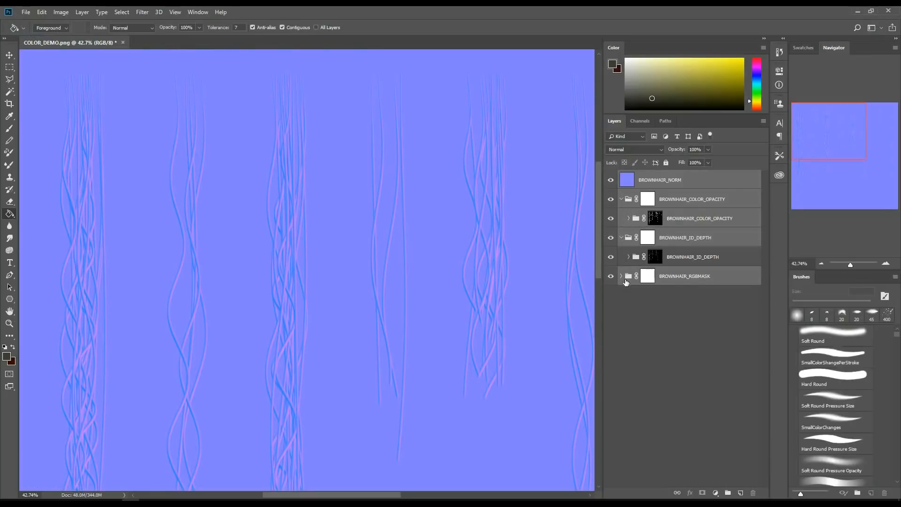
left_click(621, 276)
left_click(656, 217)
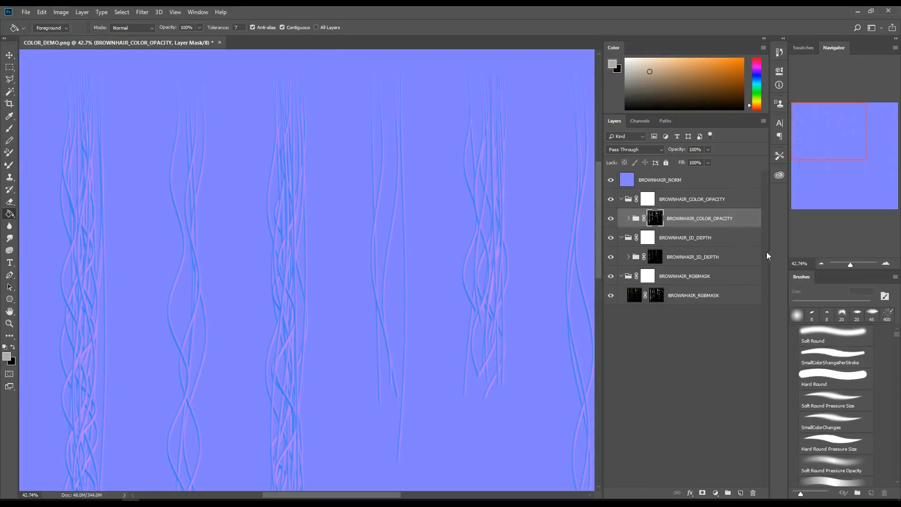
Create a new layer above BROWNHAIR_NORM and name it BROWNHAIR_CHANNELPACK_MaskDepthMetal
left_click(650, 183)
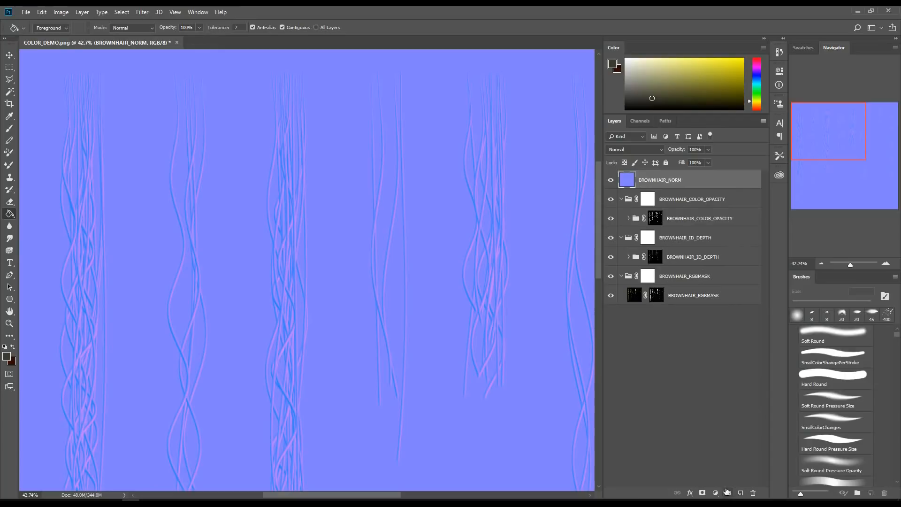
left_click(739, 493)
double_click(641, 180)
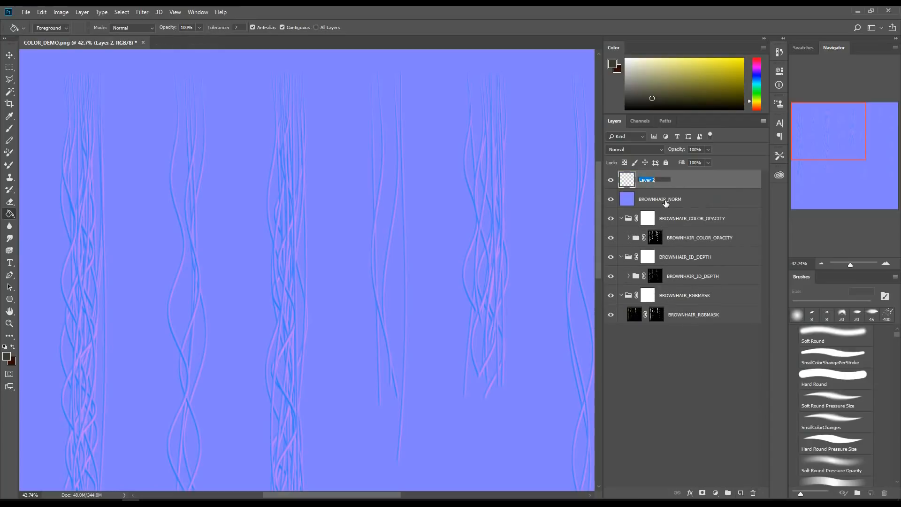
type("BROWNHAIR_RGBMASK")
left_click_drag(671, 178, 692, 181)
type("C")
type("l")
key("Return")
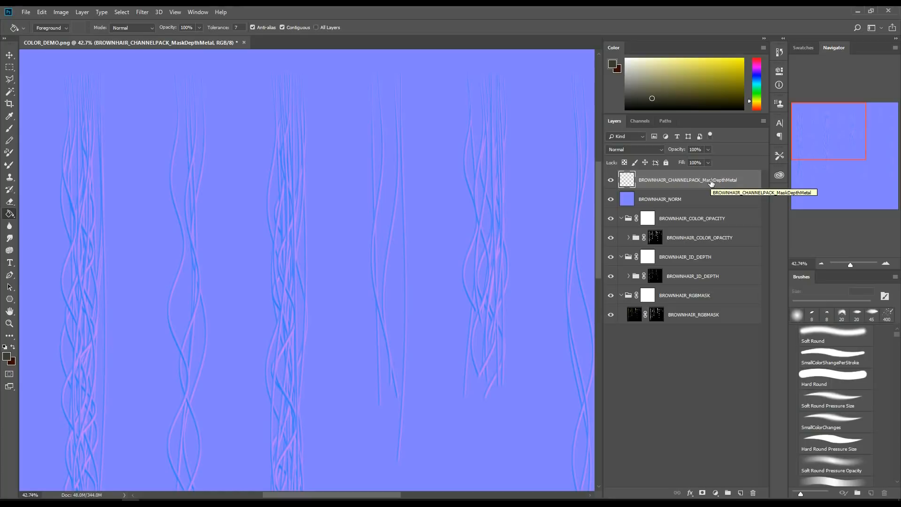
Hide all other layers and groups and fill the channel-pack layer with black (000000)
left_click_drag(611, 202, 609, 318)
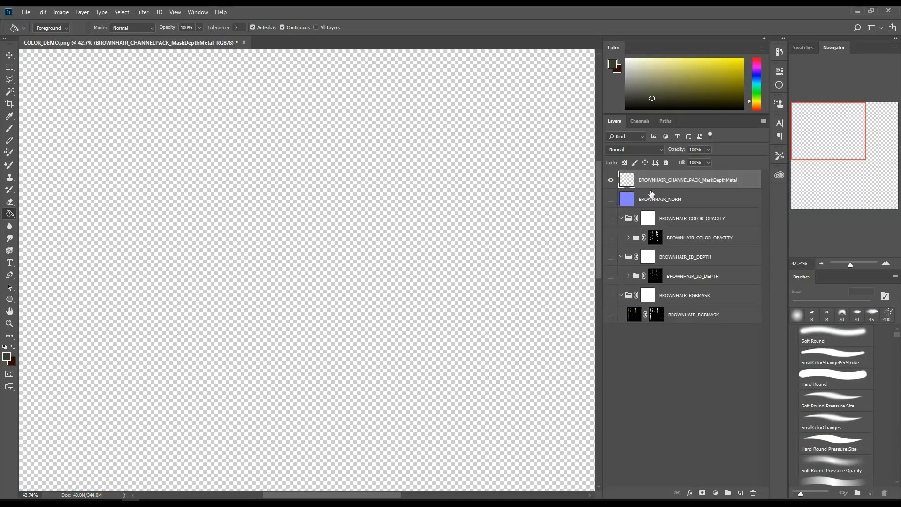
left_click(7, 356)
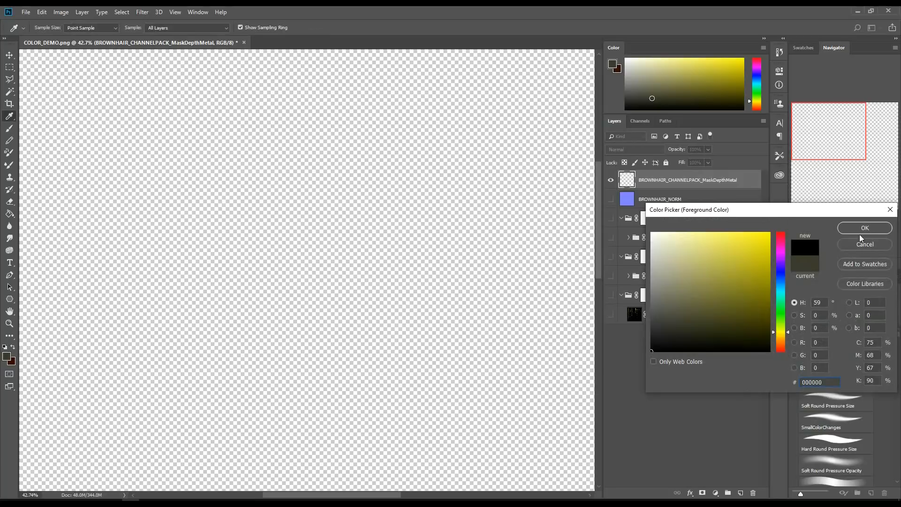
left_click(850, 230)
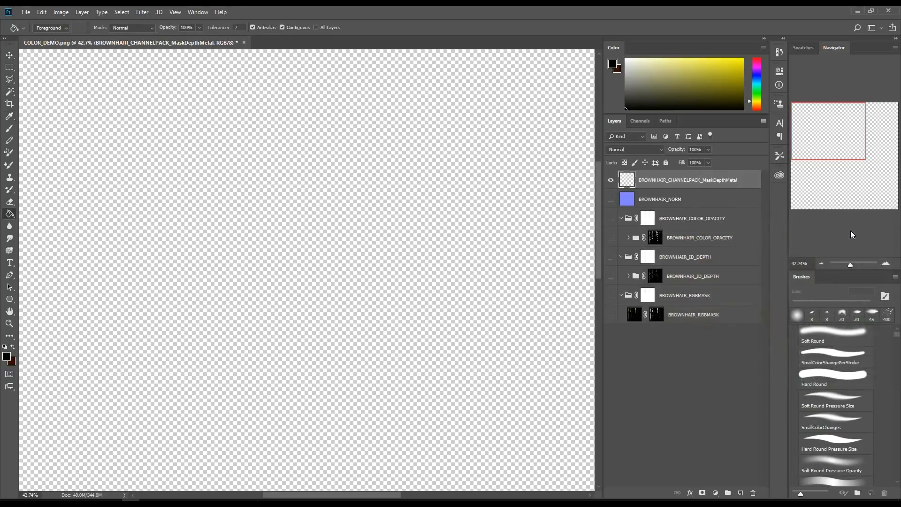
left_click(400, 286)
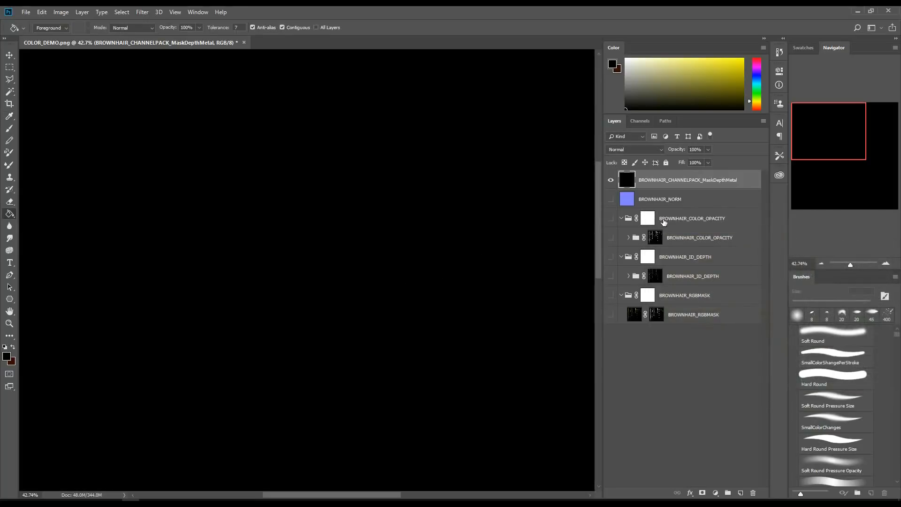
Select the whole canvas on the inner BROWNHAIR_COLOR_OPACITY mask, return to the channel-pack layer and delete the Alpha 1 channel
left_click(659, 242)
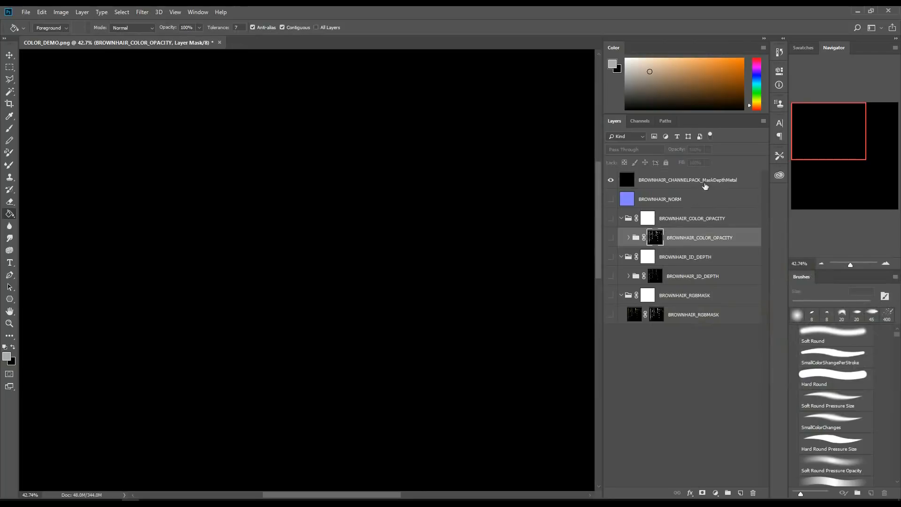
left_click(659, 241, "ctrl")
left_click(631, 184)
left_click(640, 120)
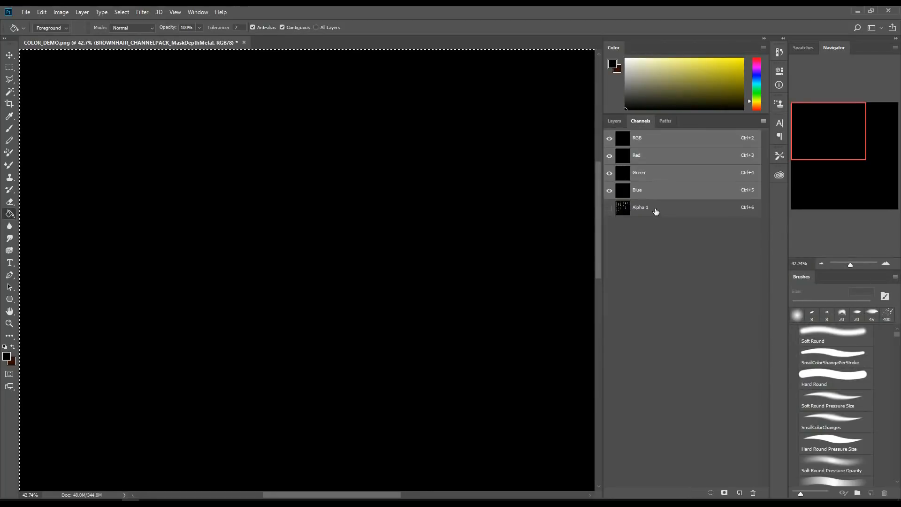
left_click(625, 160)
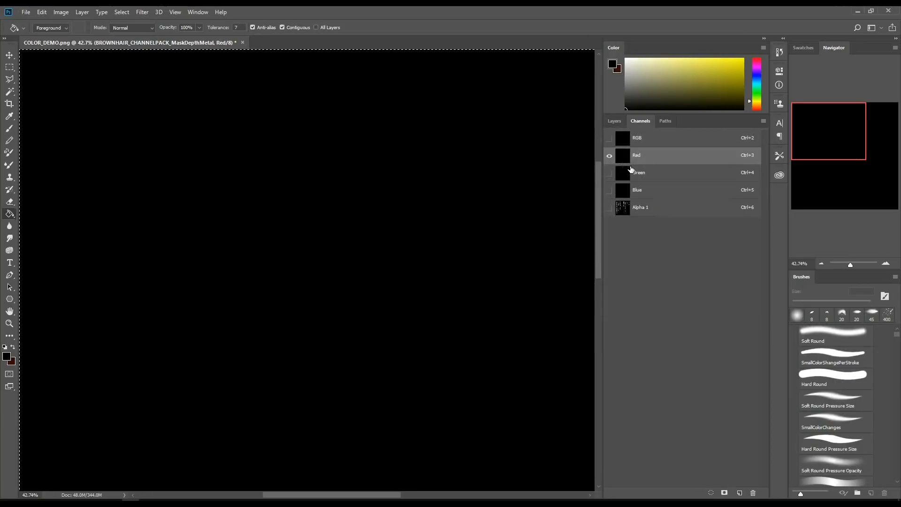
left_click(624, 144)
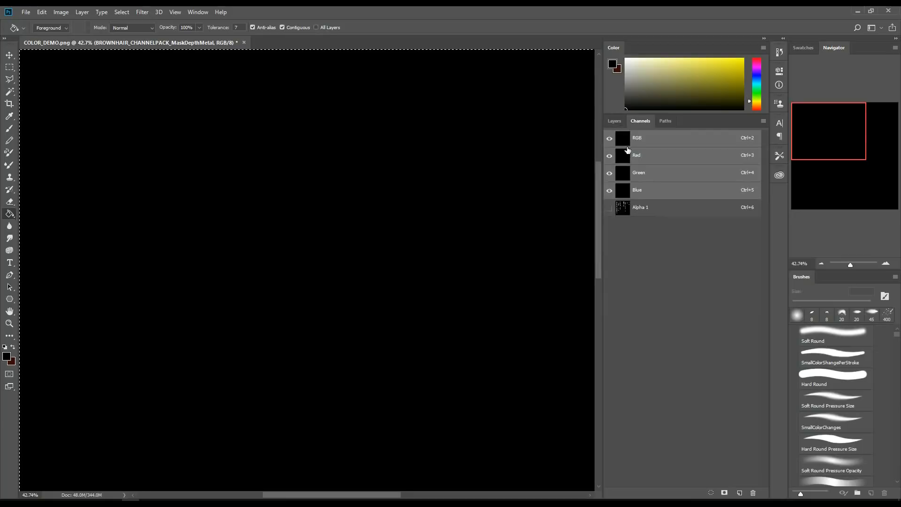
left_click(629, 160)
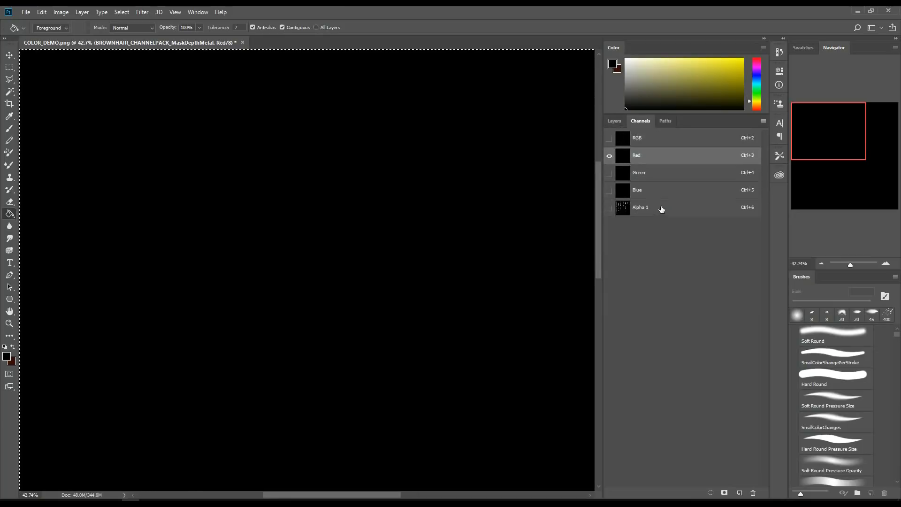
left_click_drag(661, 208, 753, 493)
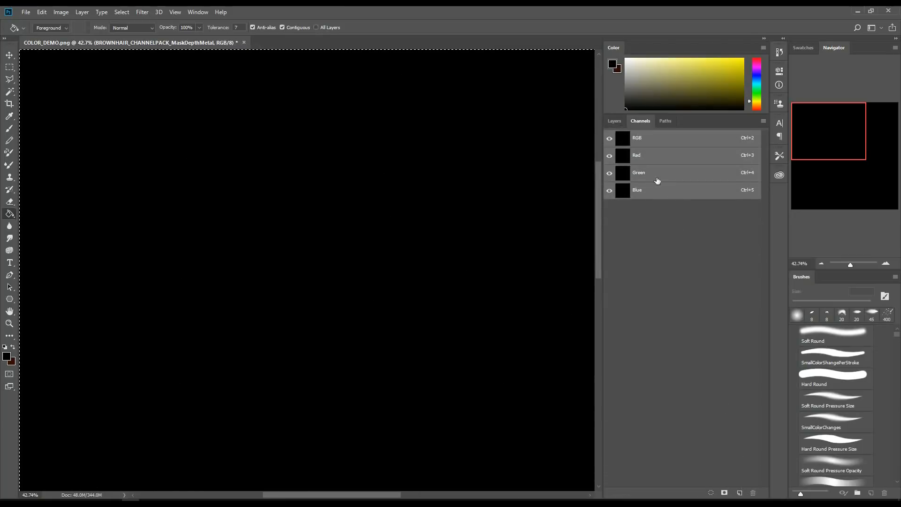
Copy the inner BROWNHAIR_COLOR_OPACITY mask into the channel-pack layer's Red channel and restore the RGB composite
left_click(635, 157)
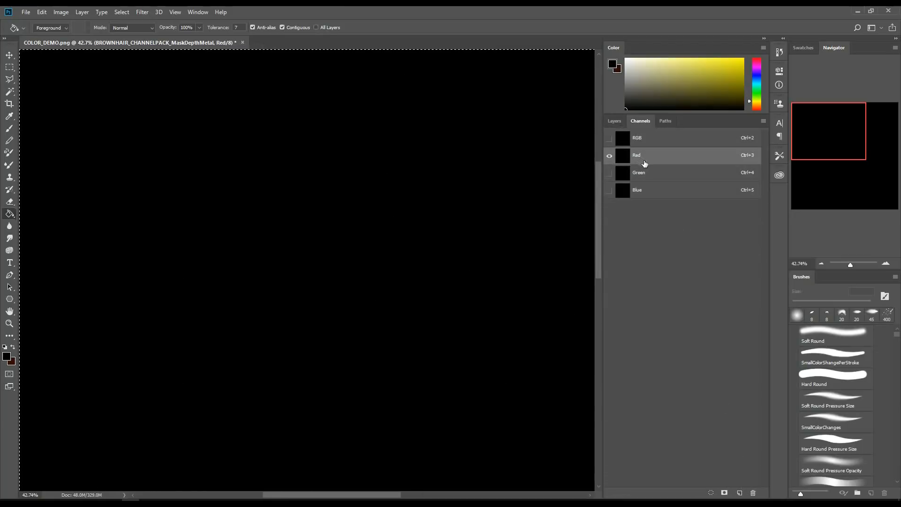
left_click(614, 121)
left_click(655, 237)
left_click(611, 238)
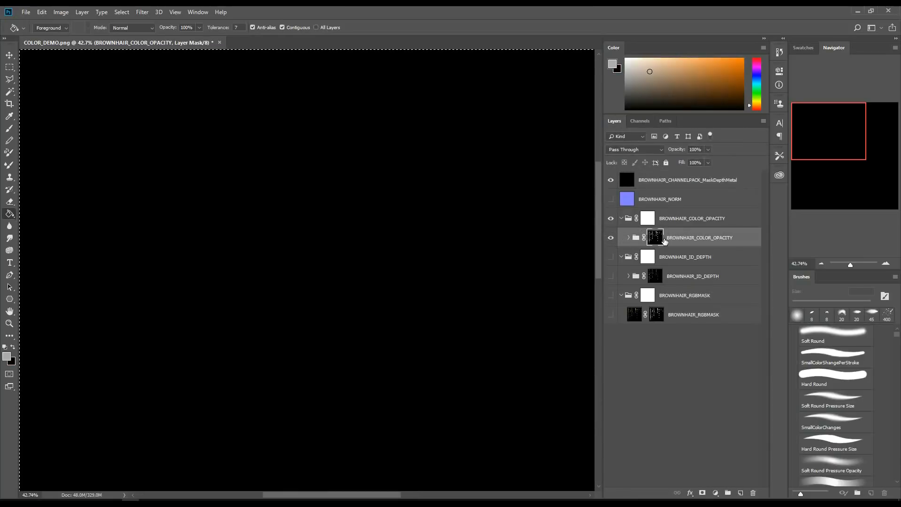
left_click(626, 180)
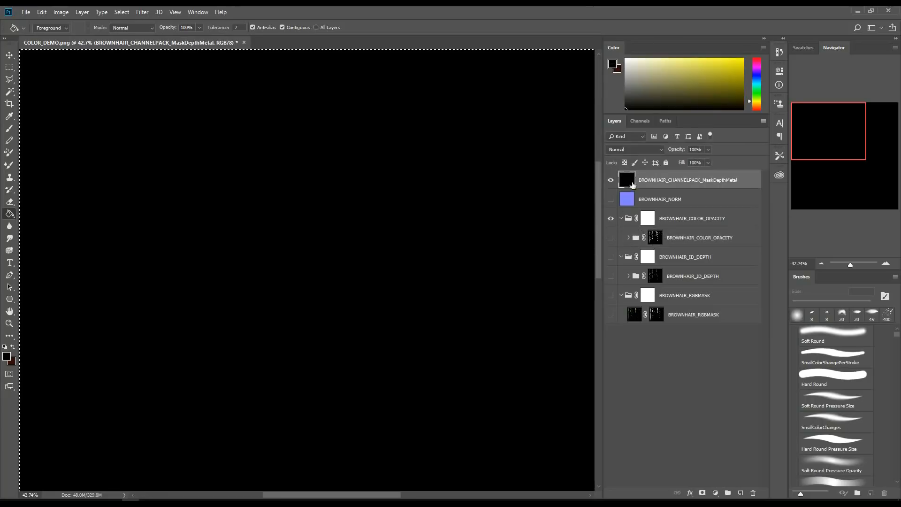
left_click(640, 121)
left_click(640, 159)
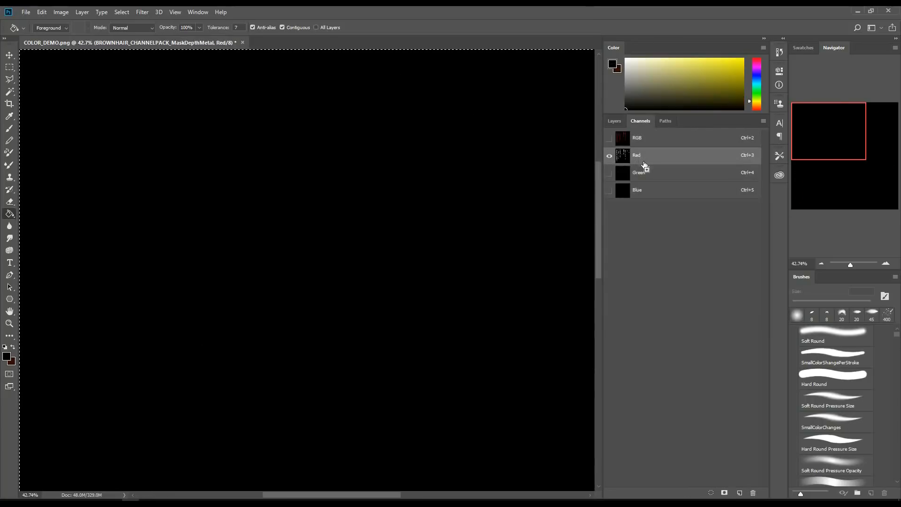
left_click(637, 138)
left_click(614, 121)
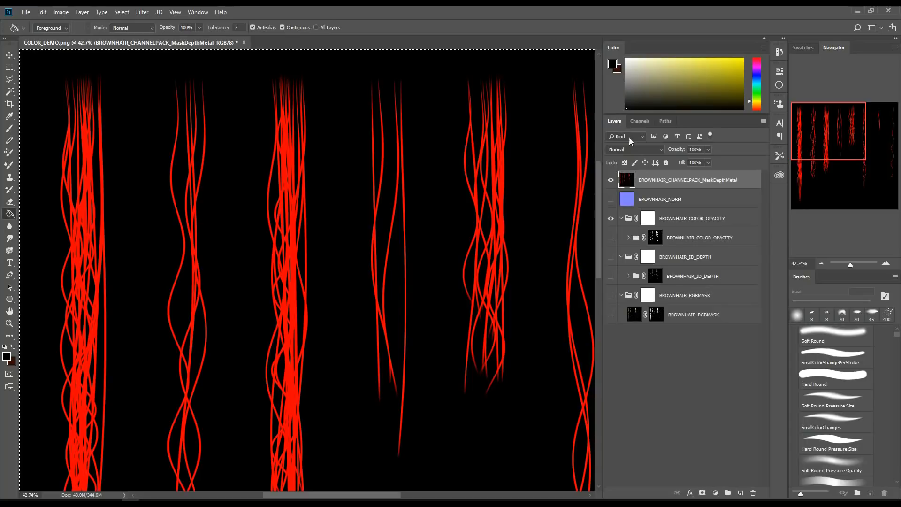
Copy the inner BROWNHAIR_ID_DEPTH mask into the channel-pack layer's Green channel, with the source groups hidden and the RGB composite restored
left_click(610, 257)
left_click(610, 276)
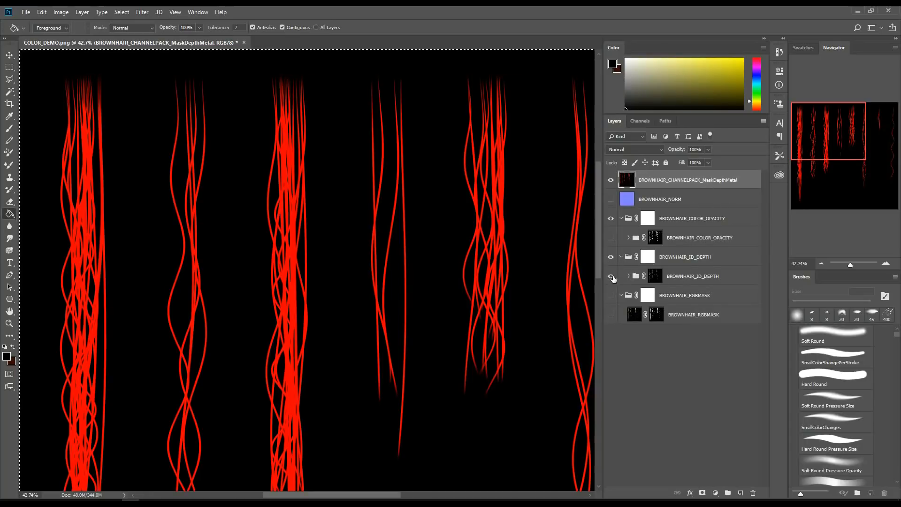
left_click(654, 280)
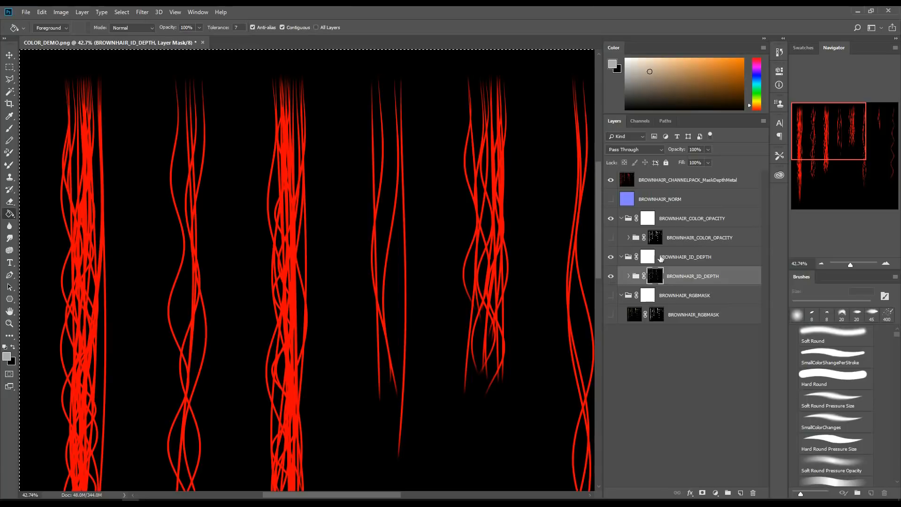
left_click(628, 182)
left_click_drag(610, 218, 610, 276)
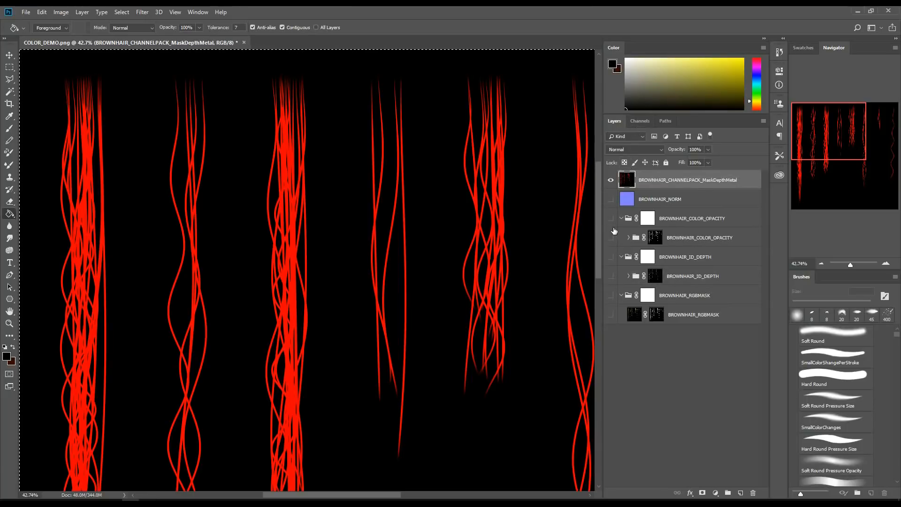
left_click(639, 121)
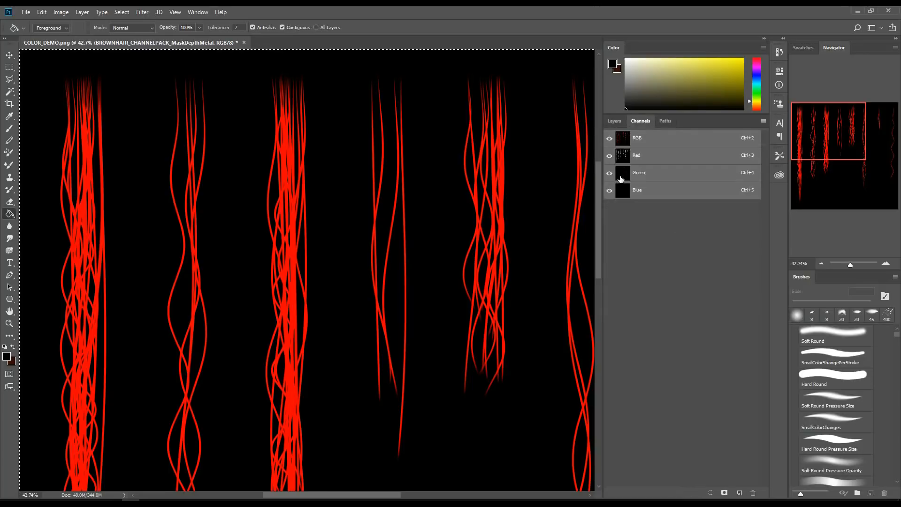
left_click(642, 178)
key("ctrl+v")
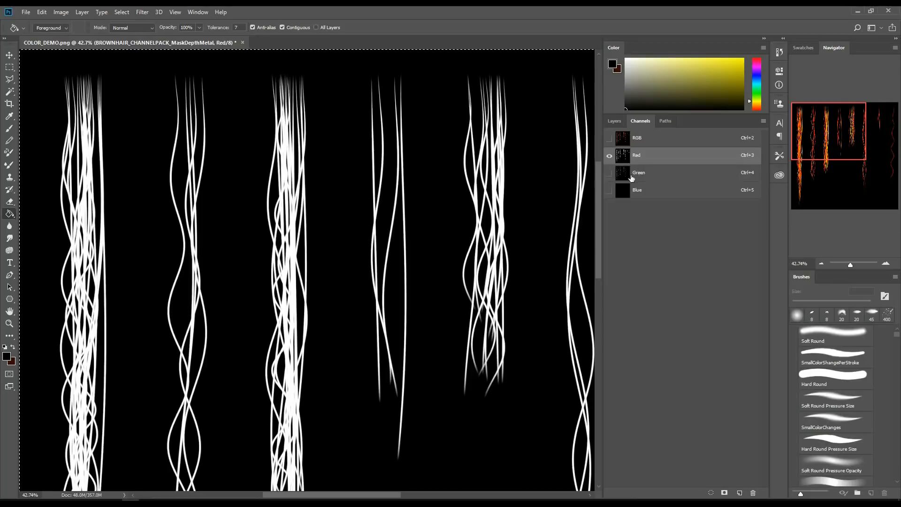
left_click(631, 138)
left_click(619, 123)
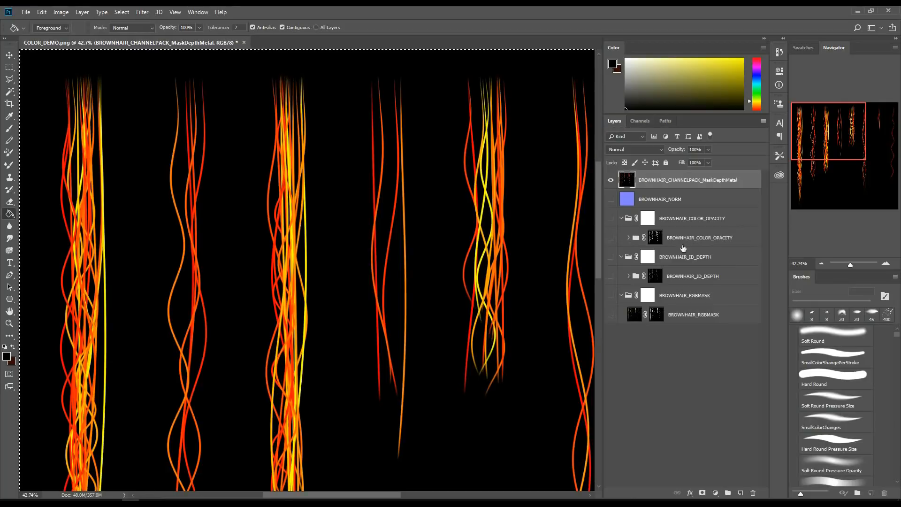
Show the outer BROWNHAIR_RGBMASK group and both BROWNHAIR_COLOR_OPACITY groups, and expand the inner color group to reveal its layers
left_click(610, 295)
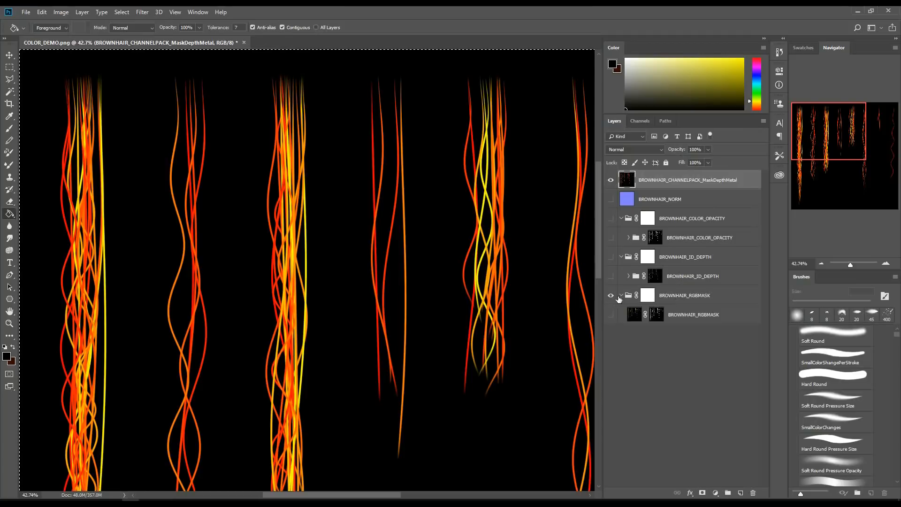
left_click(620, 295)
left_click(621, 296)
left_click(610, 218)
left_click(621, 218)
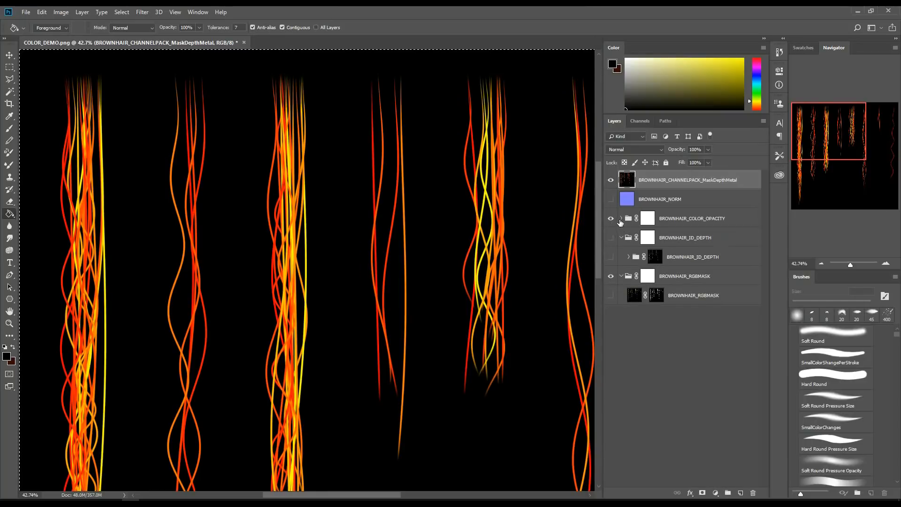
left_click(620, 218)
left_click(628, 238)
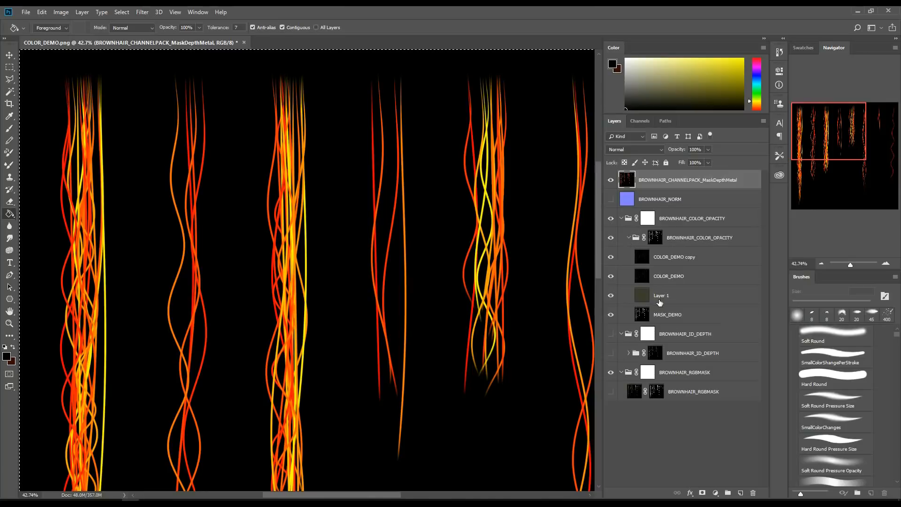
Copy the COLOR_DEMO hair image into a new layer above BROWNHAIR_CHANNELPACK_MaskDepthMetal
left_click(648, 300)
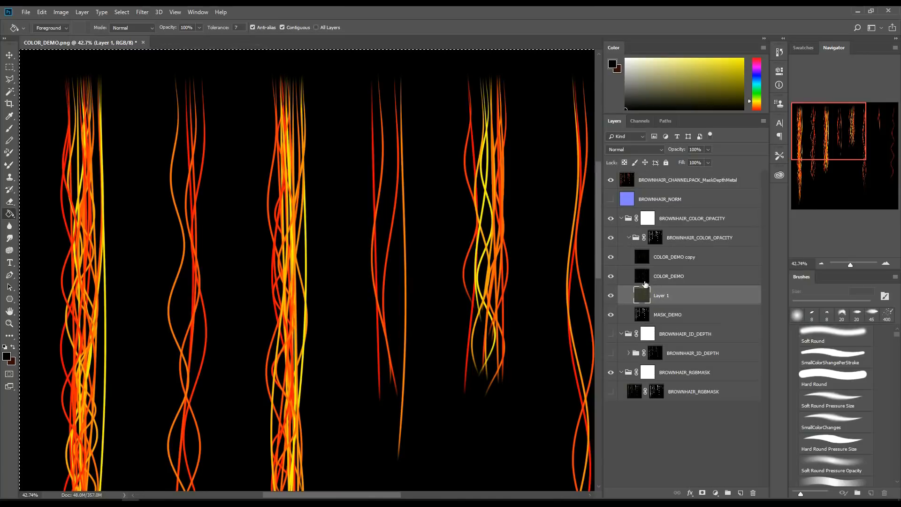
left_click(644, 281)
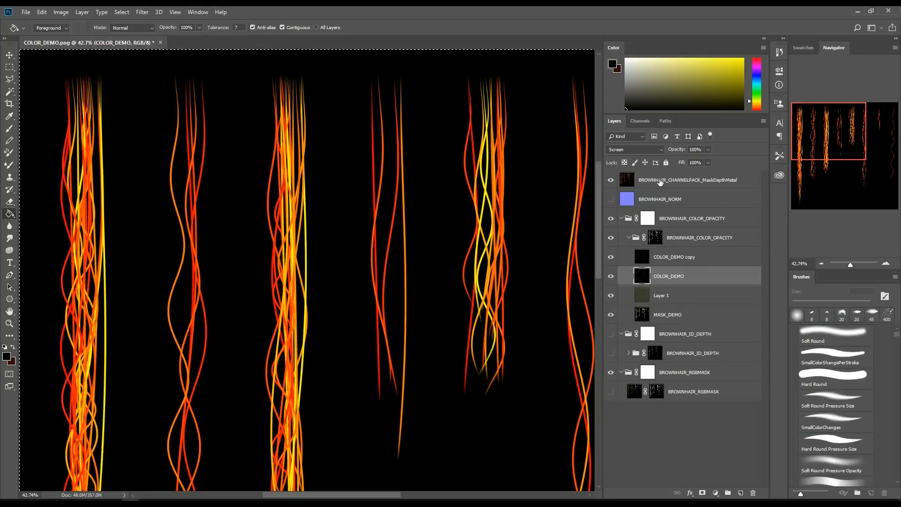
left_click(660, 182)
left_click(740, 492)
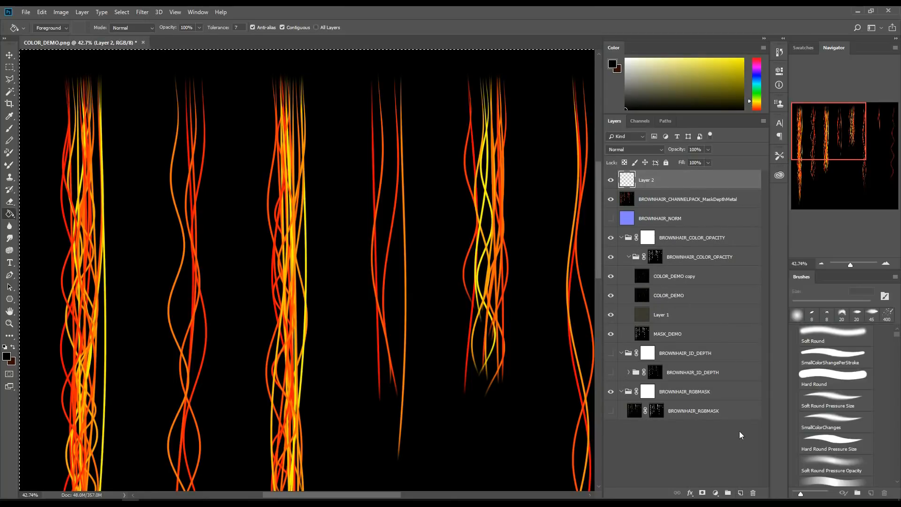
key("alt+BackSpace")
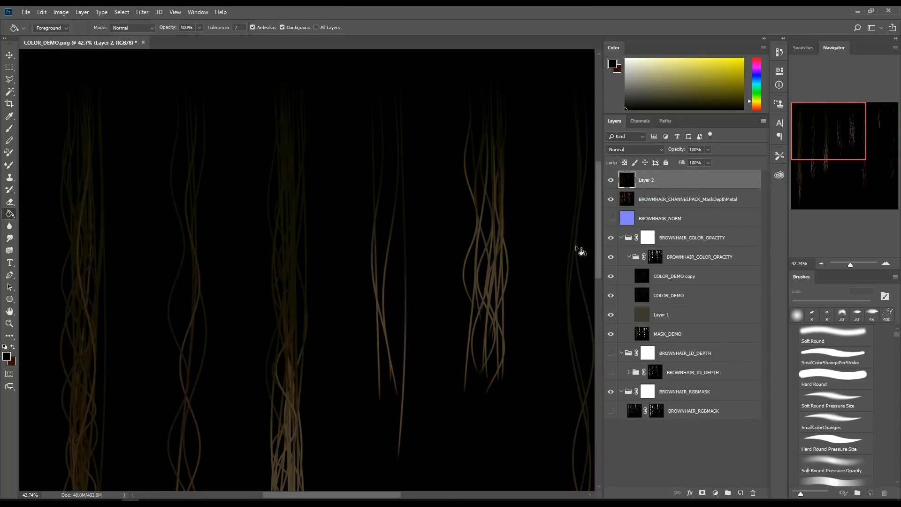
Fully desaturate the pasted hair color layer with Hue/Saturation at Saturation -100
key("ctrl+u")
left_click_drag(421, 193, 375, 196)
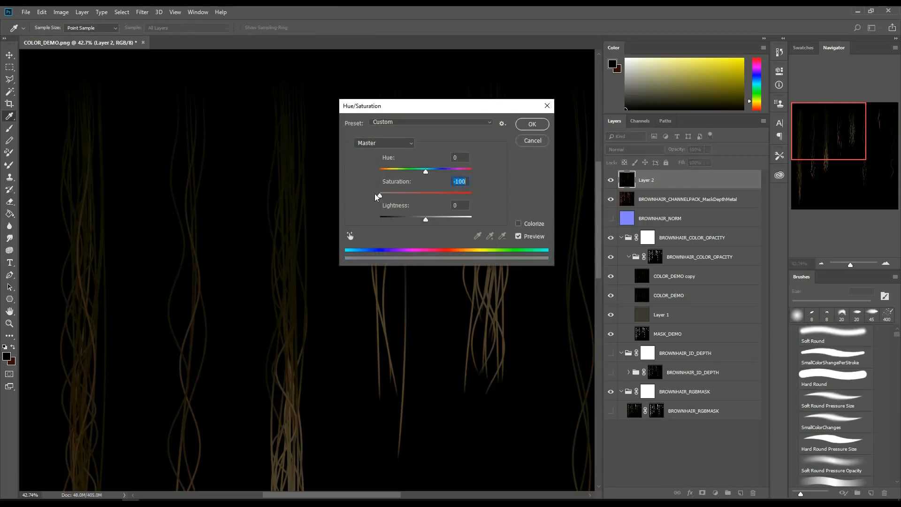
left_click(530, 124)
Apply Levels to the desaturated hair layer with input white at 70 and output black at 74
key("ctrl+l")
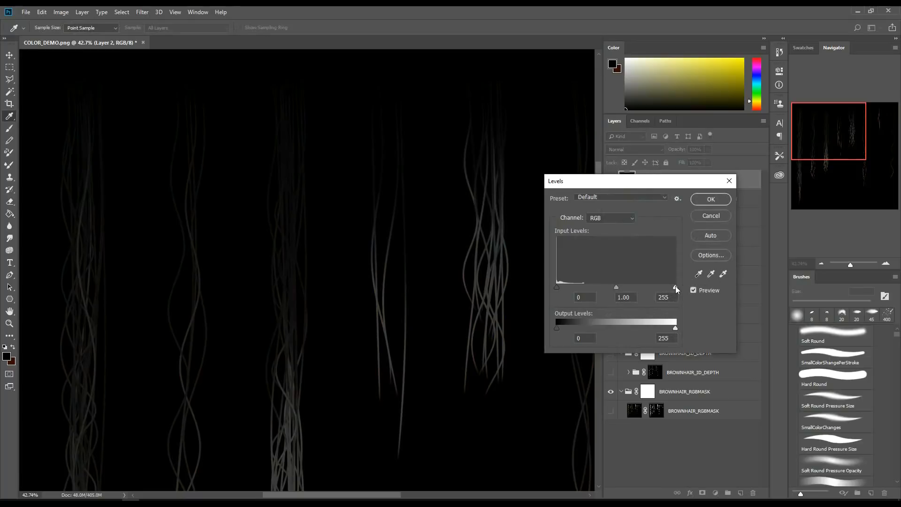
left_click_drag(675, 287, 591, 291)
left_click_drag(556, 328, 592, 331)
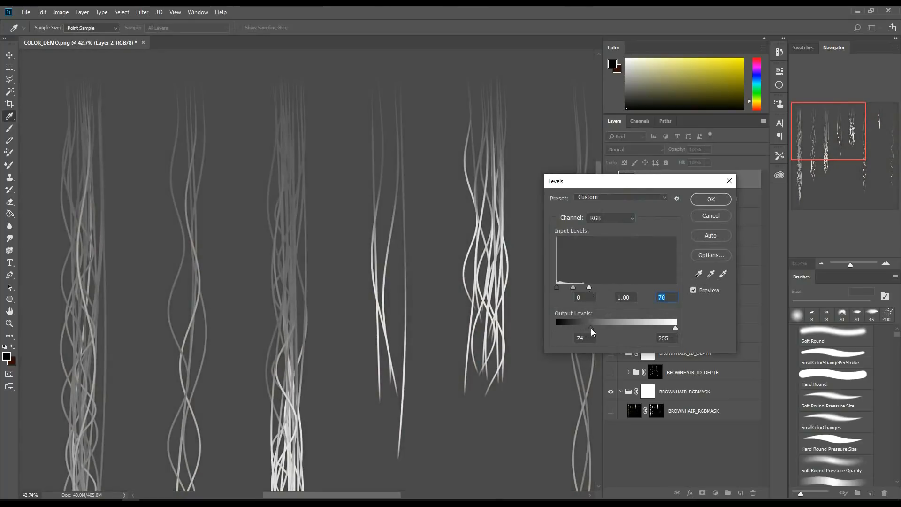
left_click(711, 199)
key("g")
left_click_drag(851, 268, 849, 267)
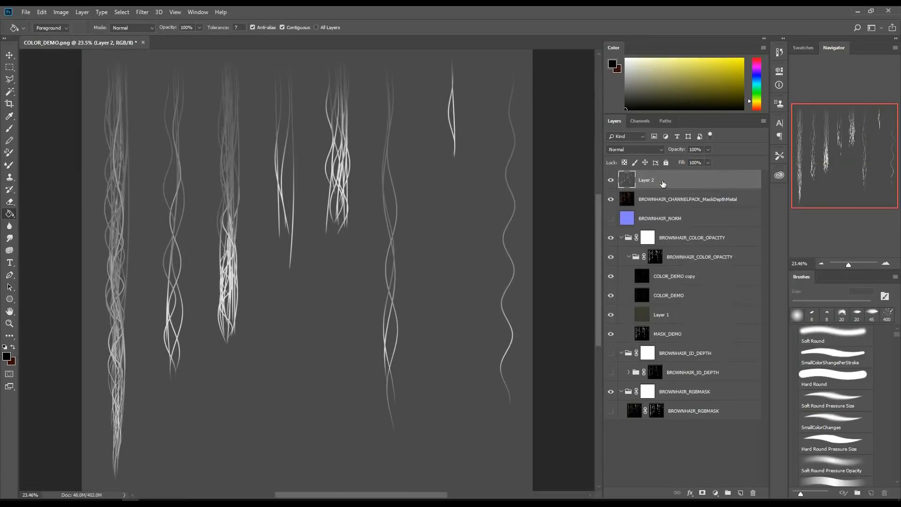
Duplicate the desaturated hair Layer 2 and apply 400% uniform monochromatic noise to the copy
left_click_drag(662, 183, 741, 492)
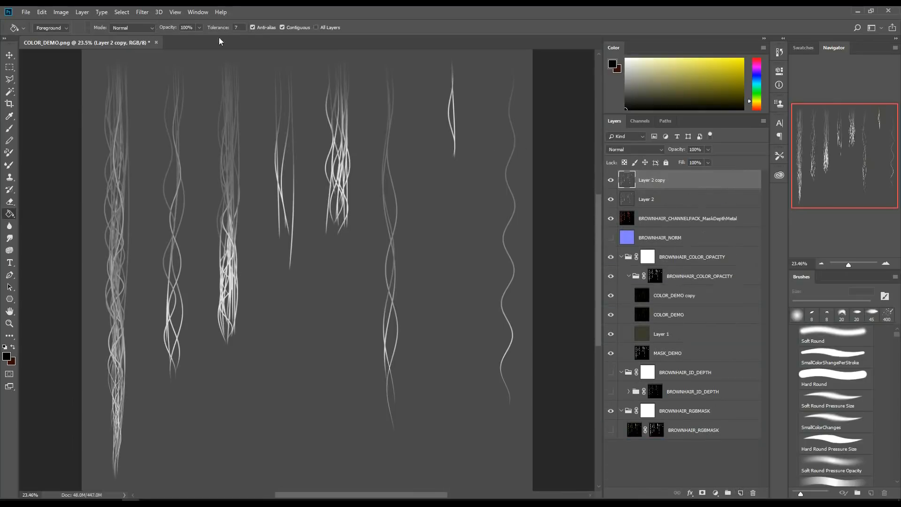
left_click(142, 13)
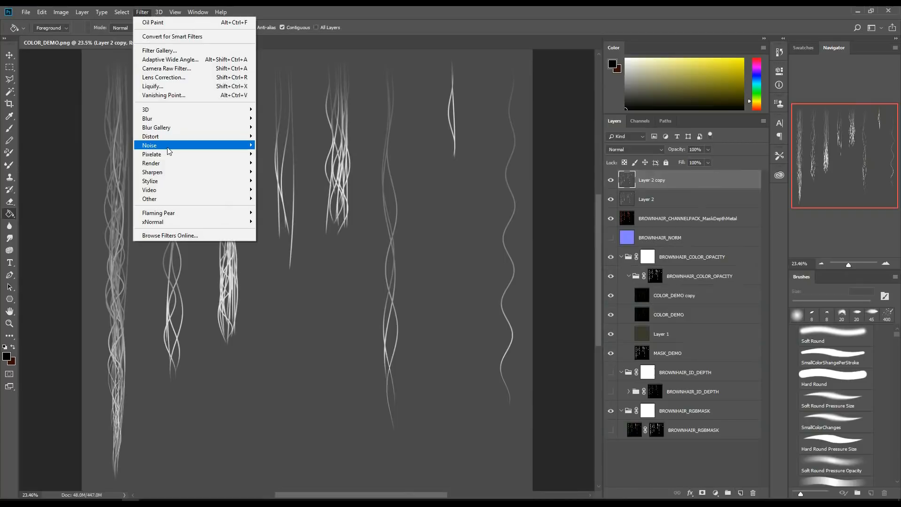
mouse_move(167, 146)
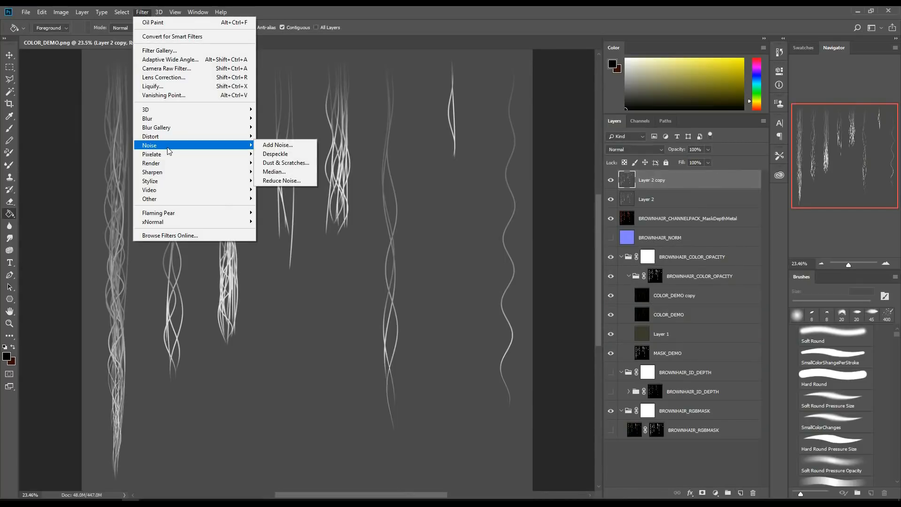
left_click(286, 148)
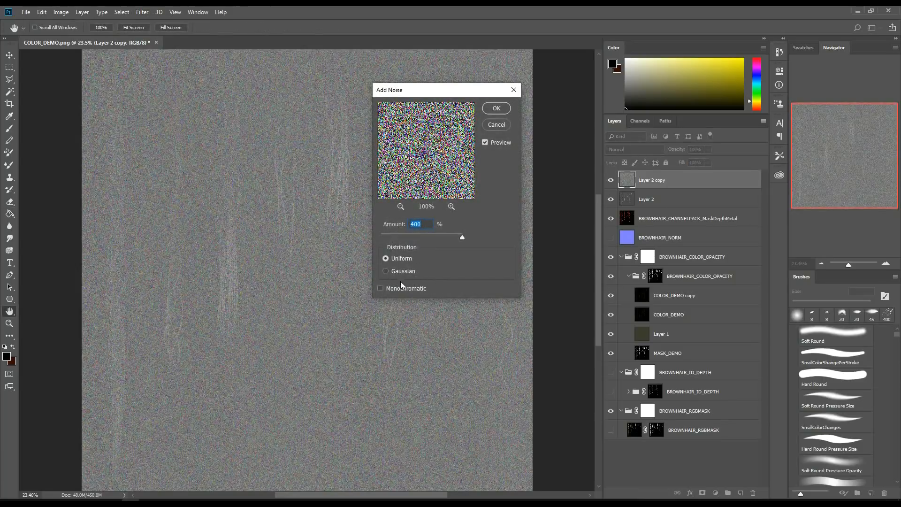
left_click(386, 287)
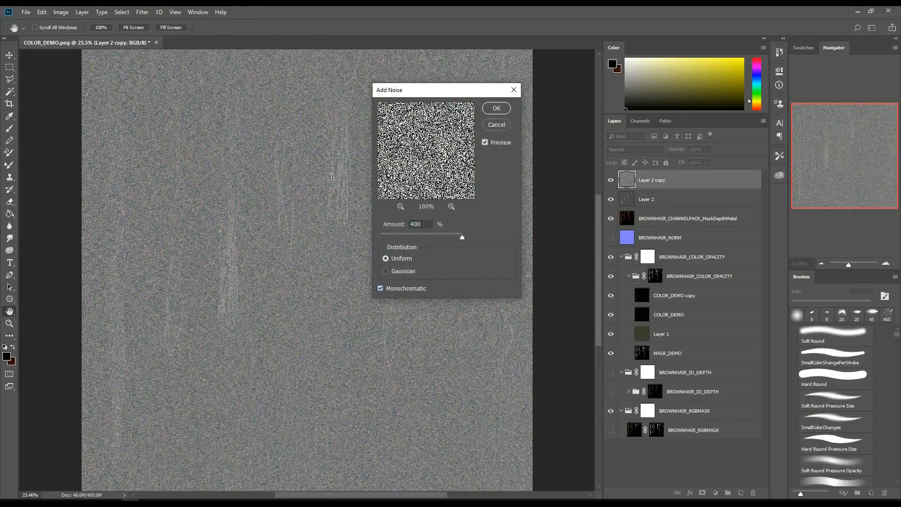
left_click(495, 108)
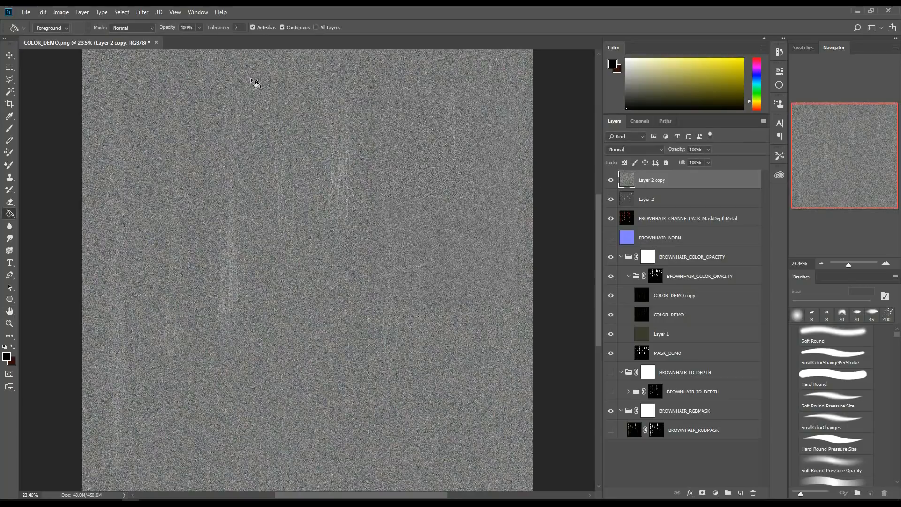
Apply a Motion Blur at a 90° angle with a short distance to the noise layer to form fine vertical streaks
left_click(142, 12)
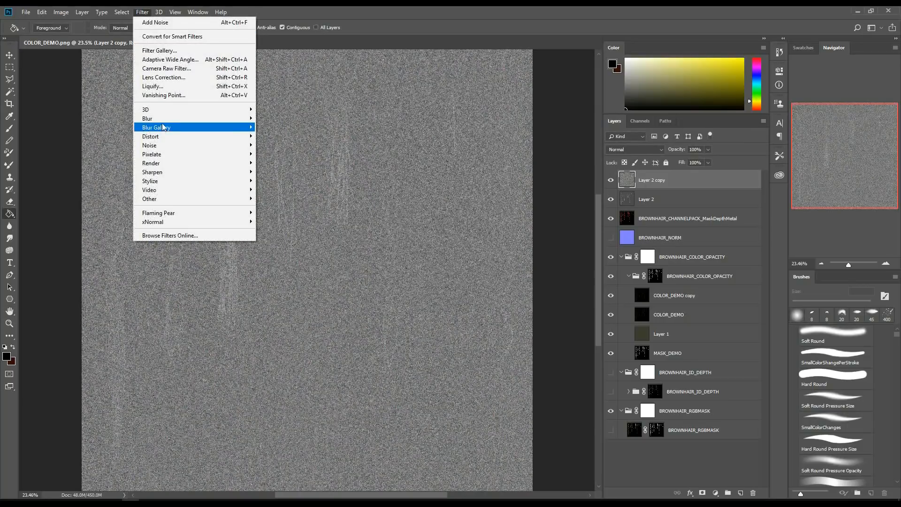
mouse_move(167, 120)
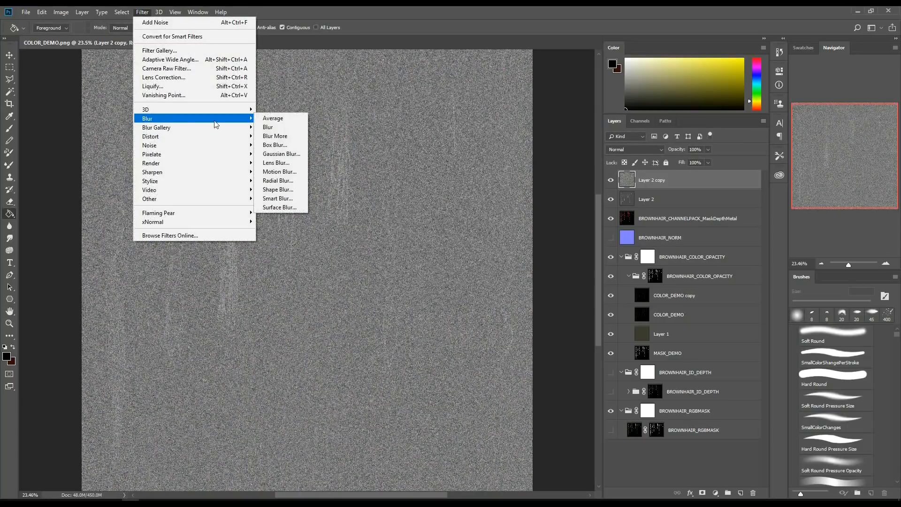
left_click(279, 172)
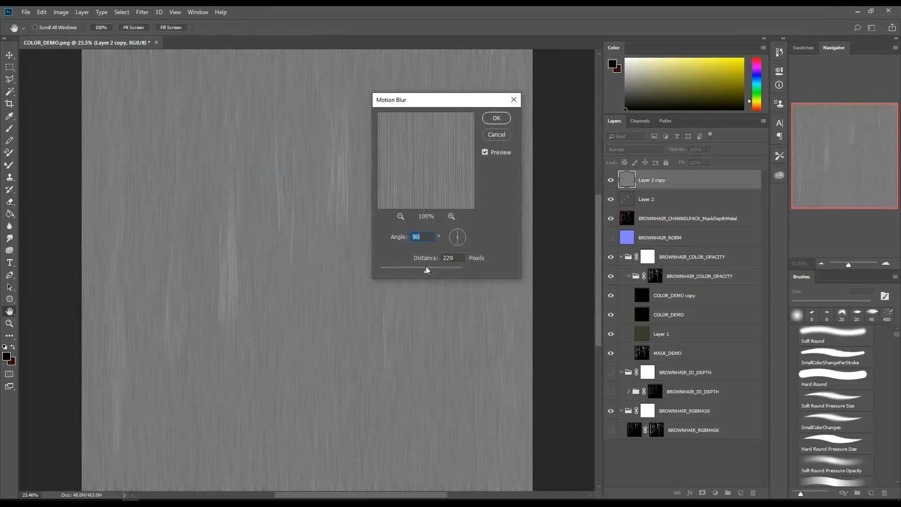
left_click_drag(426, 275, 393, 275)
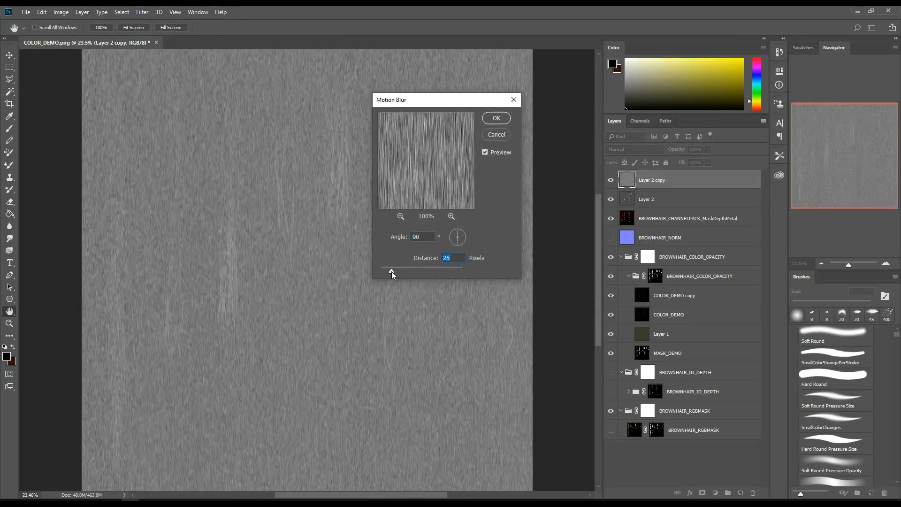
left_click_drag(391, 272, 395, 272)
left_click(496, 118)
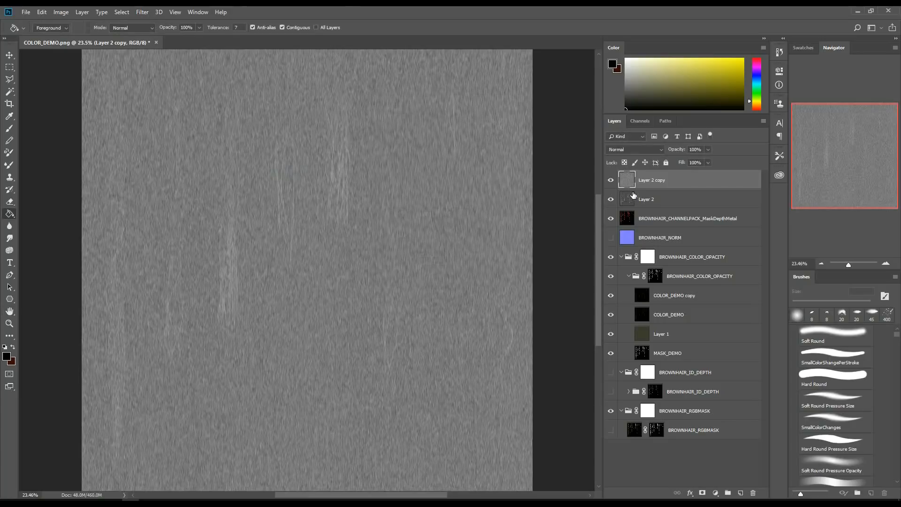
Blend the streaked noise layer over the hair in Overlay mode at 100% opacity
left_click_drag(678, 150, 612, 149)
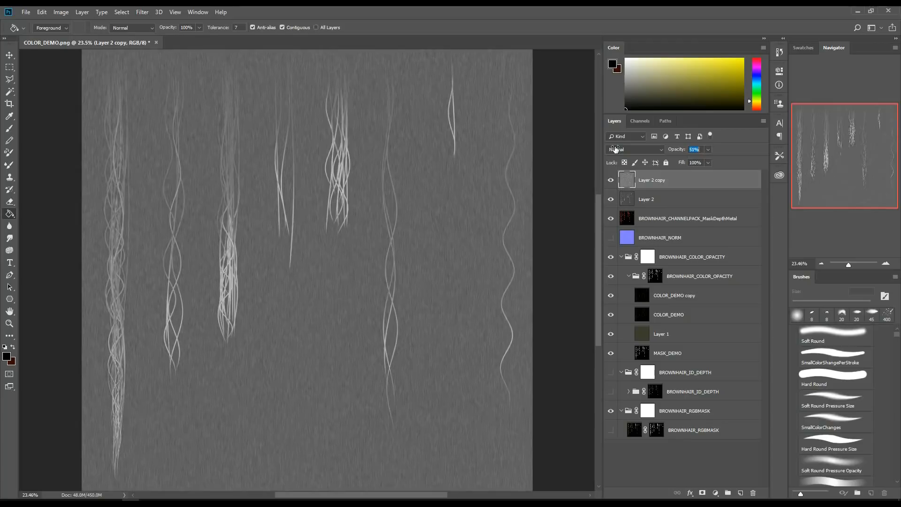
left_click(641, 148)
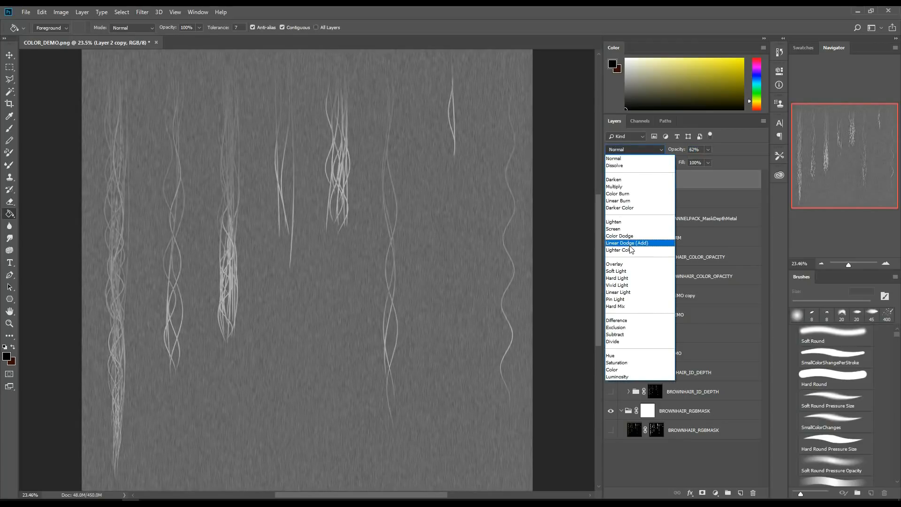
left_click(632, 264)
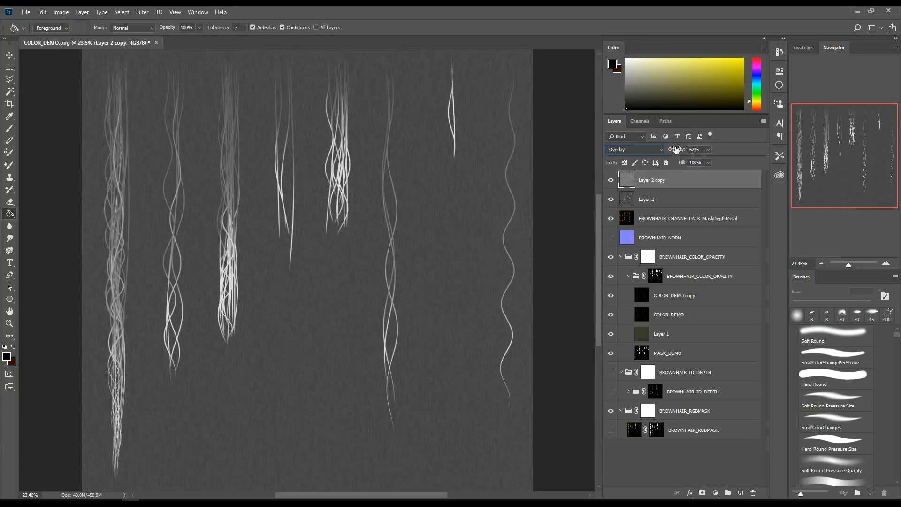
left_click_drag(676, 149, 734, 150)
Increase the noise layer's contrast with Levels, using input black 84, midtone 0.68 and input white 176
key("ctrl+l")
mouse_move(615, 287)
left_mouse_down()
mouse_move(646, 286)
mouse_move(596, 286)
left_mouse_up()
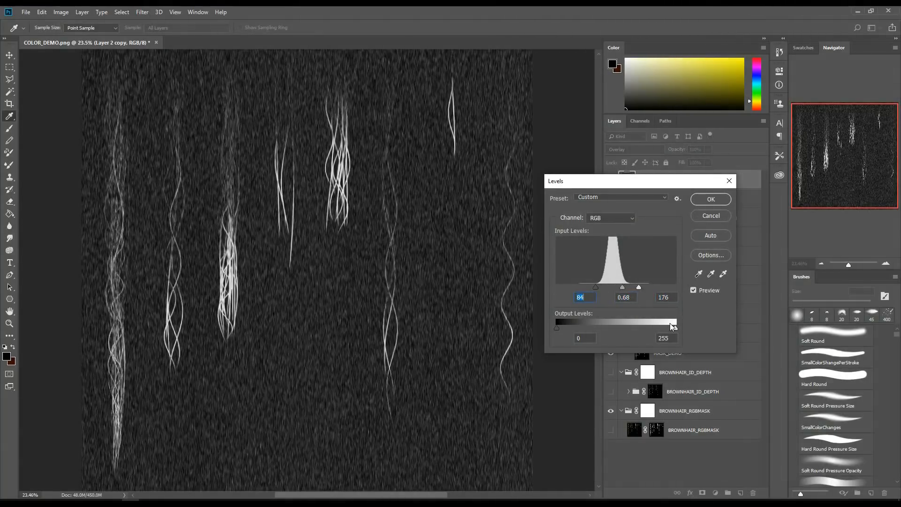
mouse_move(675, 327)
left_mouse_down()
mouse_move(620, 328)
mouse_move(675, 327)
left_mouse_up()
mouse_move(556, 327)
left_mouse_down()
mouse_move(628, 328)
mouse_move(540, 328)
left_mouse_up()
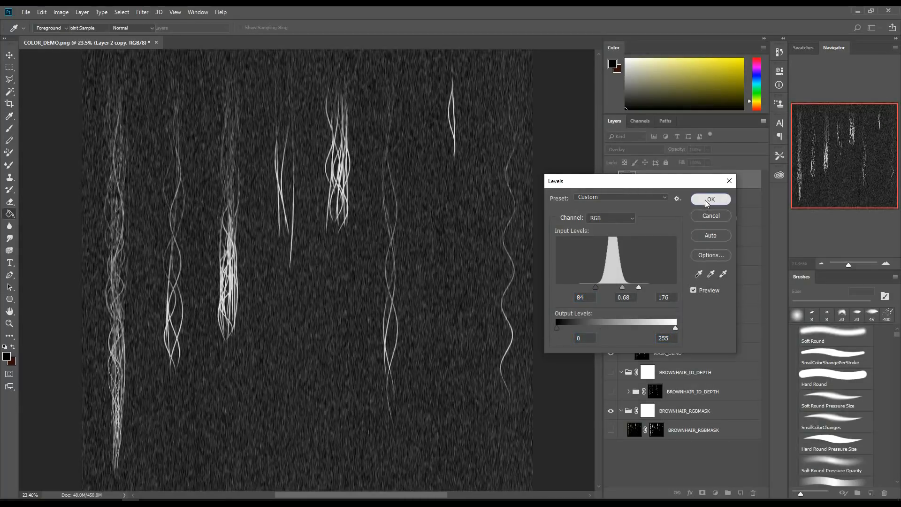
left_click(710, 199)
Apply Levels to Layer 2 with midtone 0.91, output black 49 and output white 92
left_click(634, 201)
key("ctrl+l")
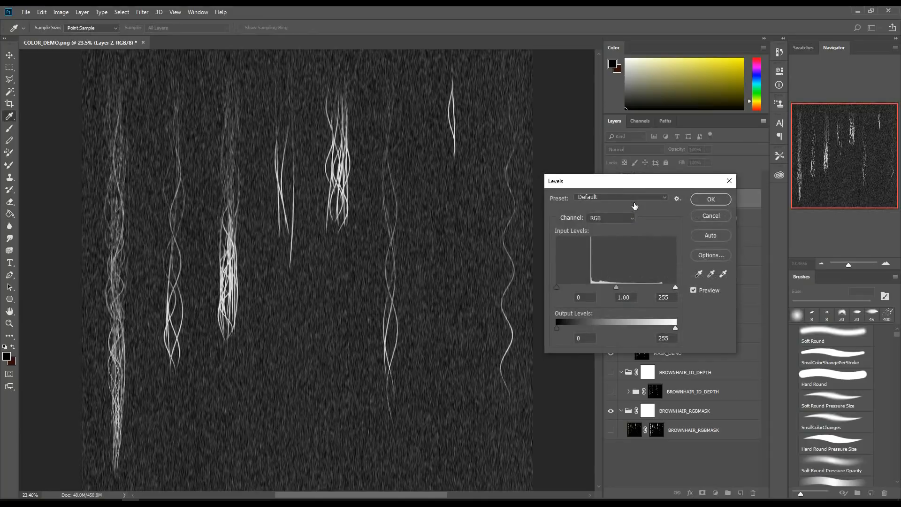
mouse_move(618, 287)
left_mouse_down()
mouse_move(639, 288)
mouse_move(619, 287)
left_mouse_up()
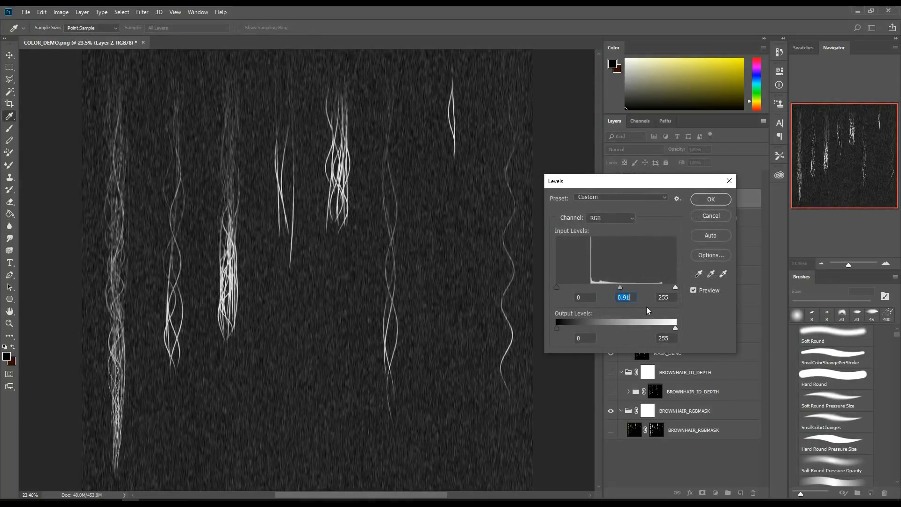
left_click_drag(675, 327, 599, 326)
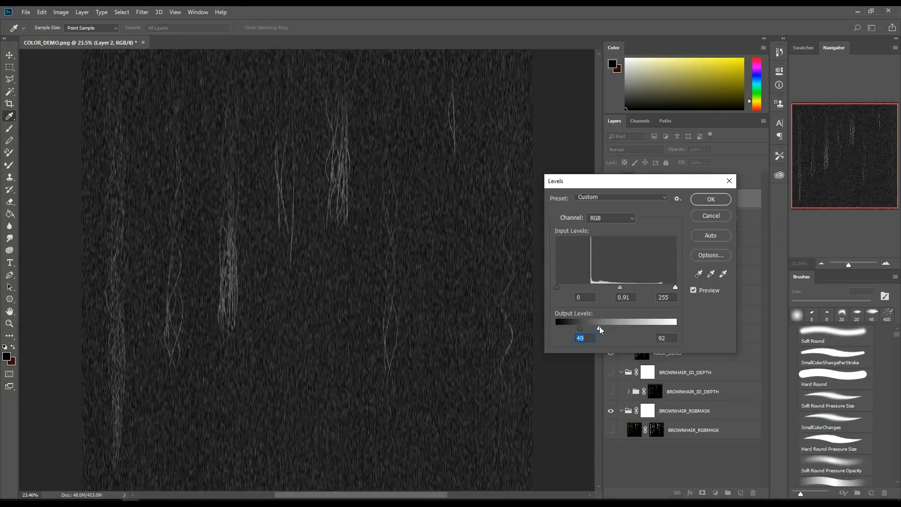
key("g")
left_click(712, 200)
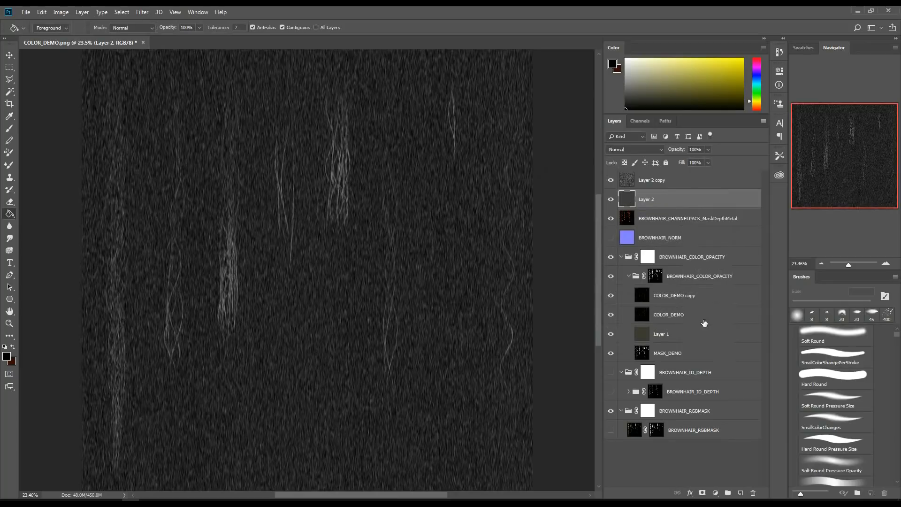
Show the BROWNHAIR_RGBMASK layer and copy its image into a new layer above Layer 2 copy
left_click(634, 434)
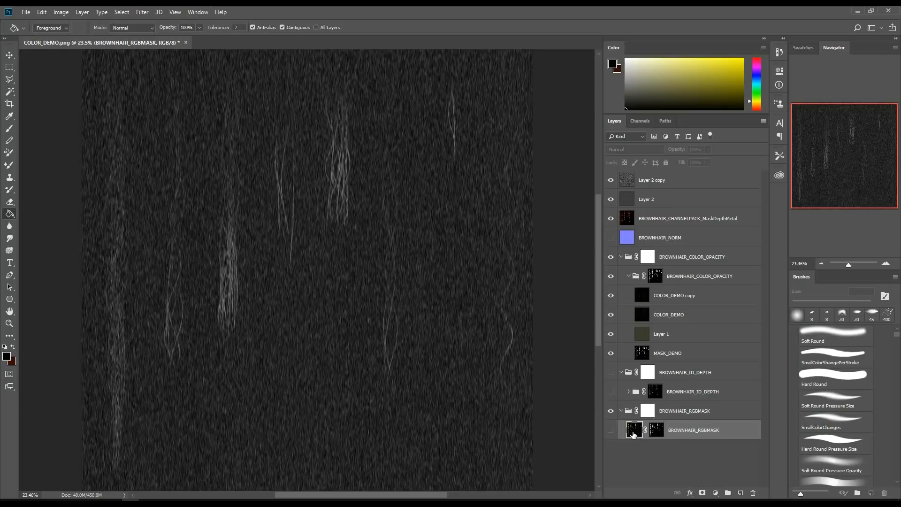
left_click(611, 431)
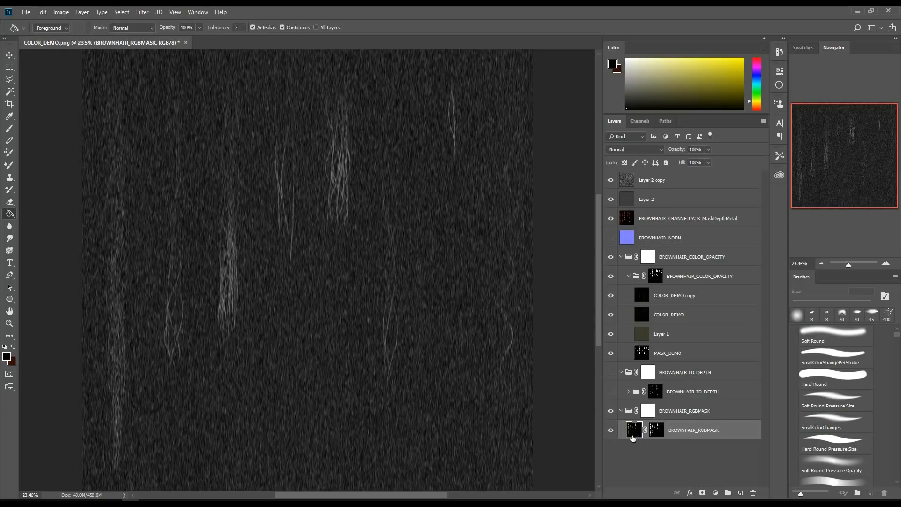
key("ctrl+a")
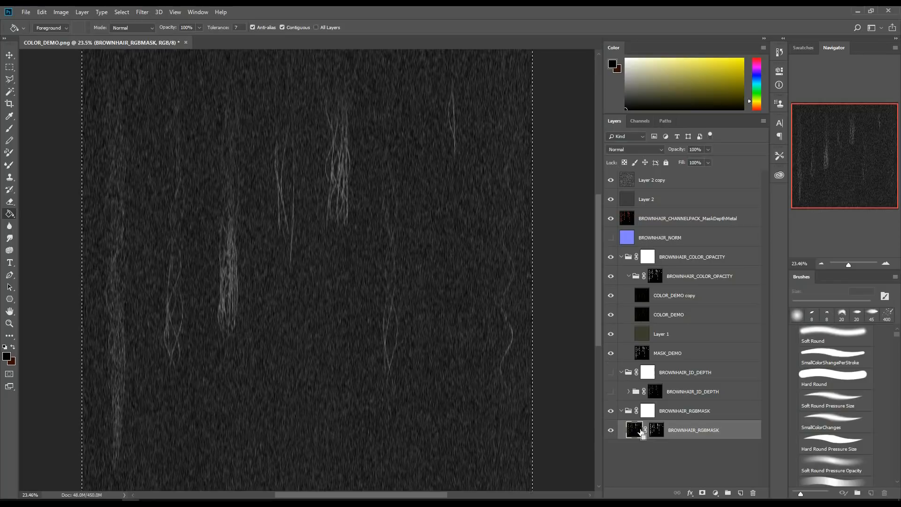
left_click(653, 186)
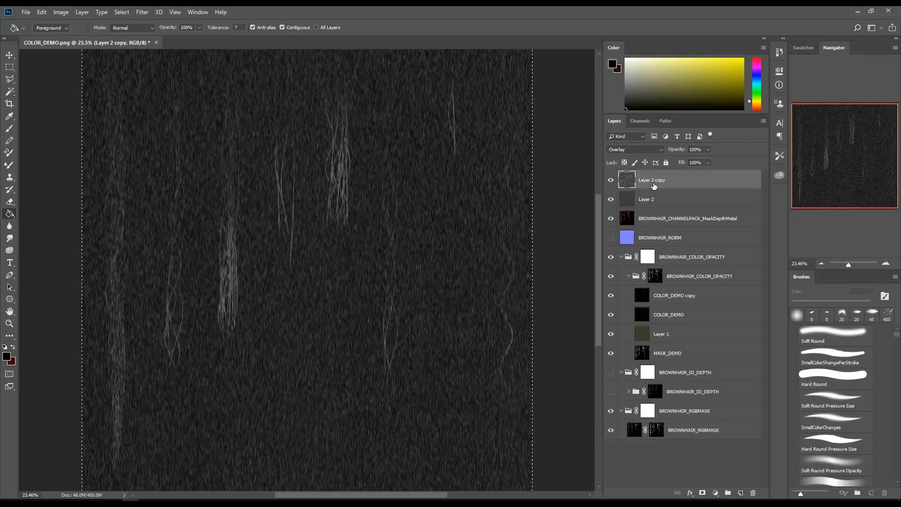
key("ctrl+v")
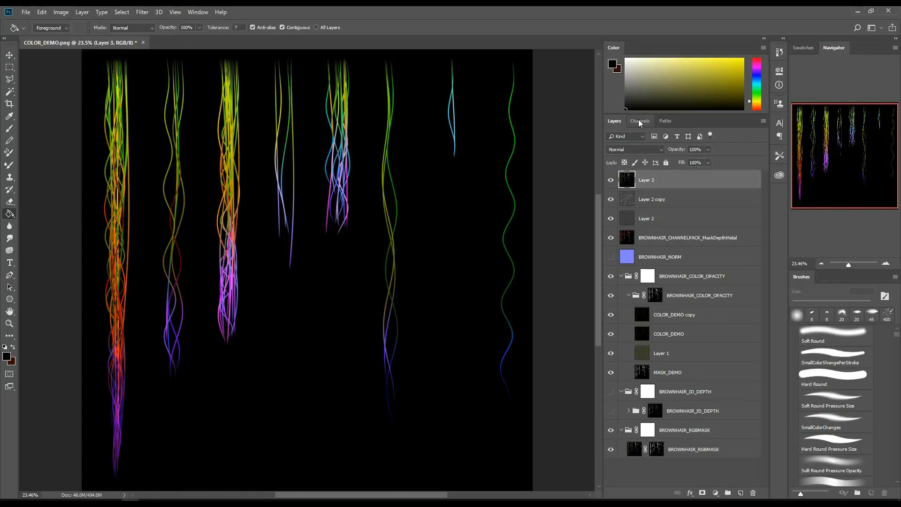
Compare the pasted RGB mask's color channels and copy its Green channel into a new layer directly above Layer 2
left_click(639, 121)
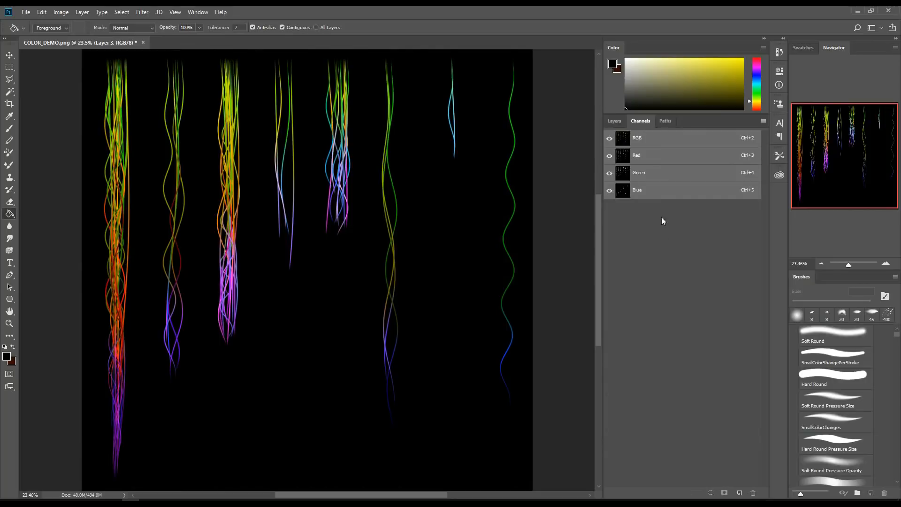
left_click(628, 162)
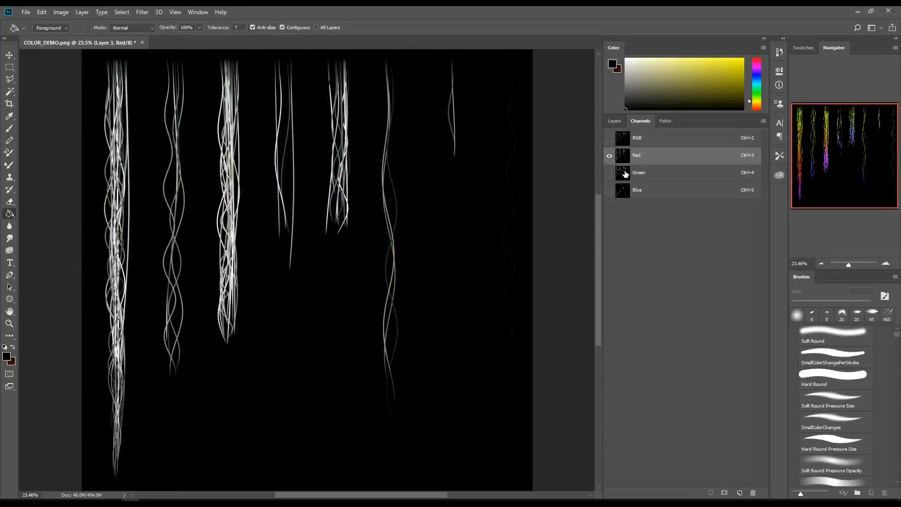
left_click(627, 174)
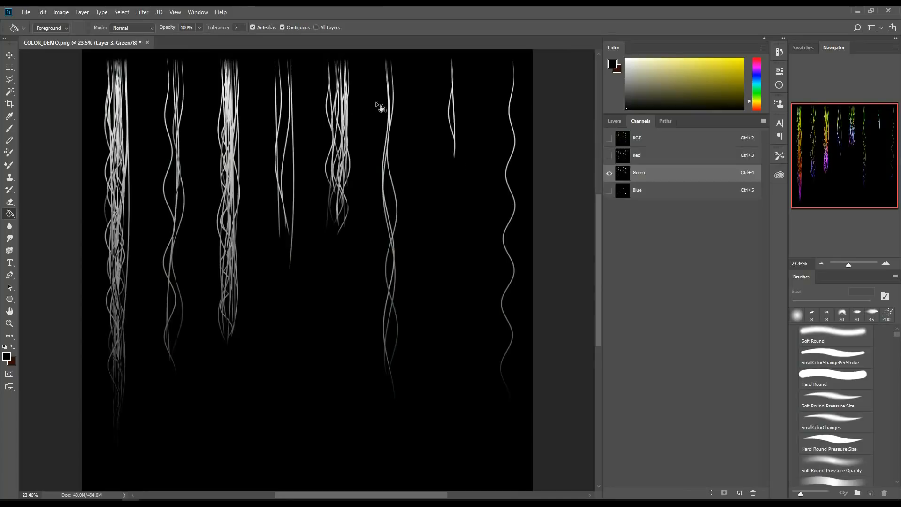
left_click(620, 192)
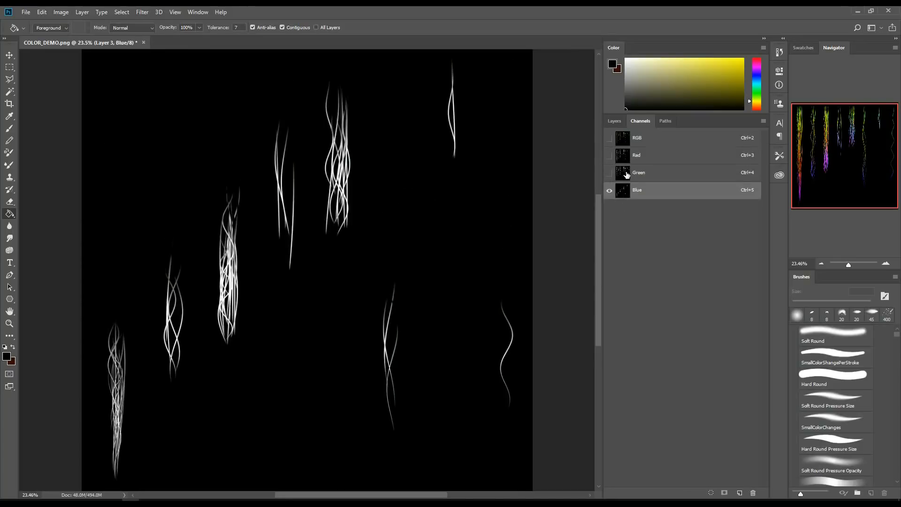
left_click(627, 174)
key("ctrl+a")
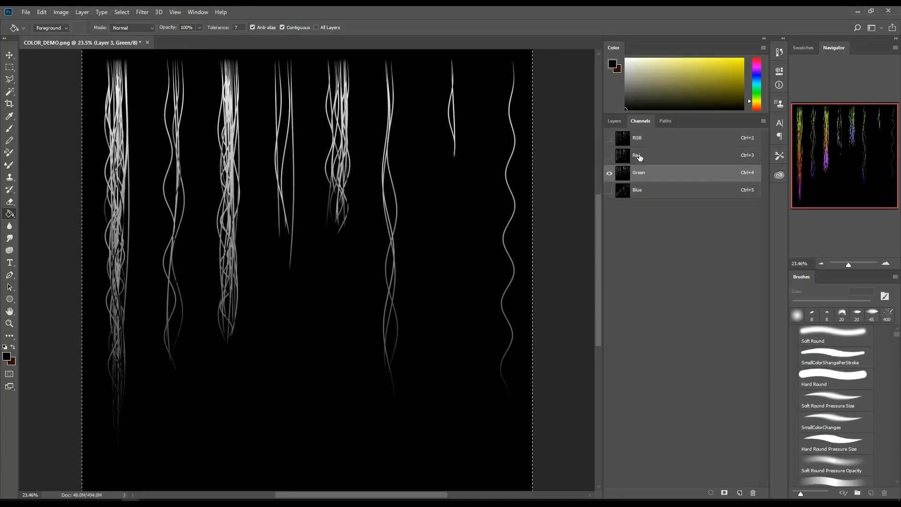
left_click(639, 157)
left_click(637, 143)
left_click(611, 121)
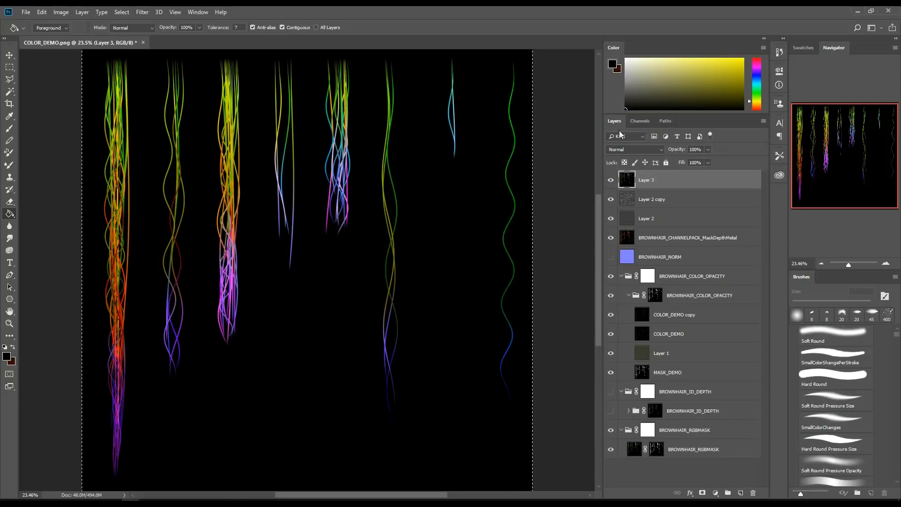
left_click(648, 200)
left_click(648, 221)
key("ctrl+v")
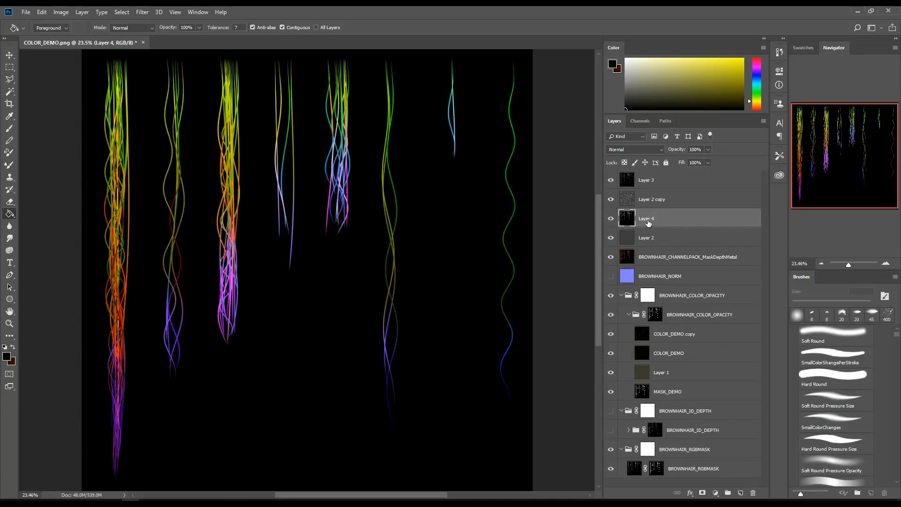
Set the green-channel mask layer to Screen mode at 36% opacity and hide the RGB mask copy in Layer 3
left_click(648, 151)
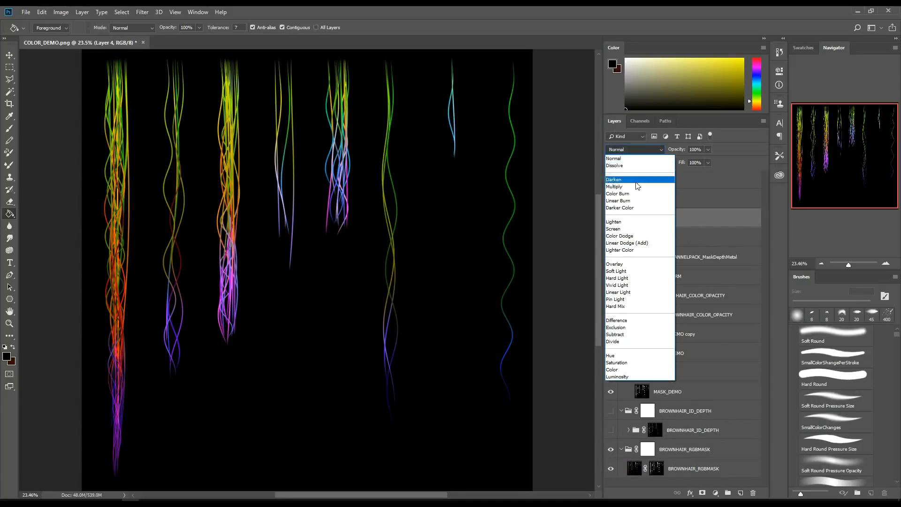
left_click(629, 228)
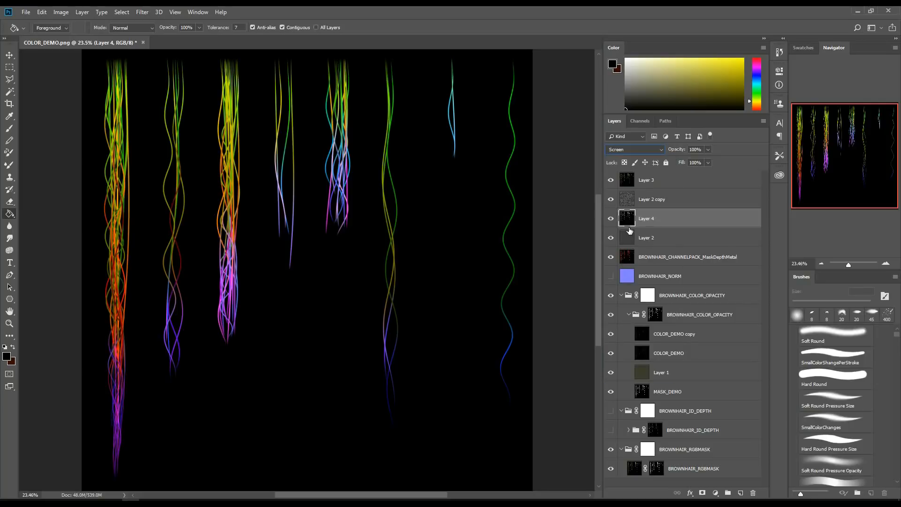
left_click(611, 181)
left_click_drag(684, 153, 591, 150)
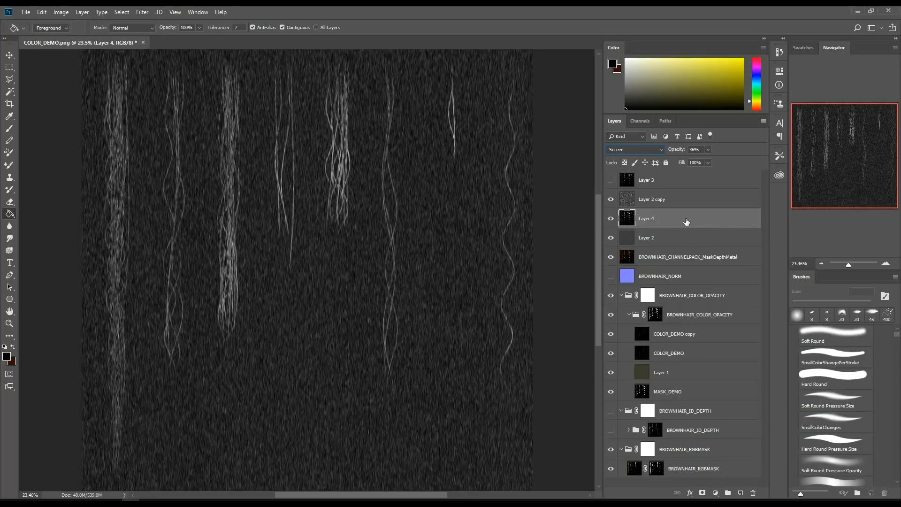
Merge Layer 2 copy, Layer 4 and Layer 2 into a single layer
left_click(661, 202)
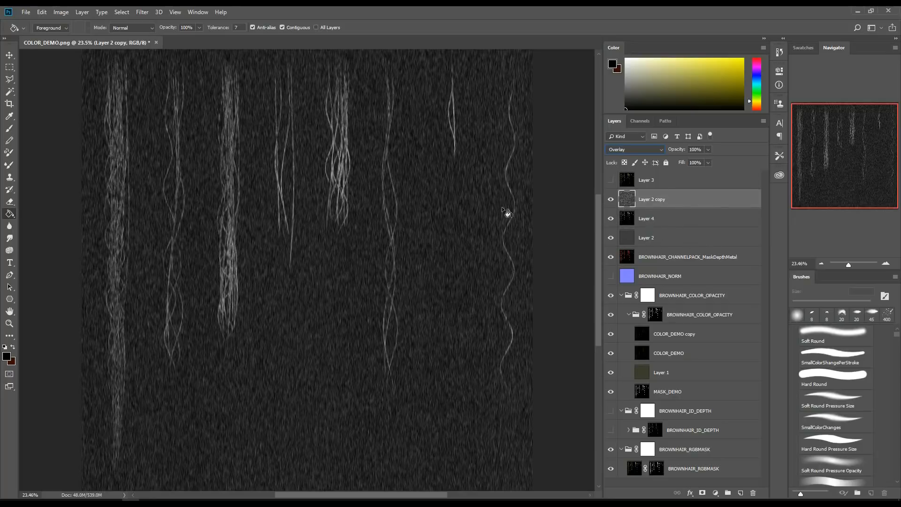
left_click(654, 241, "shift")
right_click(655, 242)
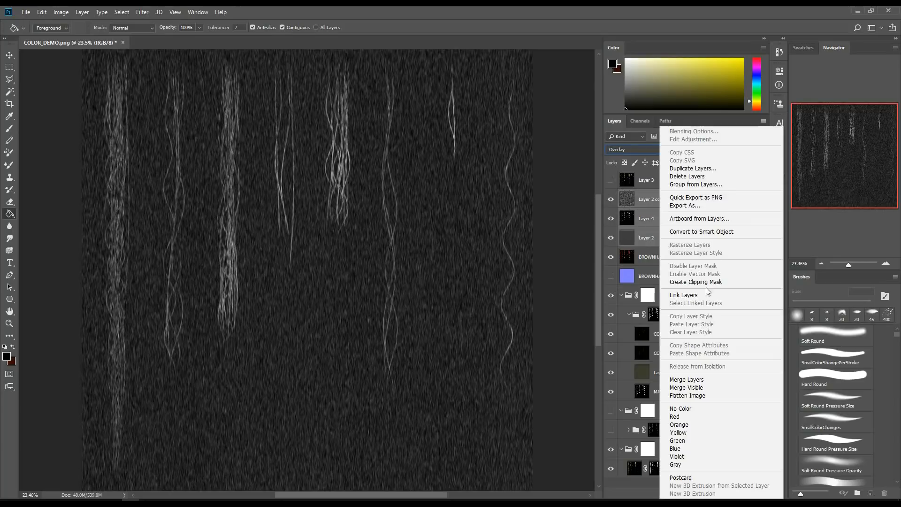
left_click(704, 378)
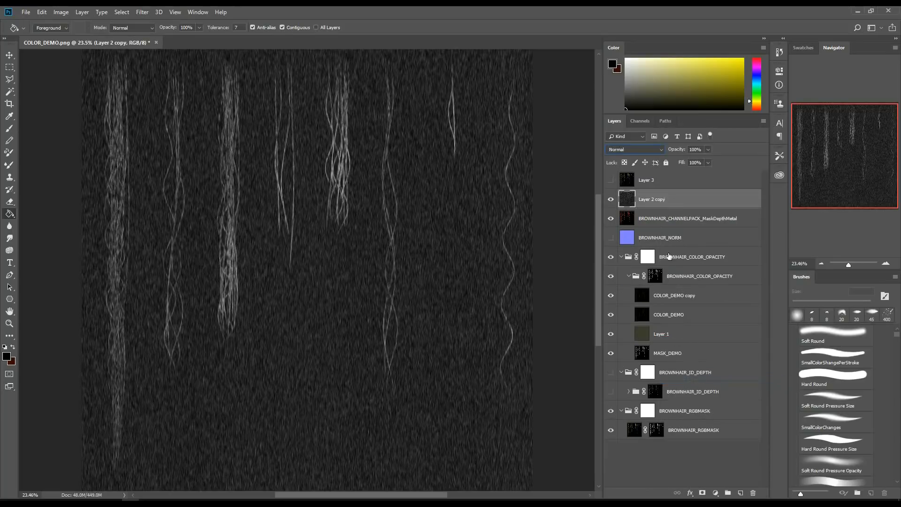
Copy the merged metal map, hide its layer, and paste it into the Blue channel of BROWNHAIR_CHANNELPACK_MaskDepthMetal
left_click(610, 198)
left_click(611, 218, "alt")
left_click(610, 218, "alt")
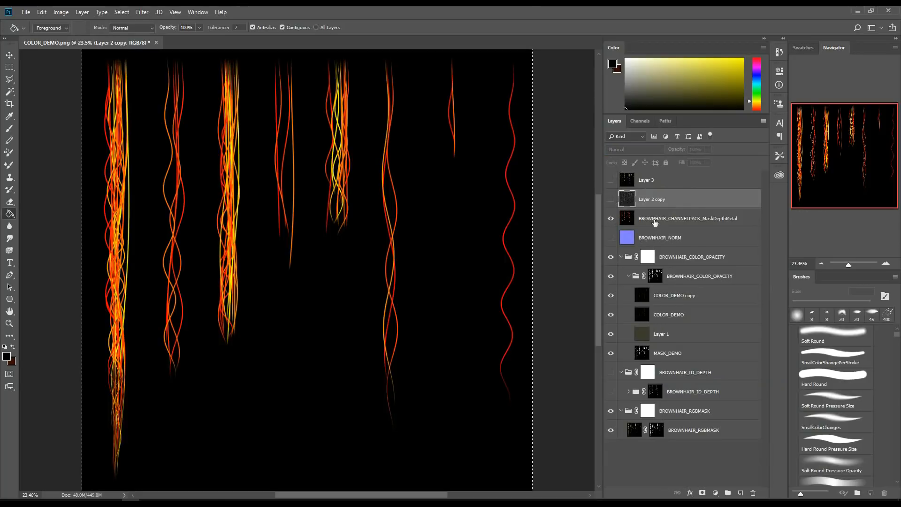
left_click(626, 218)
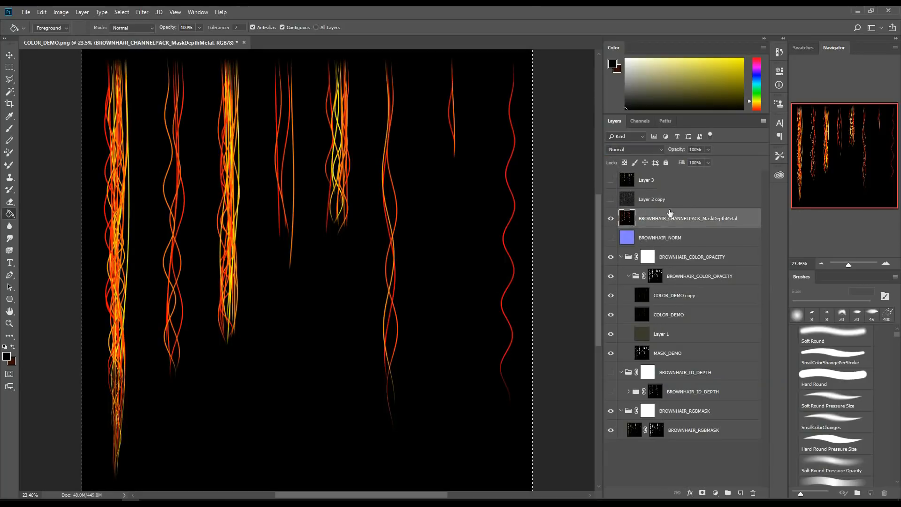
left_click(642, 121)
left_click(640, 195)
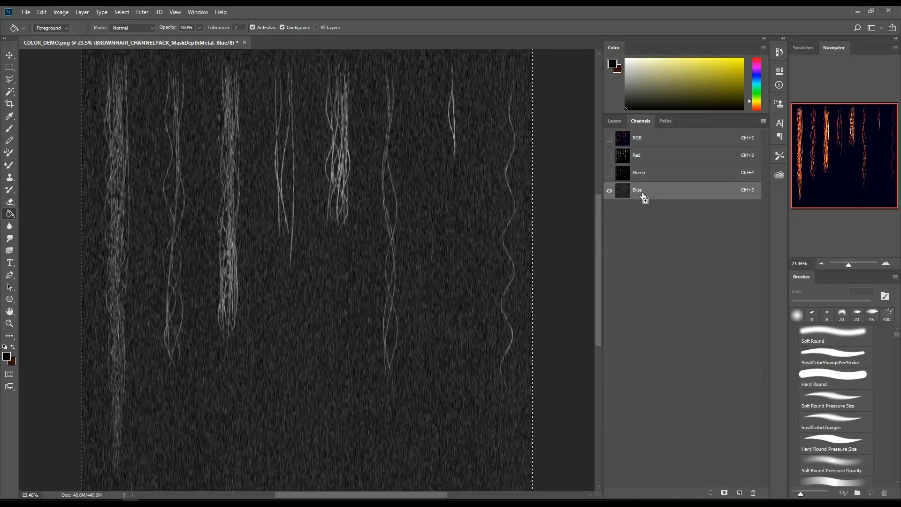
left_click(638, 138)
left_click(614, 121)
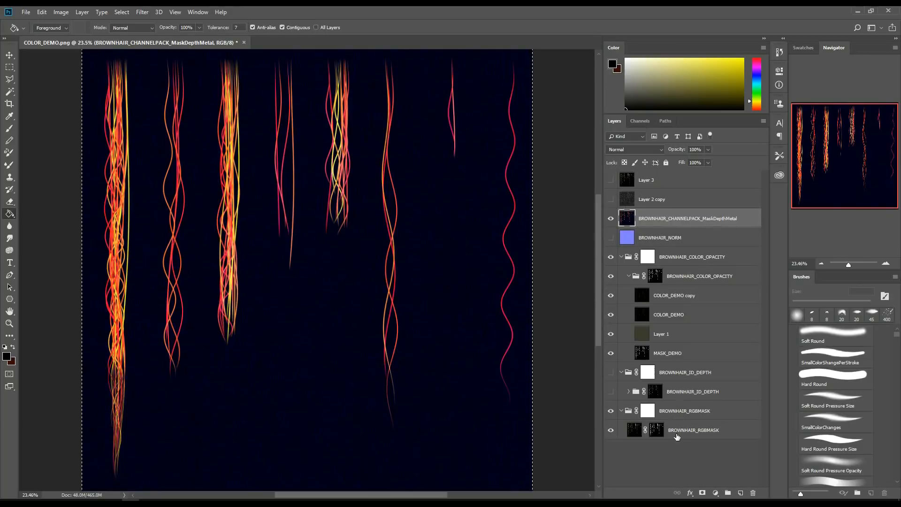
Copy the BROWNHAIR_RGBMASK layer's mask, try pasting it above the channel pack layer, and undo the paste
left_click(657, 430)
left_click(656, 430, "alt")
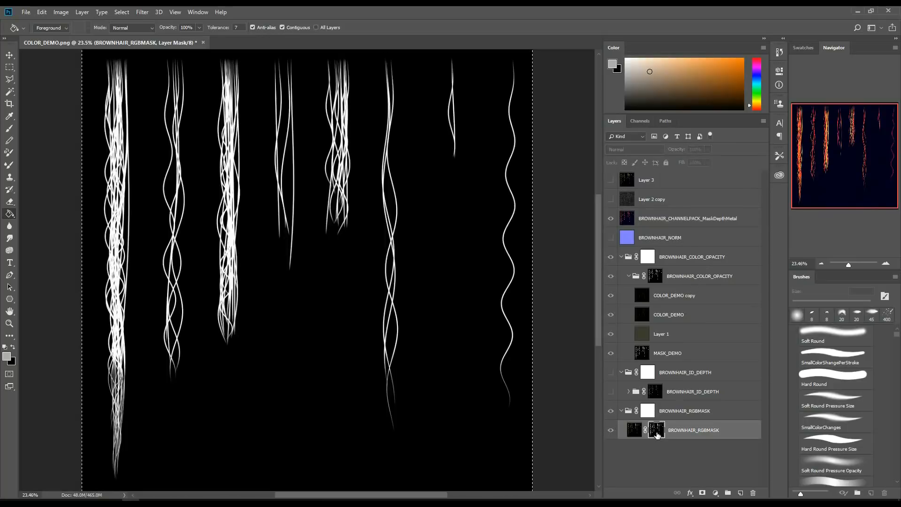
left_click(633, 225)
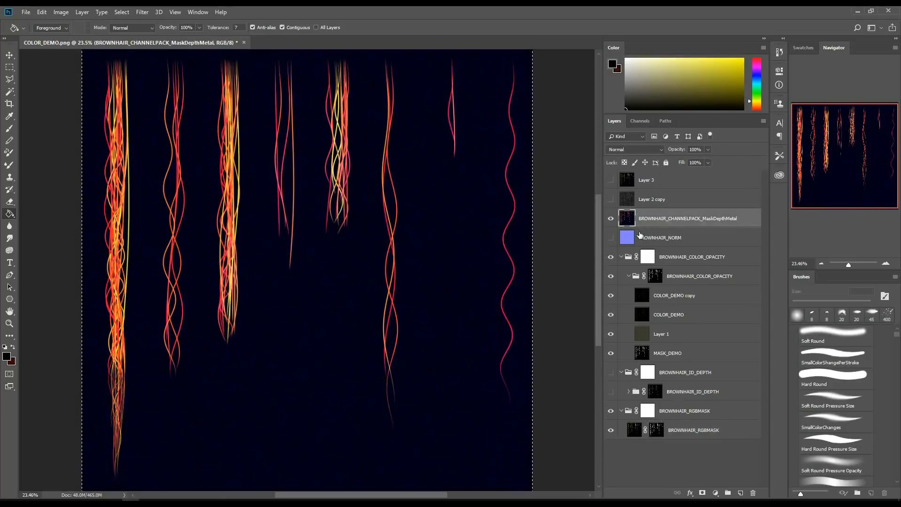
key("ctrl+v")
key("ctrl+z")
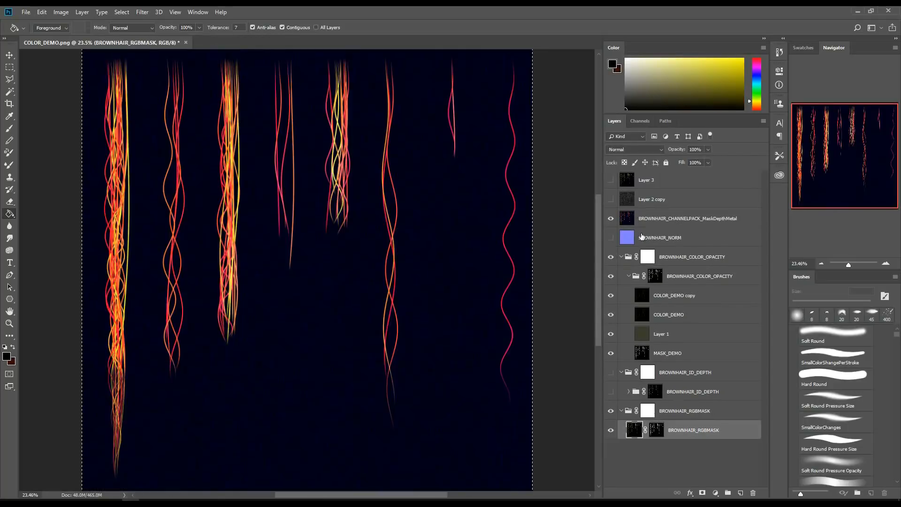
left_click(658, 430)
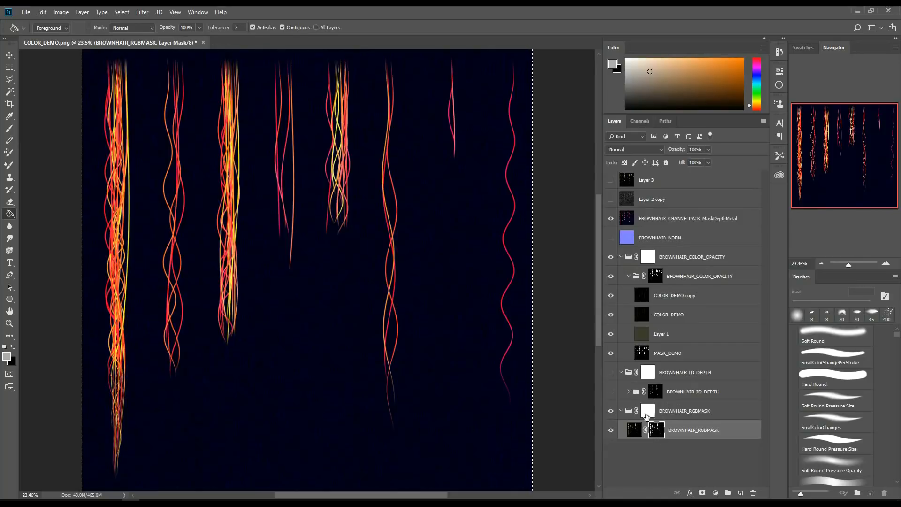
Reset all warning dialogs in the General preferences and accept the preferences
left_click(26, 12)
mouse_move(36, 15)
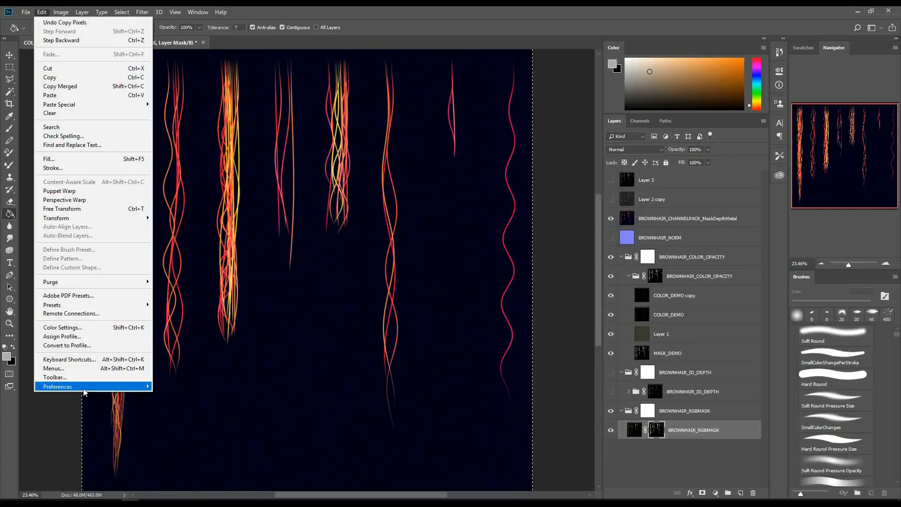
mouse_move(84, 391)
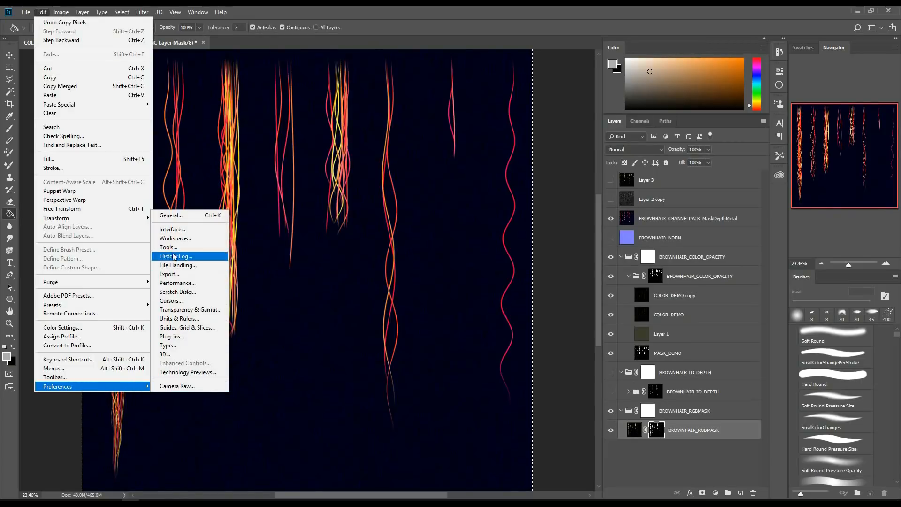
left_click(172, 215)
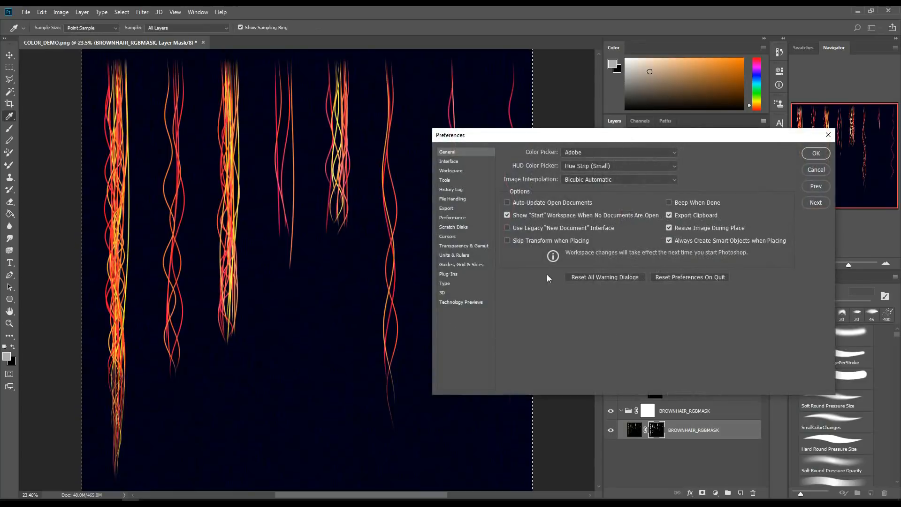
left_click(606, 277)
key("Return")
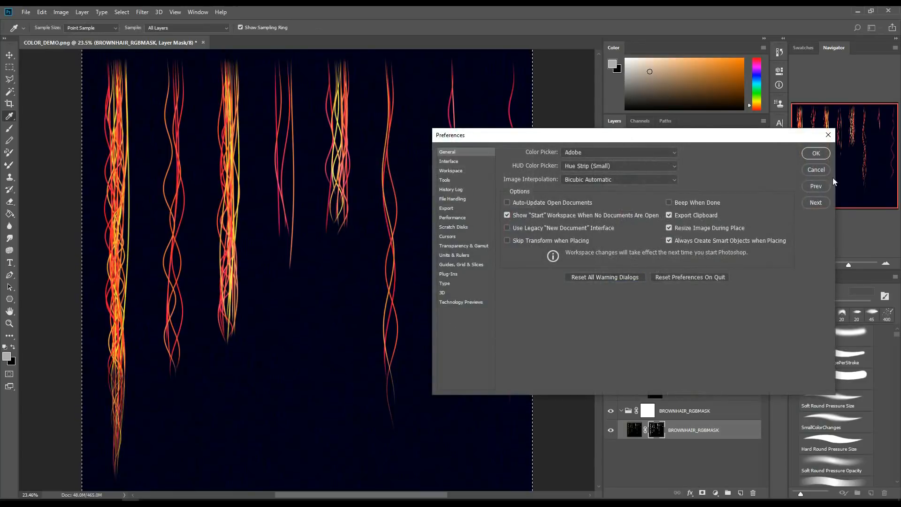
left_click(815, 153)
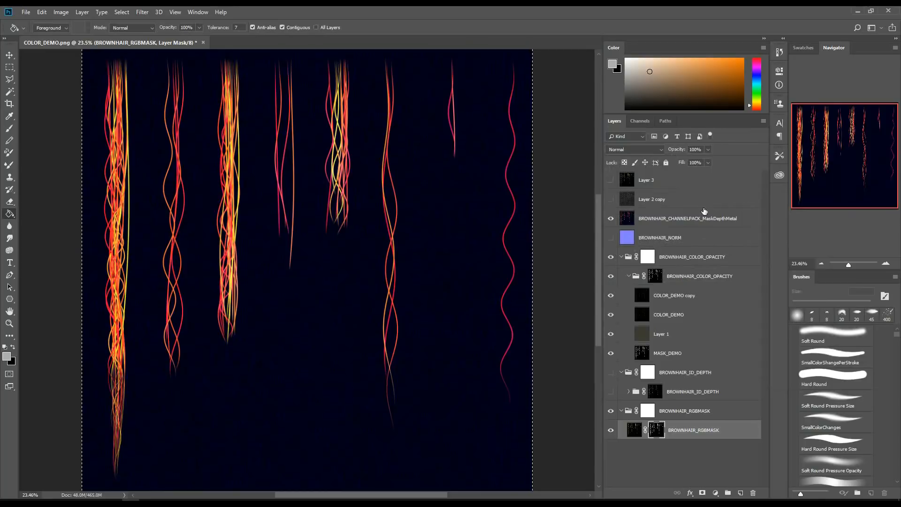
Add a layer mask to BROWNHAIR_CHANNELPACK_MaskDepthMetal and paste the copied hair strand mask into it
left_click(631, 222)
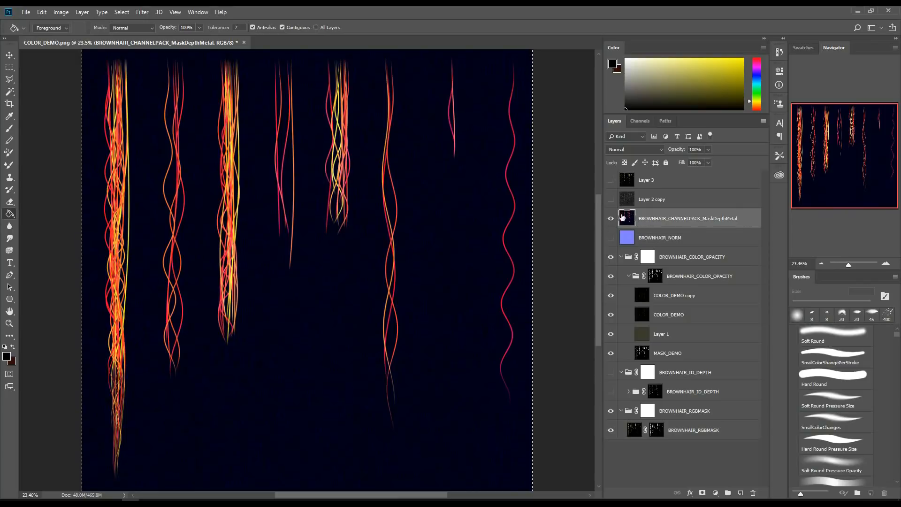
left_click(702, 492)
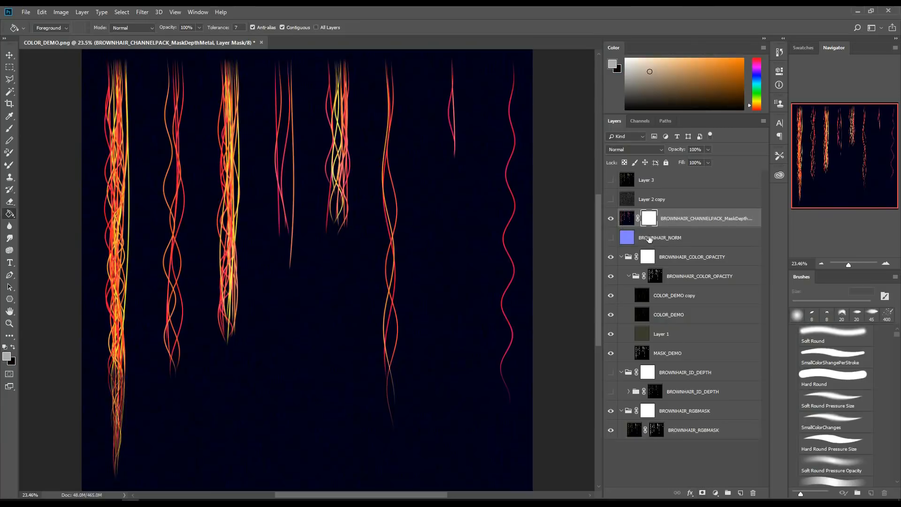
left_click(649, 222, "alt")
key("ctrl+v")
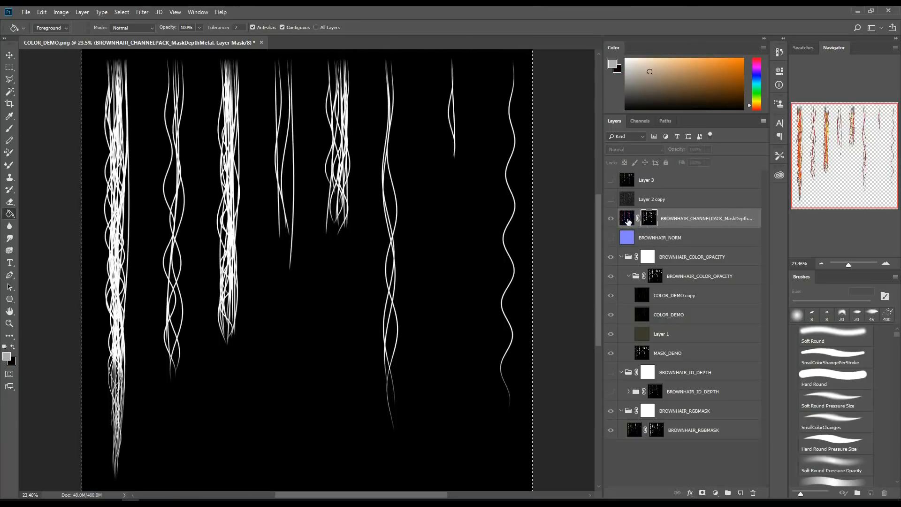
Rename the channel pack layer as BROWNHAIR_PackedRGB_MaskDepthMetal
left_click(628, 221)
double_click(741, 220)
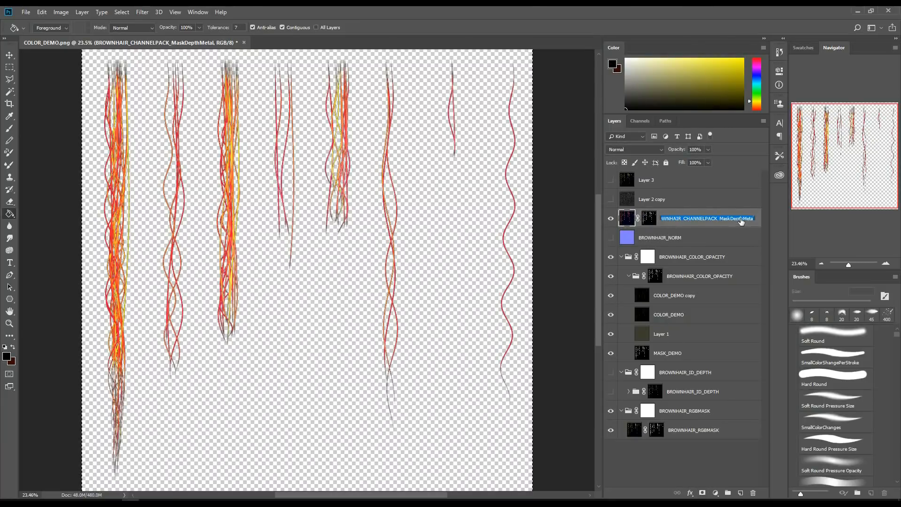
left_click_drag(684, 219, 706, 220)
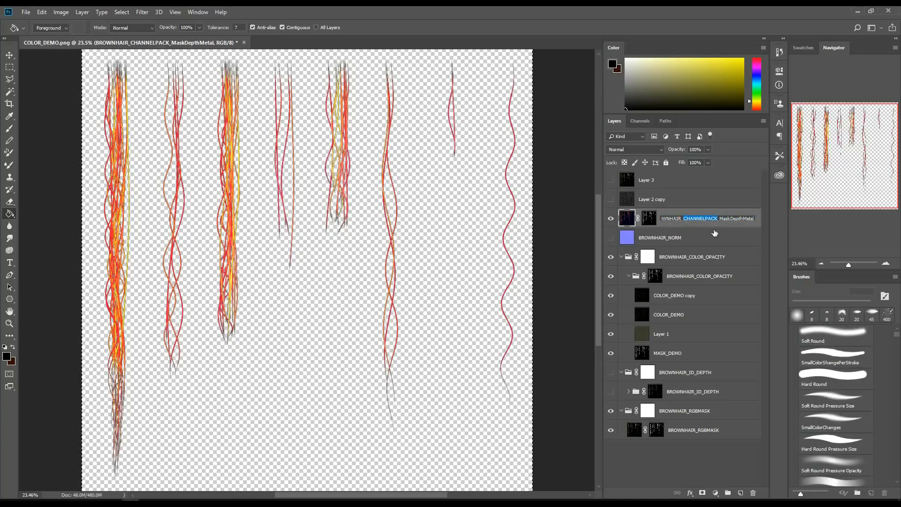
type("Packed")
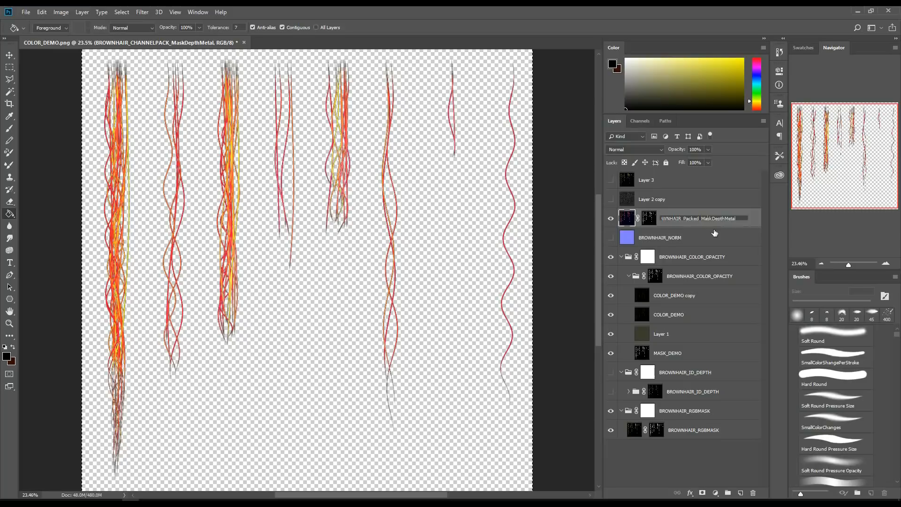
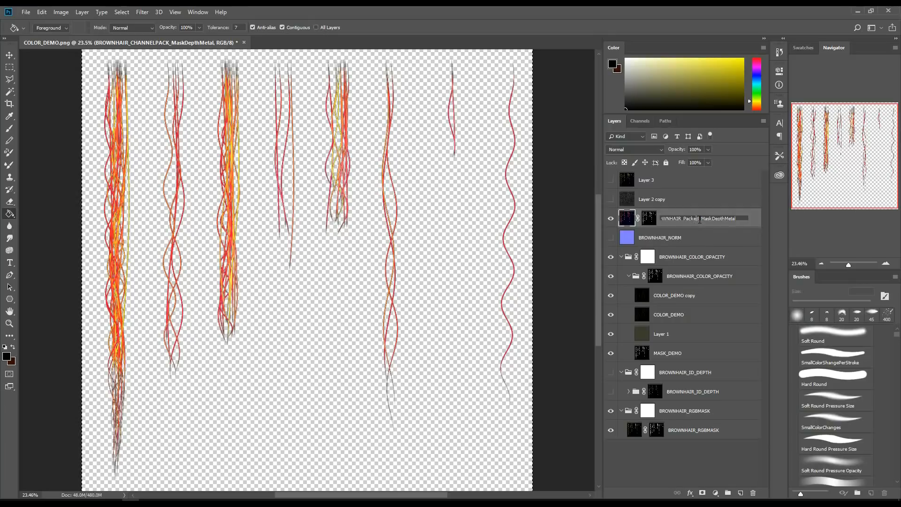
left_click(699, 219)
type("RGB")
key("Return")
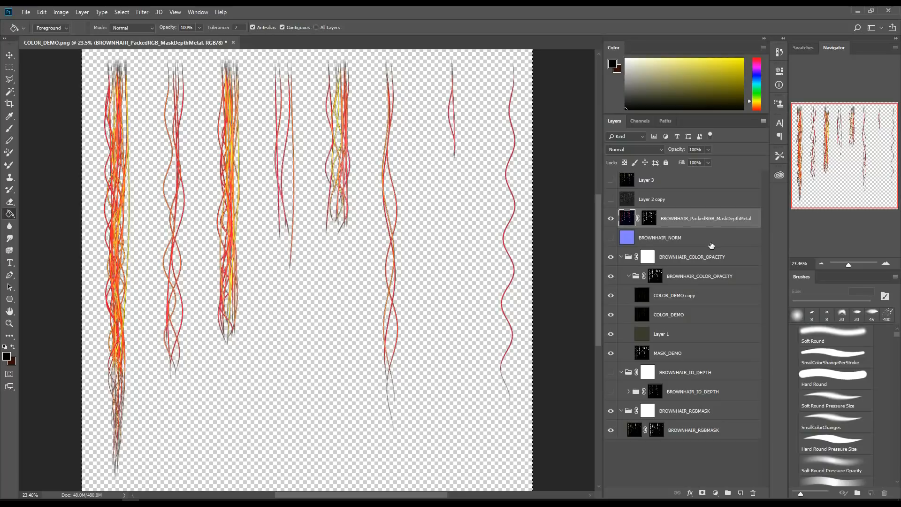
Try to remove the packed RGB layer's mask by applying it to the layer, and undo the removal
left_click_drag(648, 220, 753, 492)
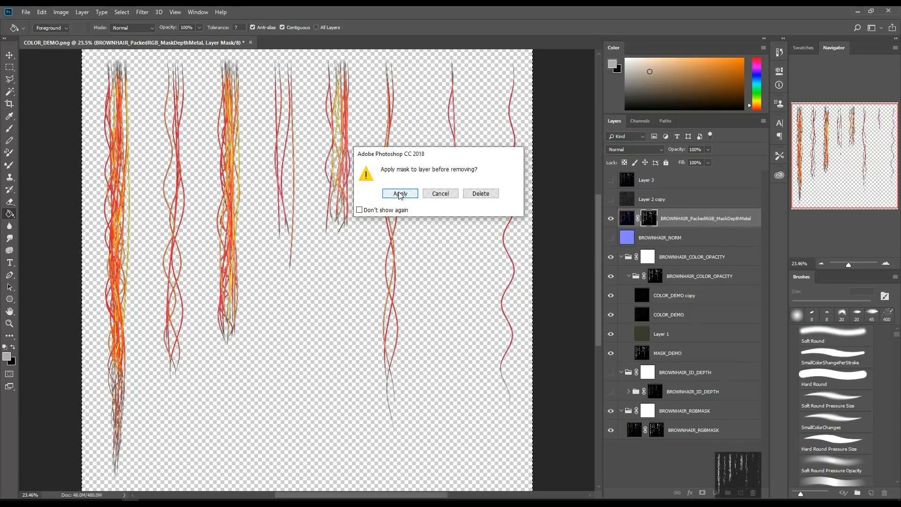
key("Return")
key("ctrl+z")
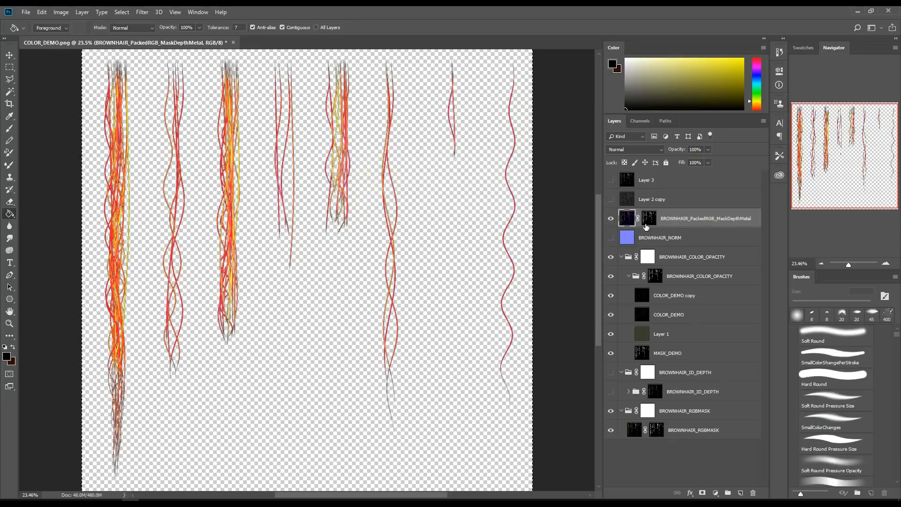
Delete the layer mask from BROWNHAIR_PackedRGB_MaskDepthMetal without applying it
left_click_drag(651, 222, 753, 493)
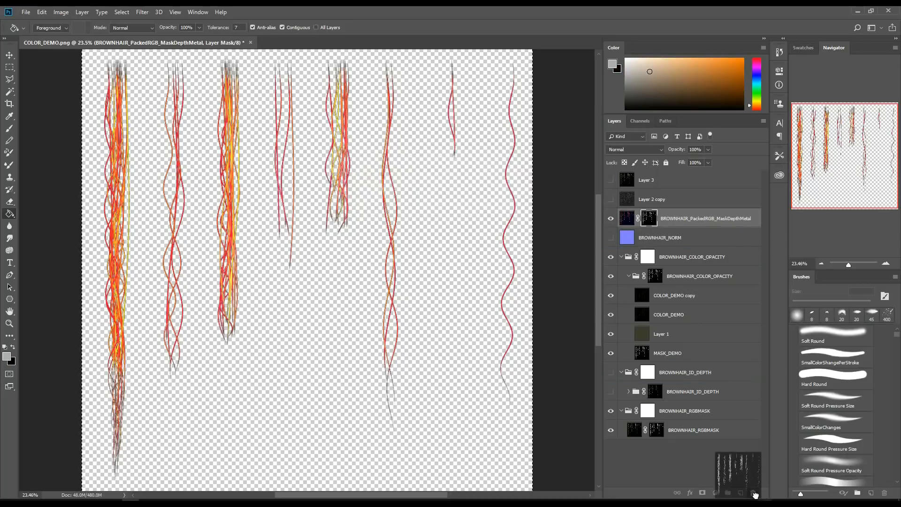
left_click(485, 194)
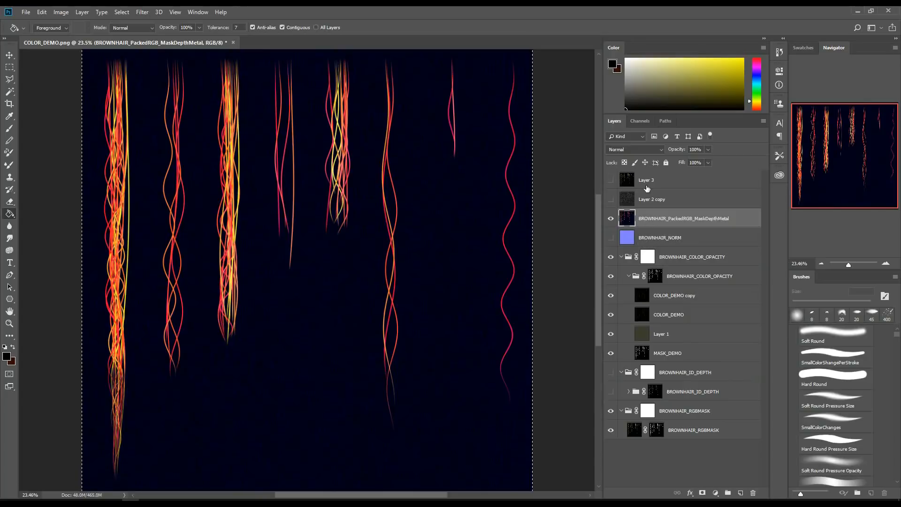
Export the BROWNHAIR_PackedRGB_MaskDepthMetal layer as a 4096 x 4096 PNG into the PROCESSED folder on the Desktop
right_click(626, 221)
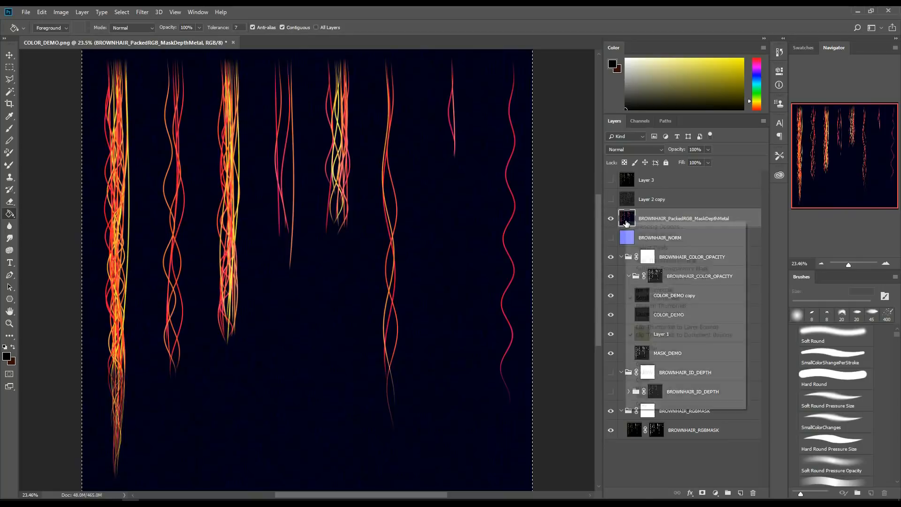
right_click(669, 212)
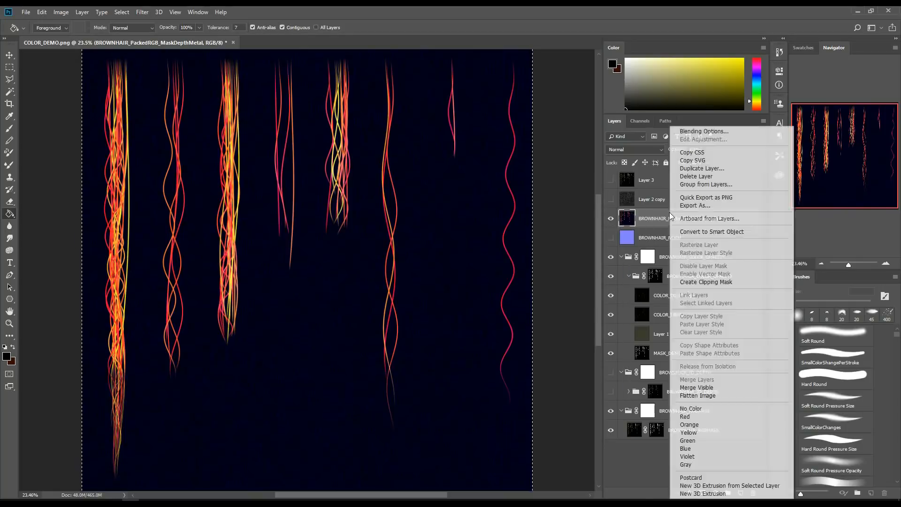
left_click(699, 208)
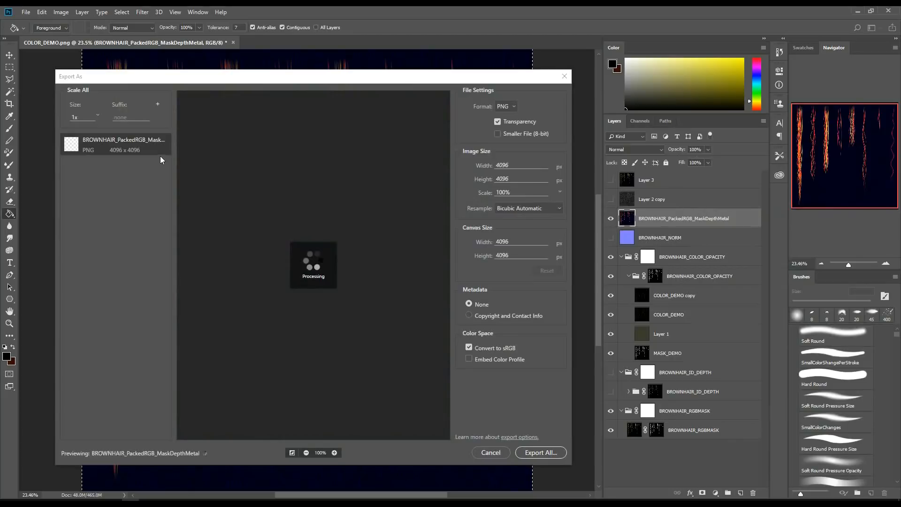
left_click(542, 455)
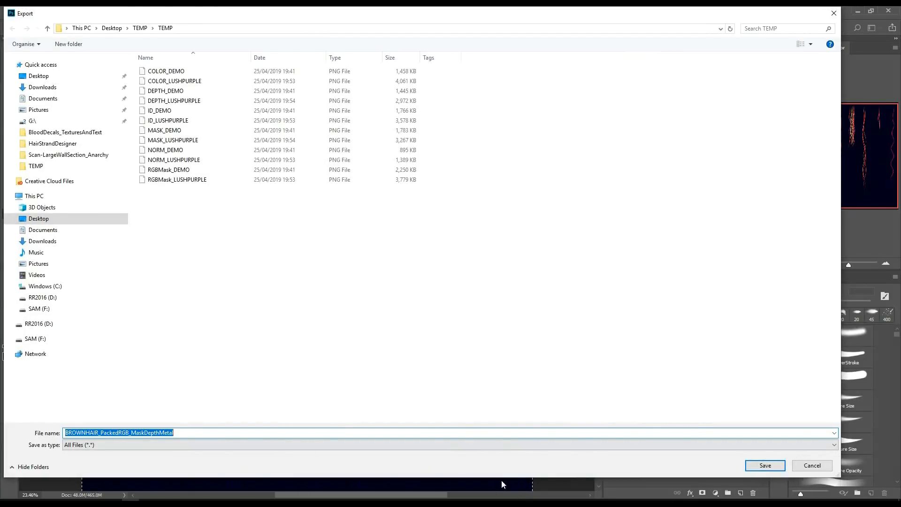
left_click(39, 76)
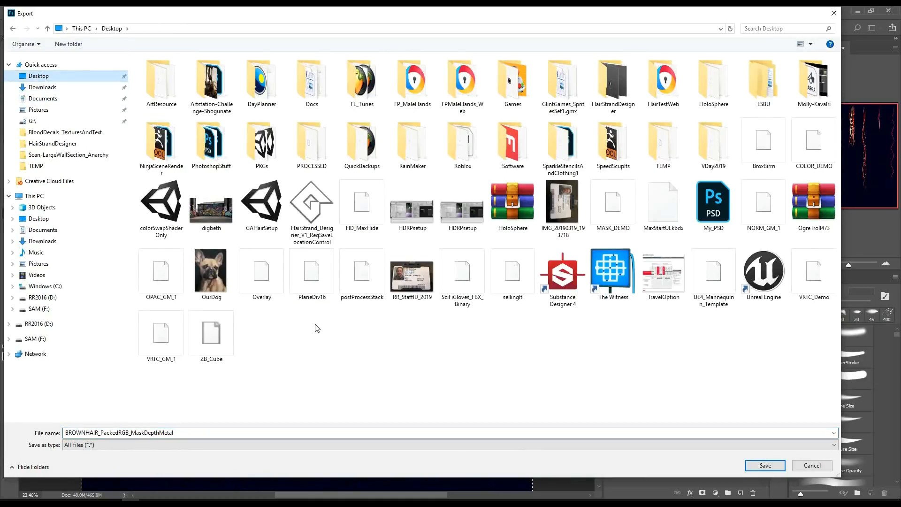
double_click(303, 166)
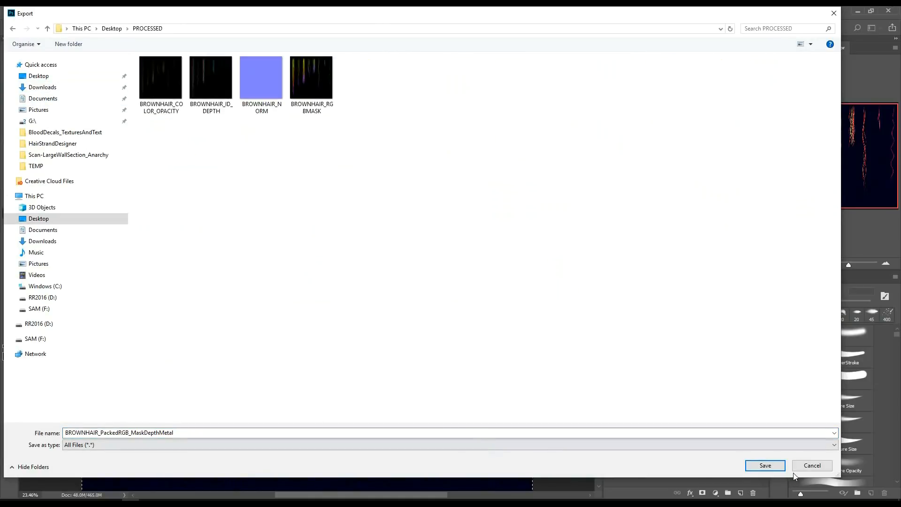
left_click(765, 465)
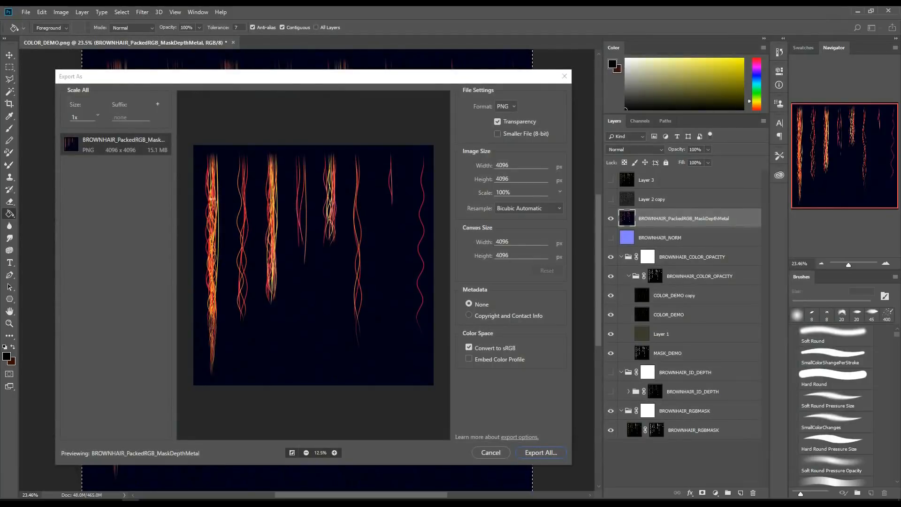
Leave the export settings, switch to File Explorer and open the PROCESSED folder on the Desktop
key("Escape")
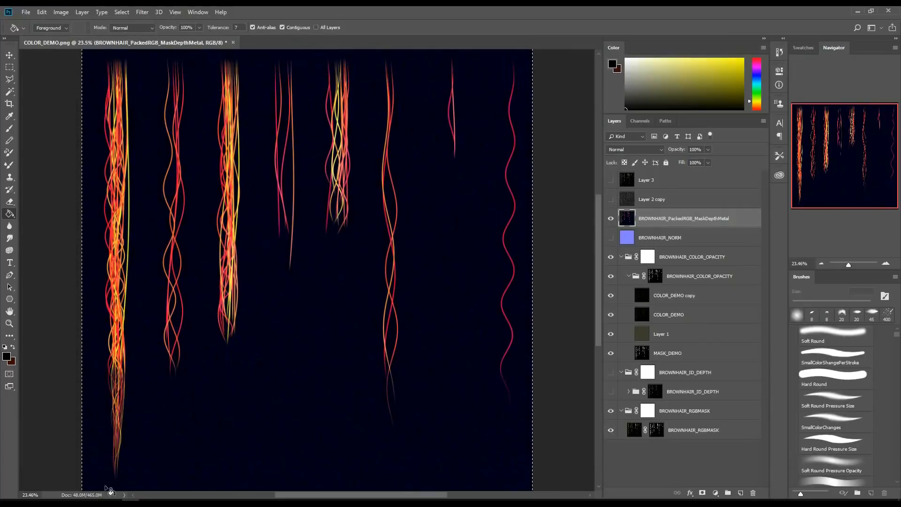
left_click(44, 503)
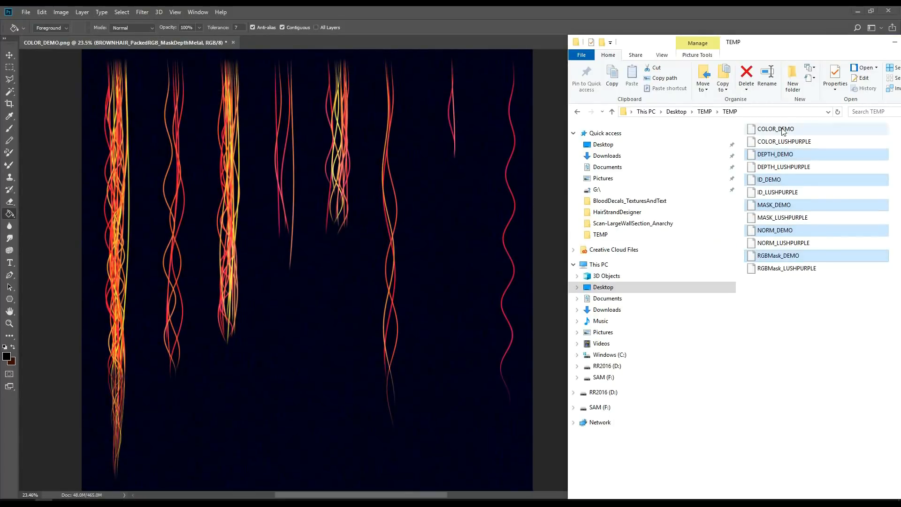
left_click(676, 112)
left_click_drag(780, 47, 478, 28)
scroll(544, 393, "down", 6)
scroll(543, 393, "up", 2)
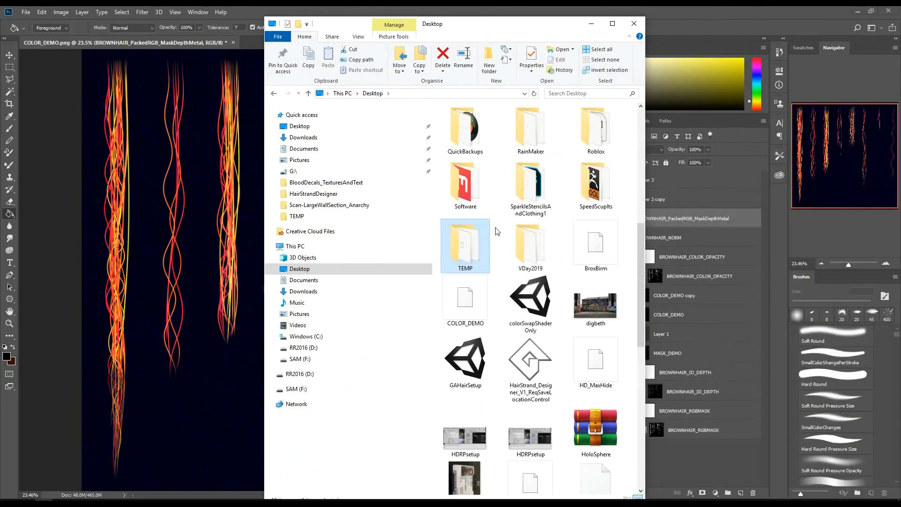
scroll(540, 249, "up", 3)
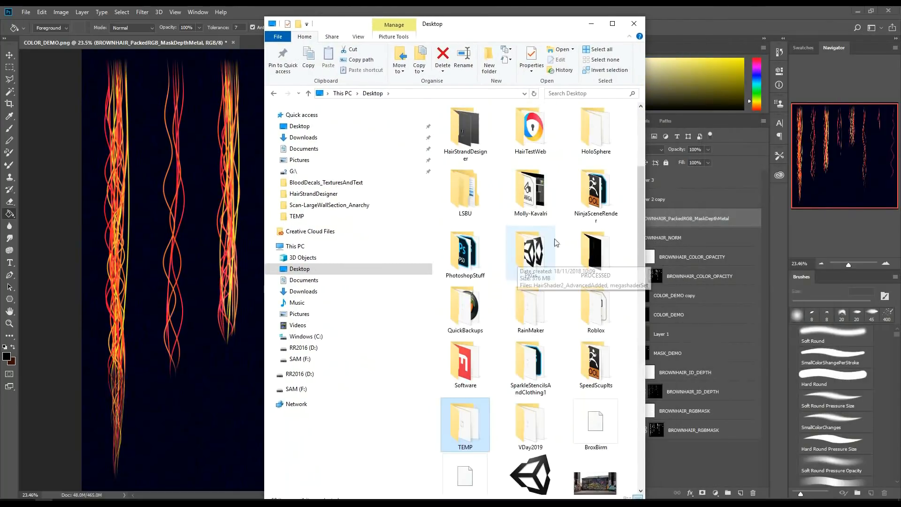
double_click(595, 257)
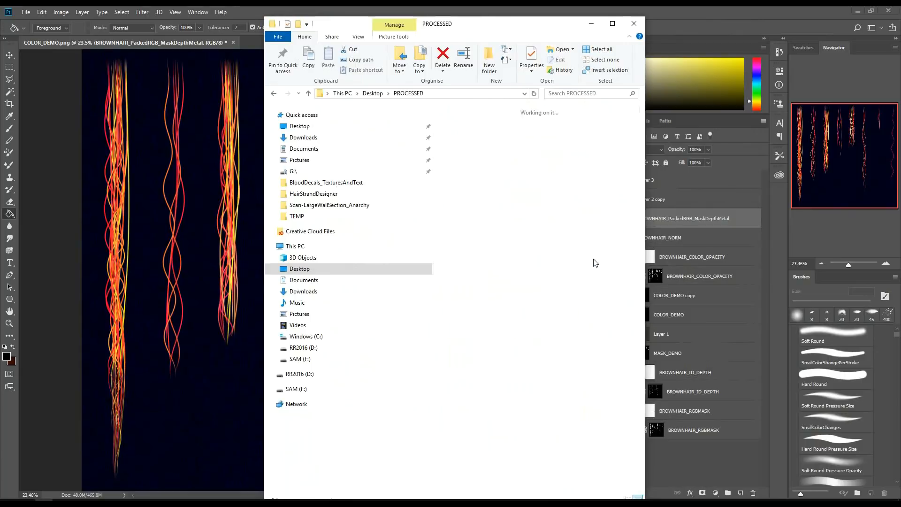
View the exported BROWNHAIR textures in Photos one by one: COLOR_OPACITY, ID_DEPTH, NORM, PackedRGB_MaskDepthMetal and RGBMASK
double_click(464, 136)
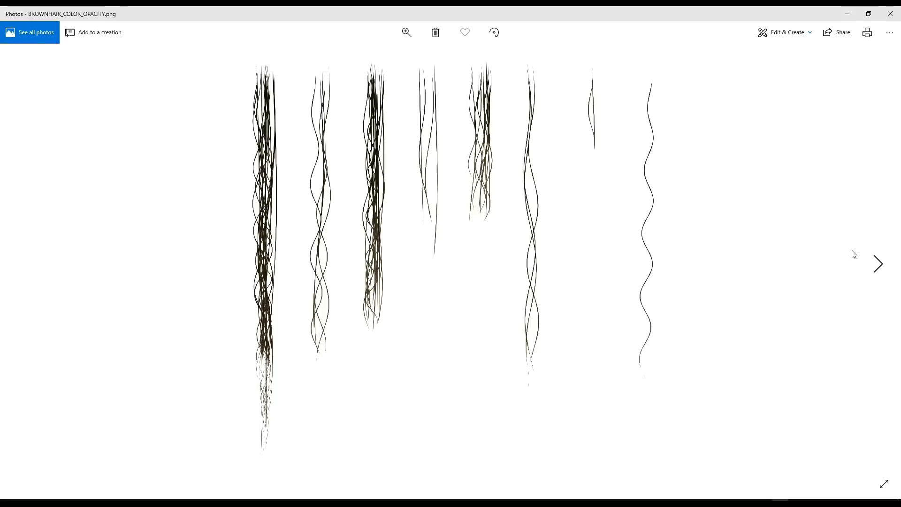
left_click(878, 264)
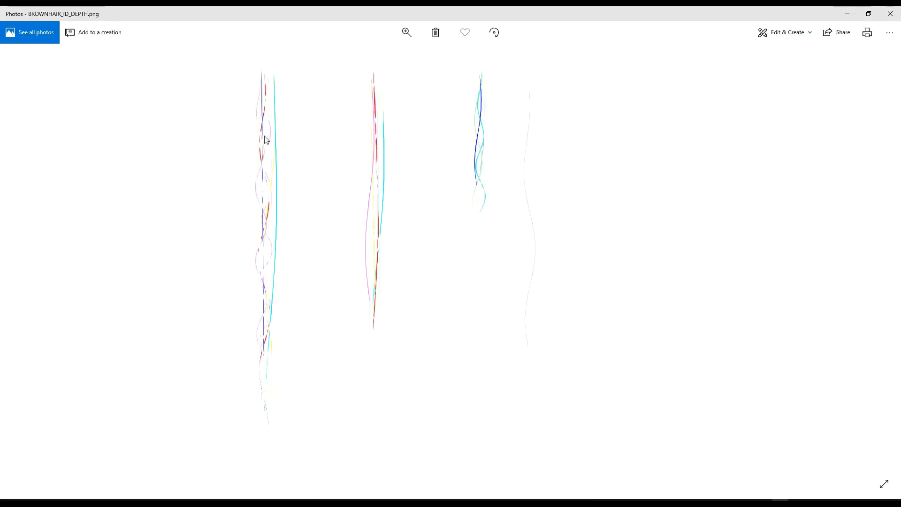
left_click(883, 270)
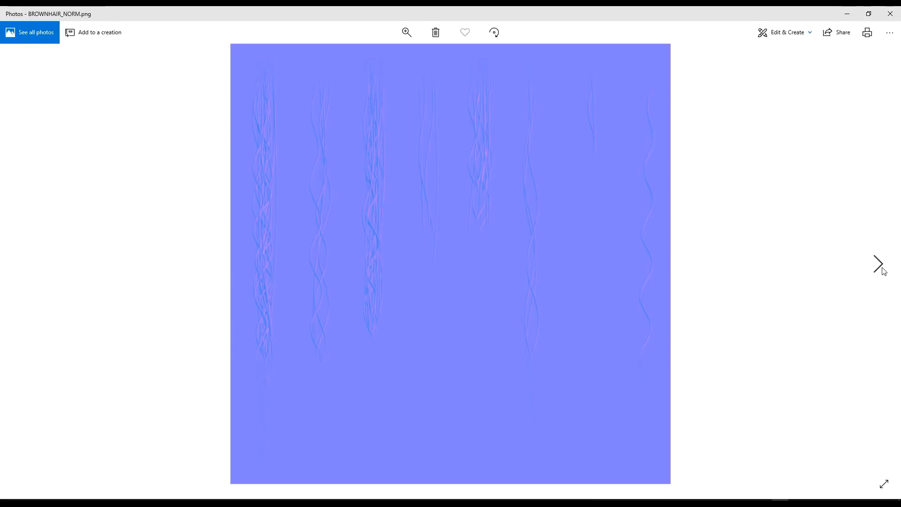
left_click(883, 271)
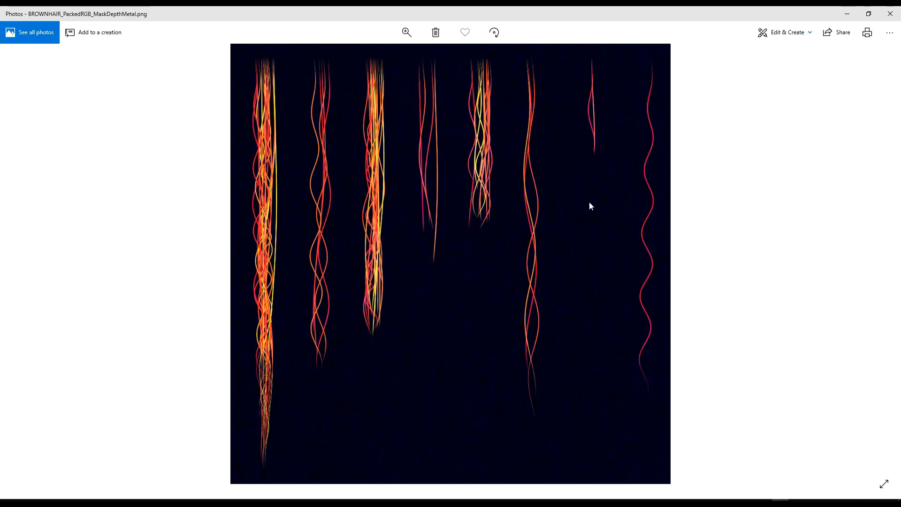
left_click(879, 273)
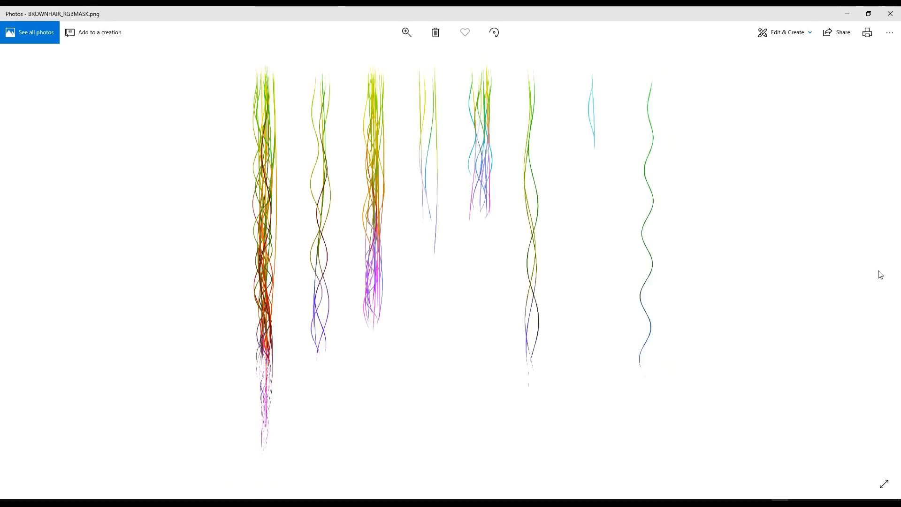
left_click(890, 13)
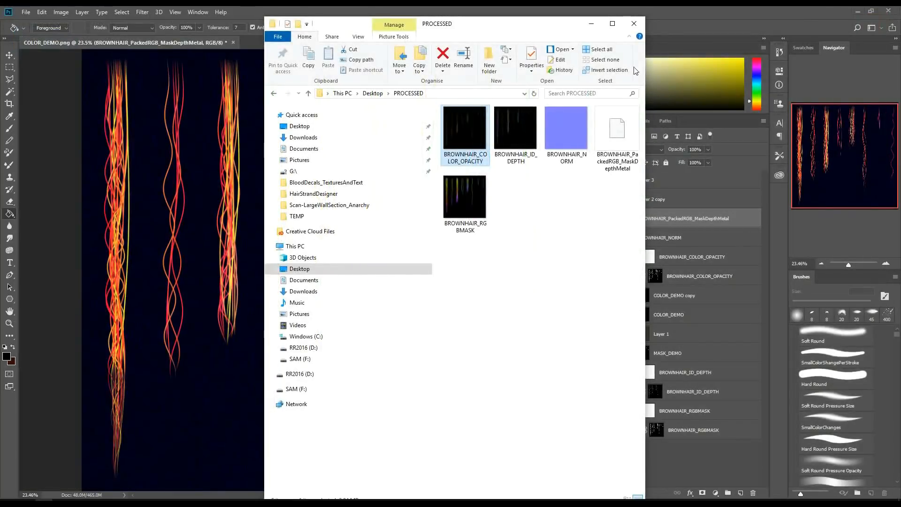
Review the RGBMASK and PackedRGB_MaskDepthMetal files in a widened PROCESSED folder window, and close the window
left_click(487, 210)
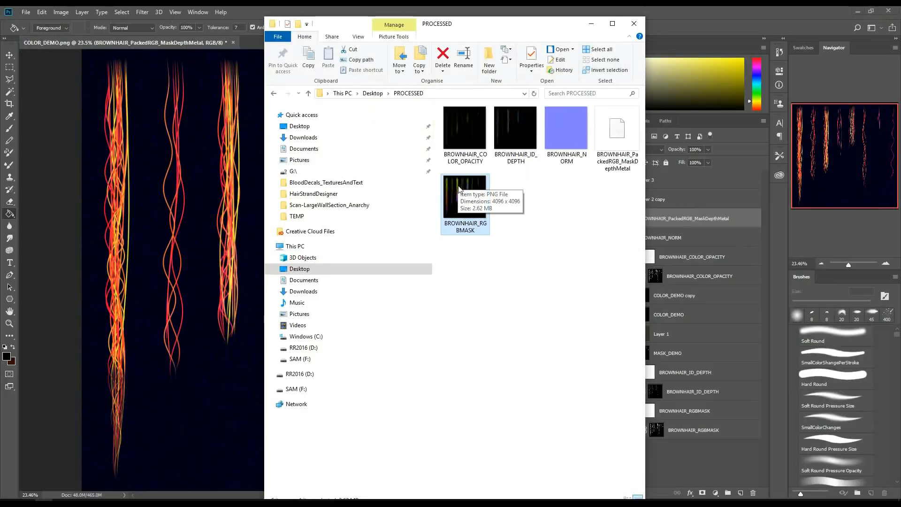
left_click(619, 144)
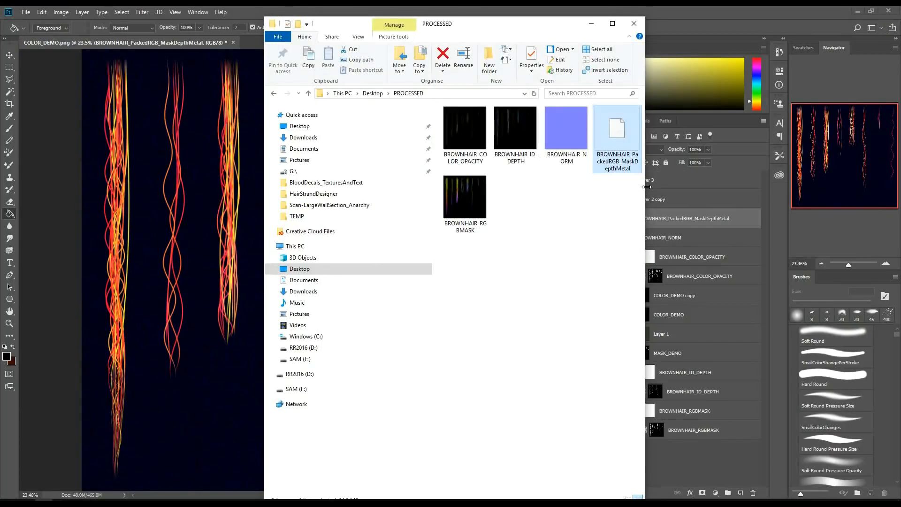
left_click_drag(646, 186, 729, 187)
left_click(683, 145)
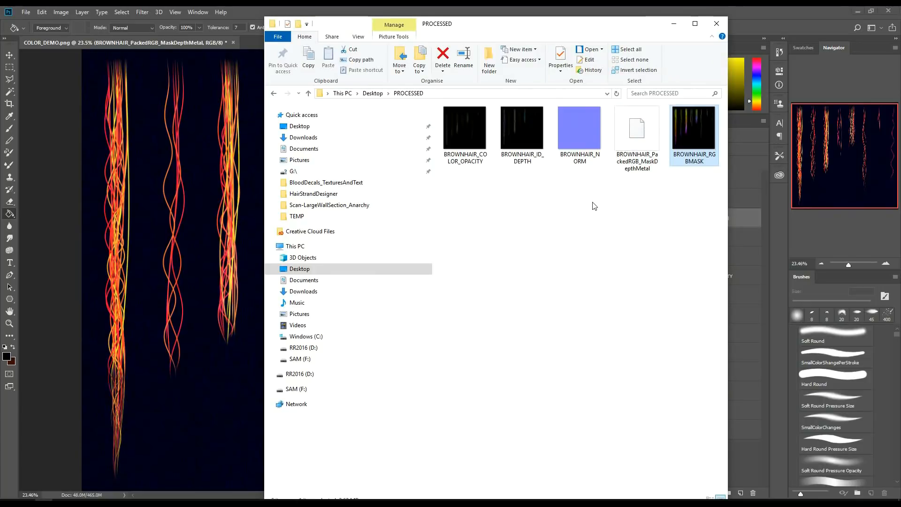
left_click(716, 24)
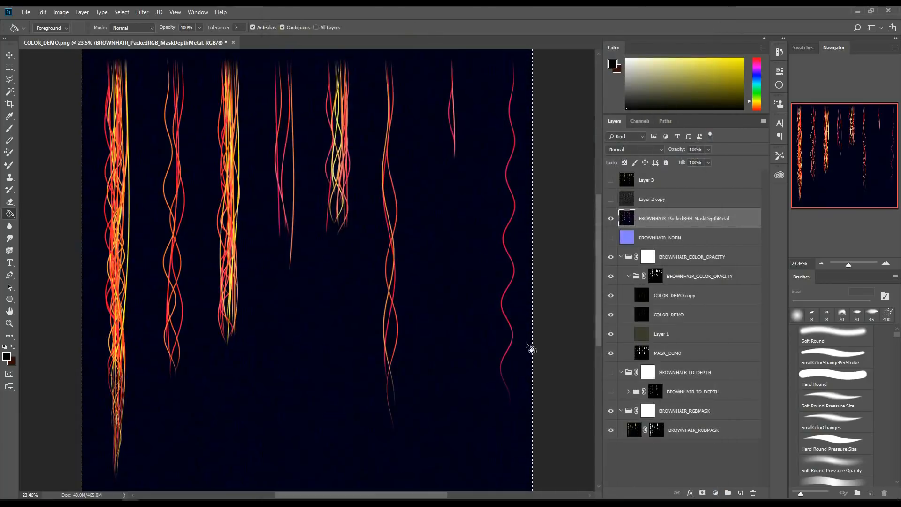